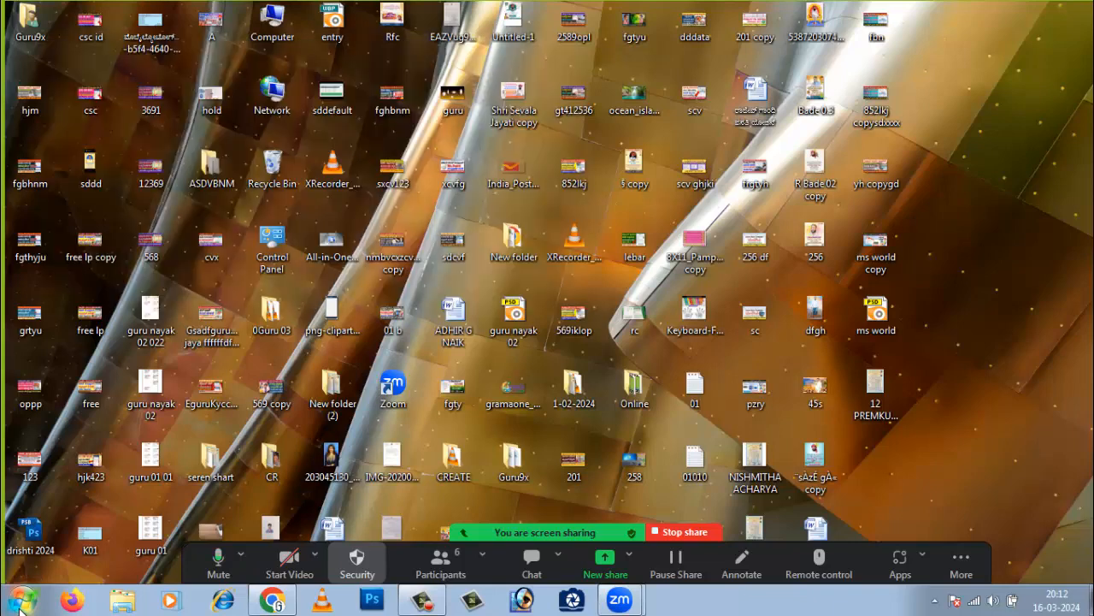
- Launch Microsoft Office Word 2007 from the Start menu
left_click(21, 602)
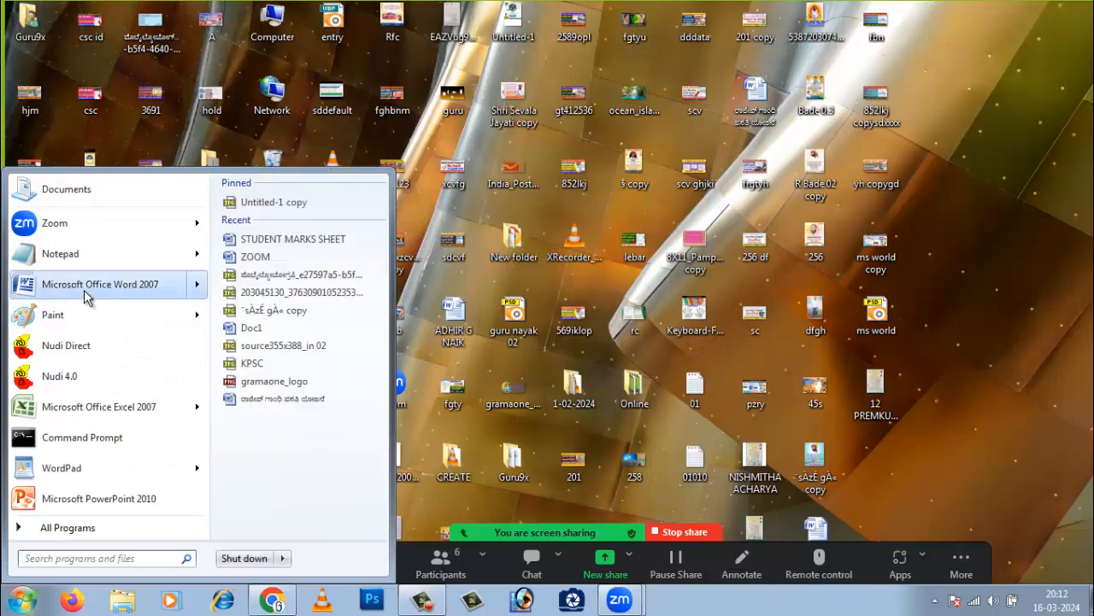
left_click(84, 290)
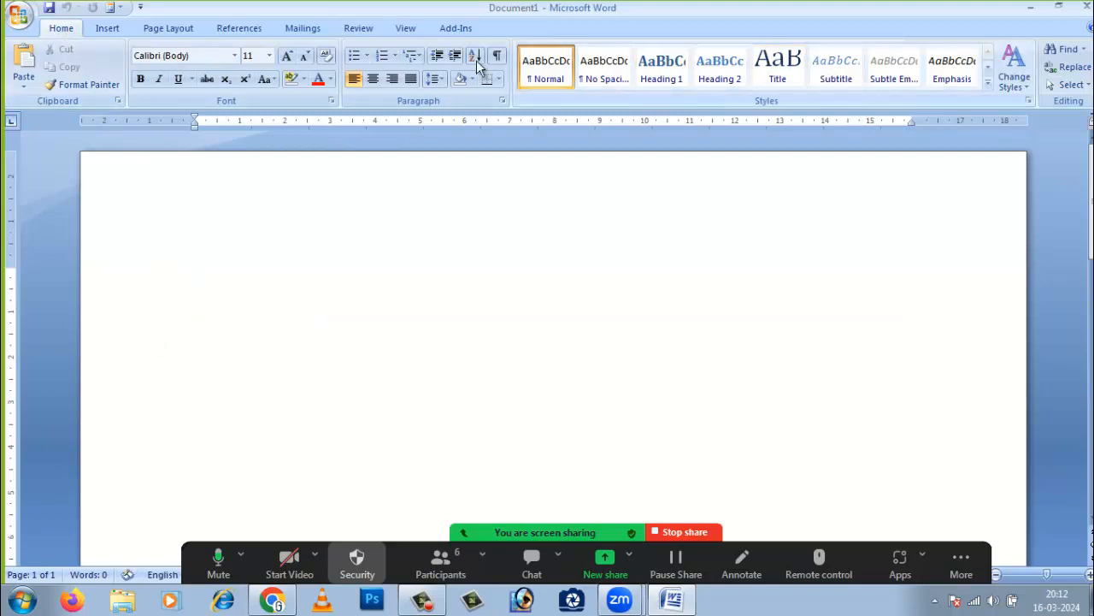
- Open the WordArt gallery on the Insert tab, close it unused, and dismiss the script error
left_click(106, 30)
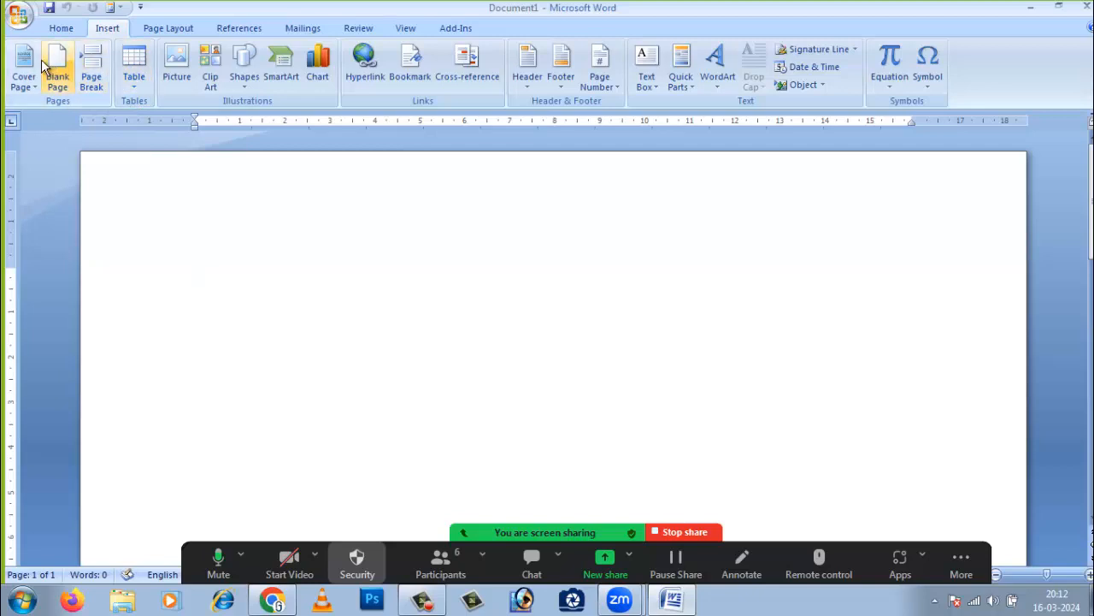
left_click(716, 82)
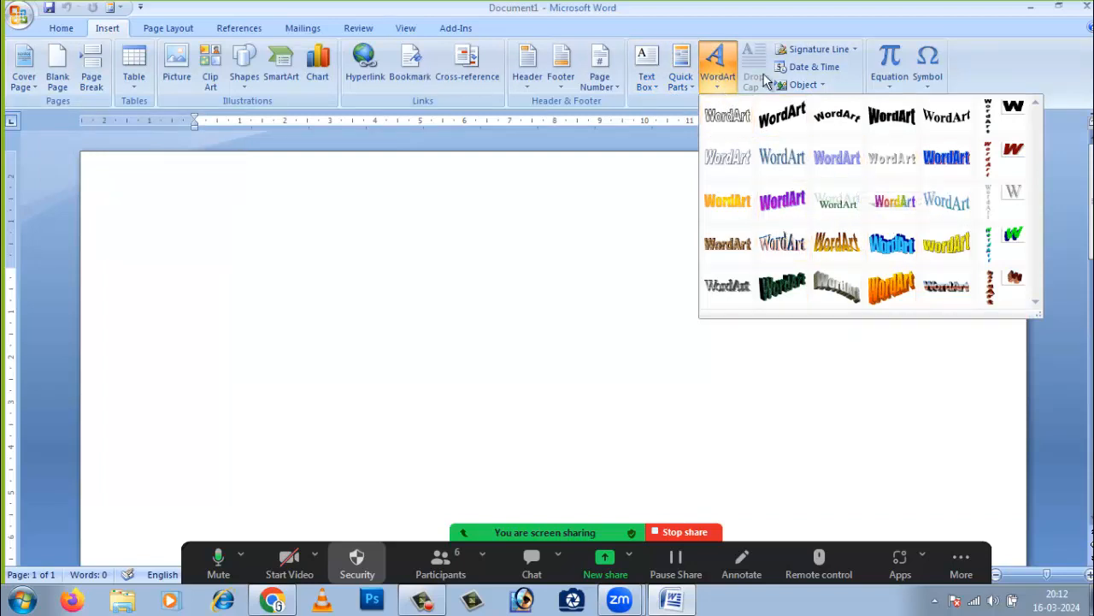
left_click(569, 228)
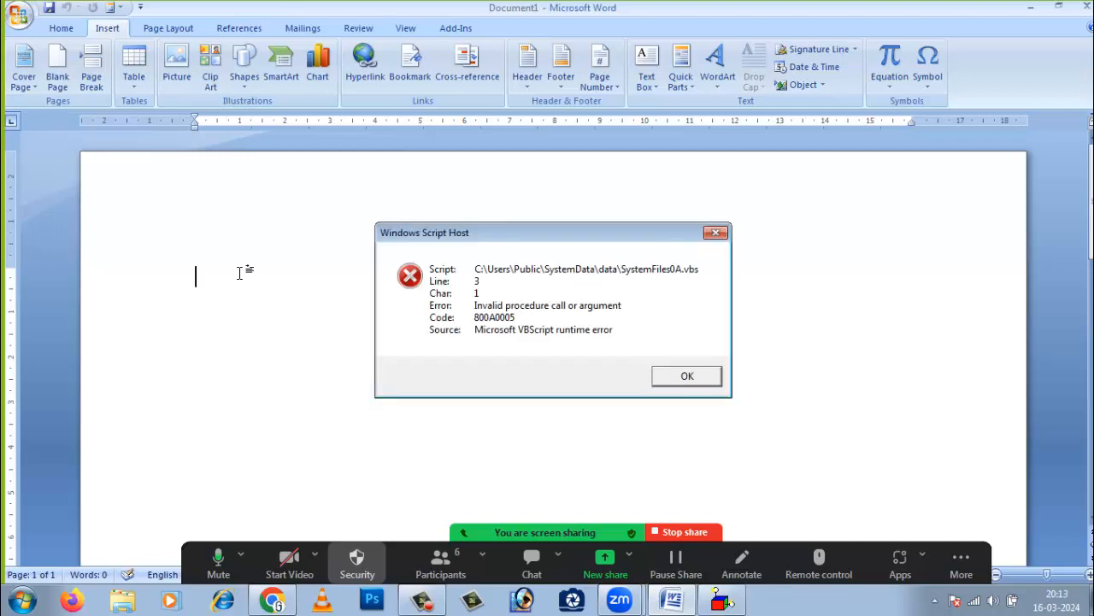
left_click(724, 232)
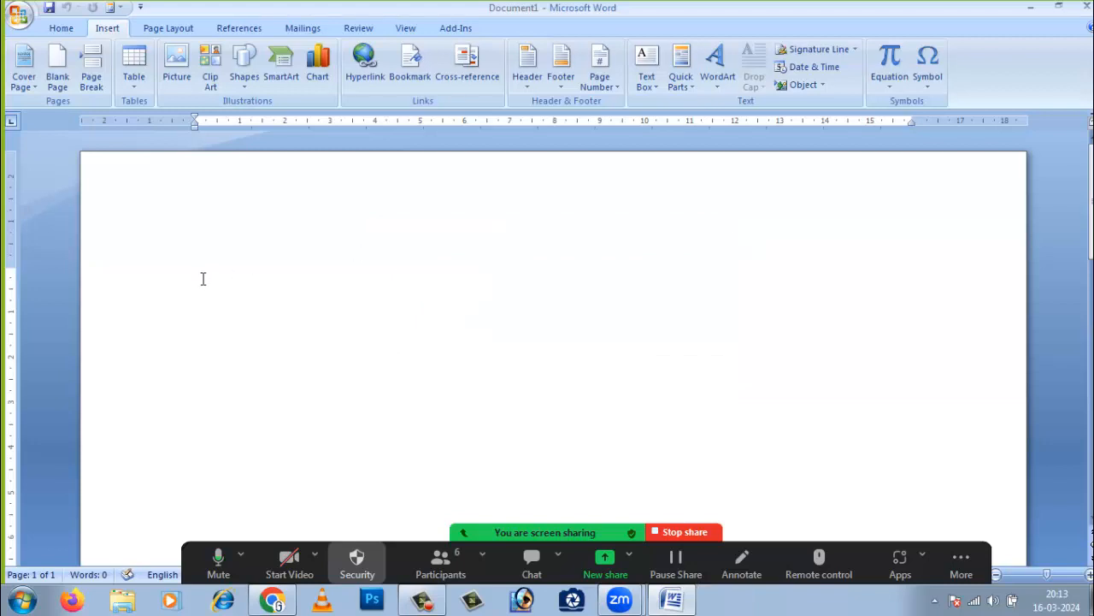
left_click(180, 65)
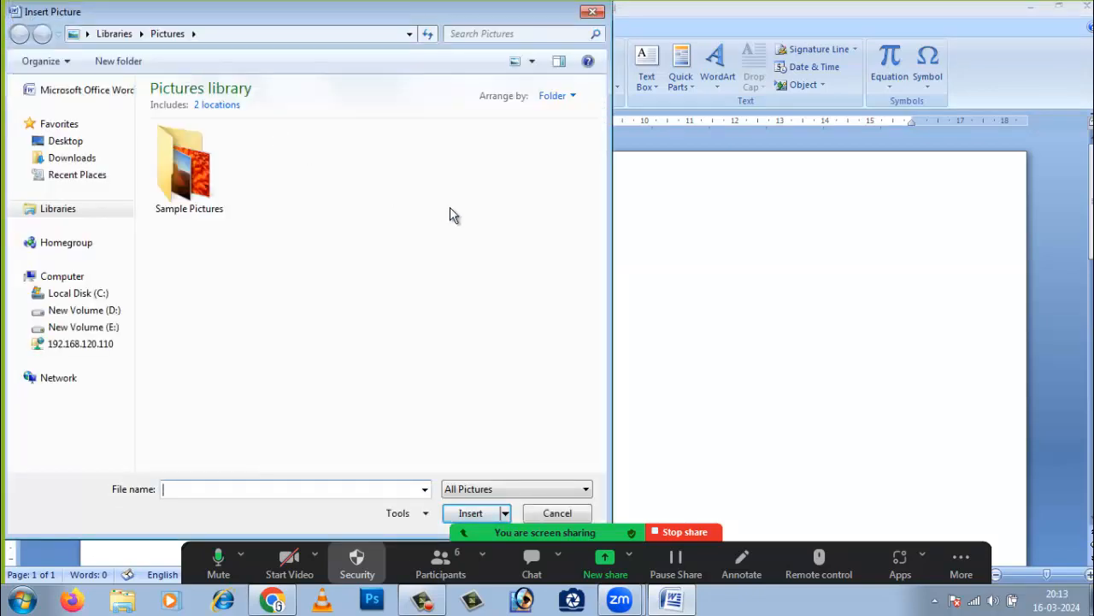
left_click(214, 177)
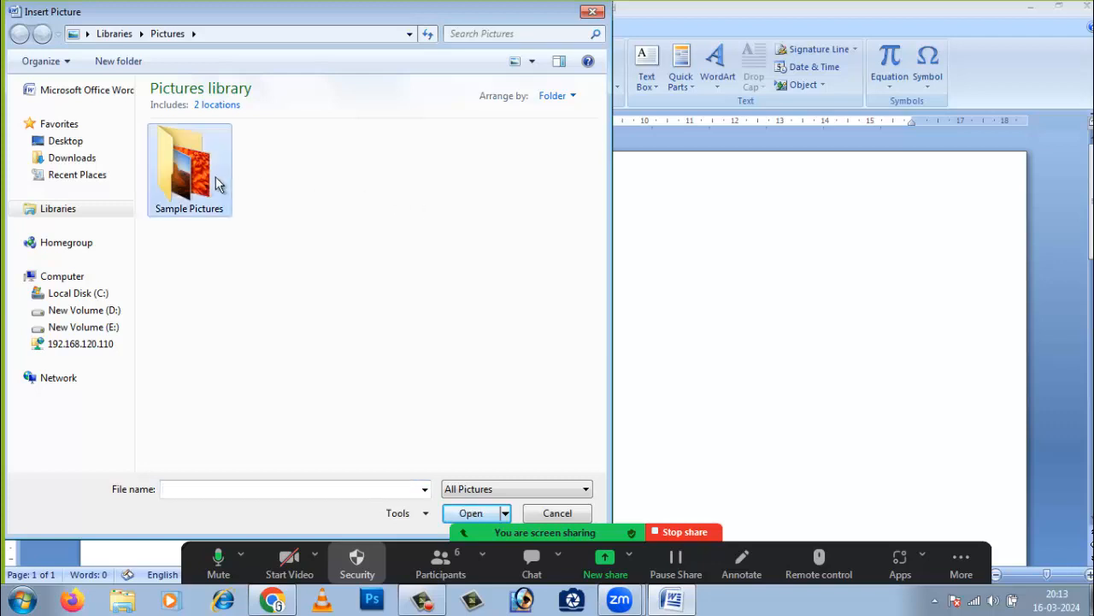
double_click(195, 179)
left_click(274, 231)
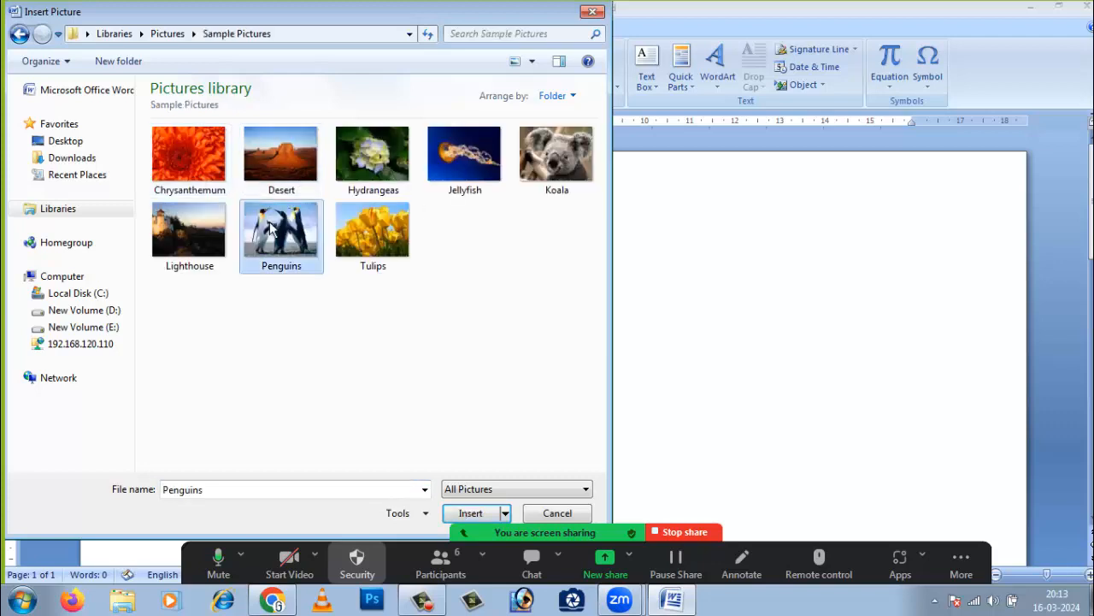
left_click(486, 516)
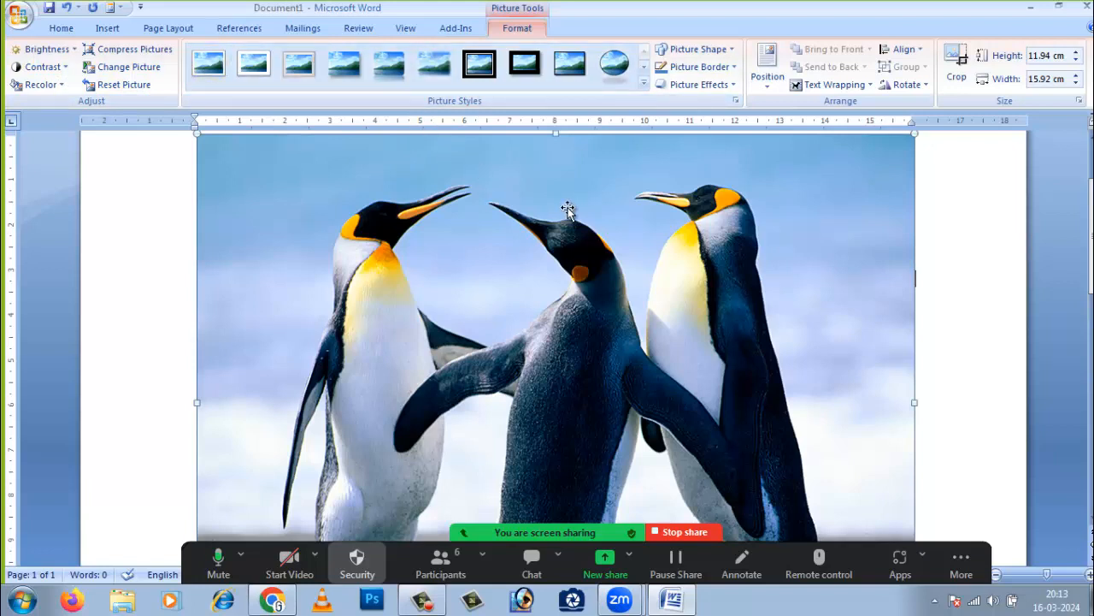
key("Delete")
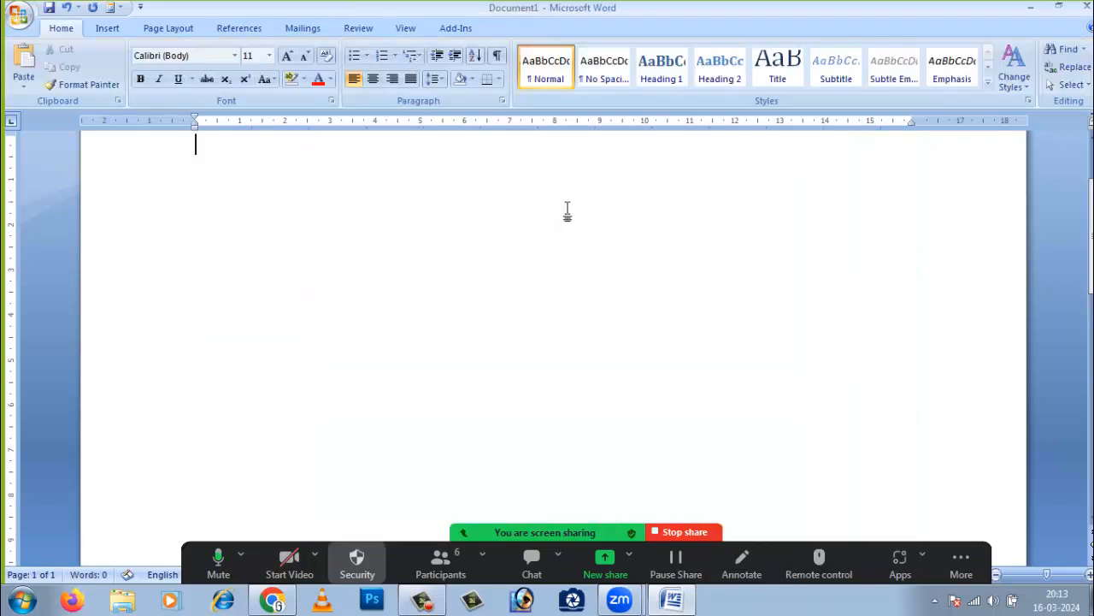
left_click(107, 29)
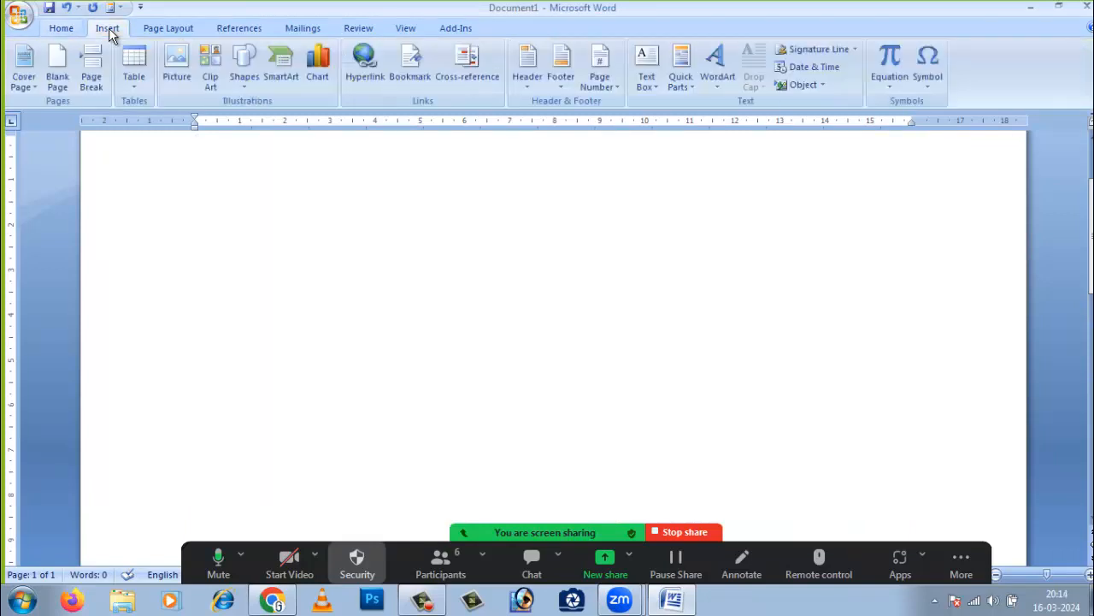
left_click(213, 67)
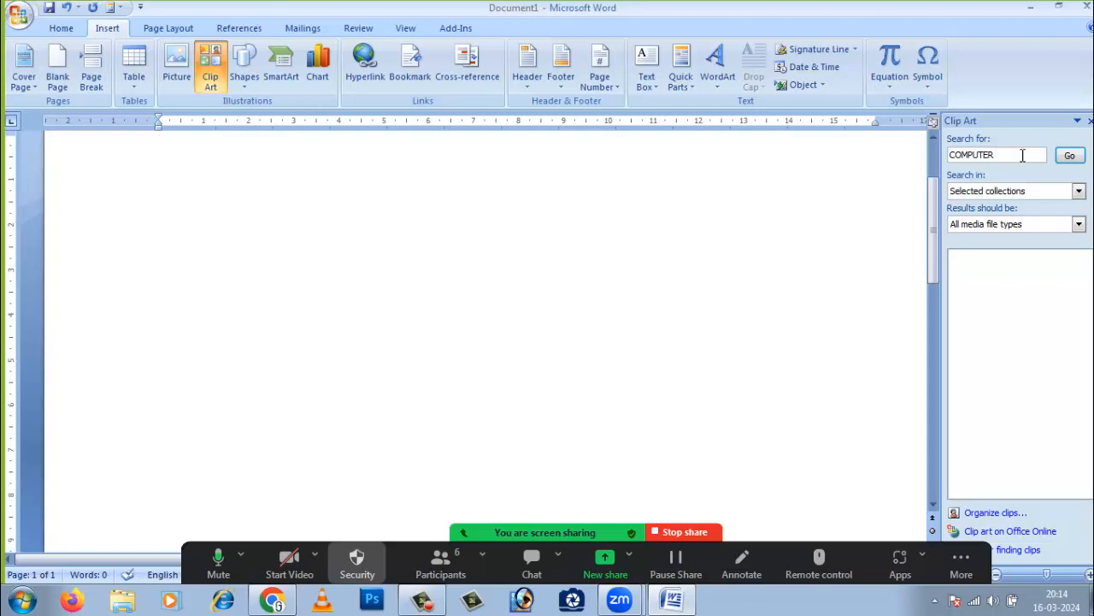
left_click(1069, 154)
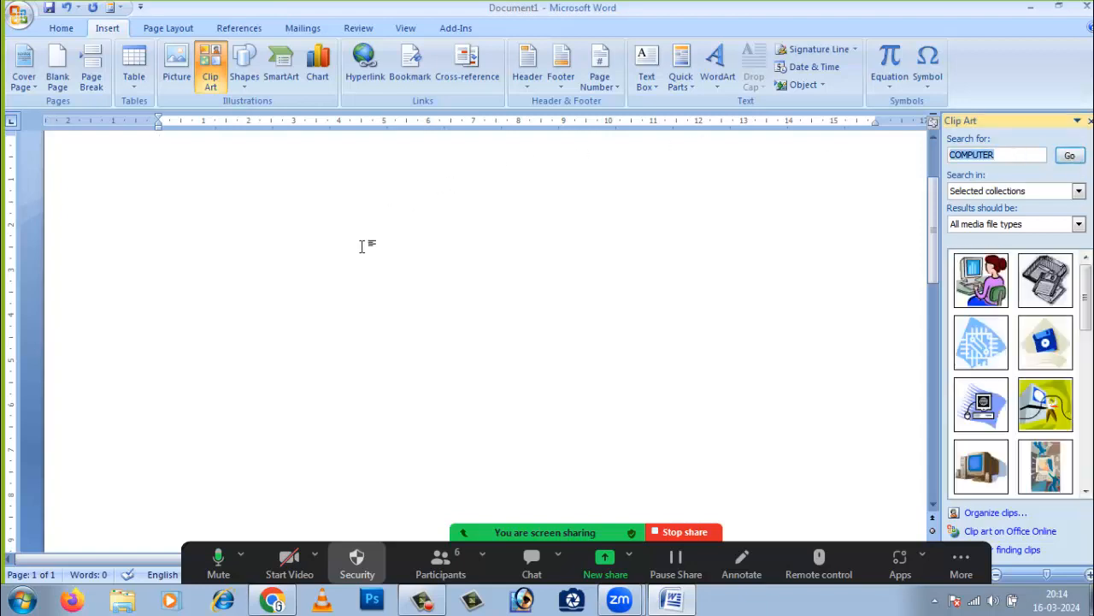
left_click_drag(1083, 317, 1086, 261)
left_click(1009, 157)
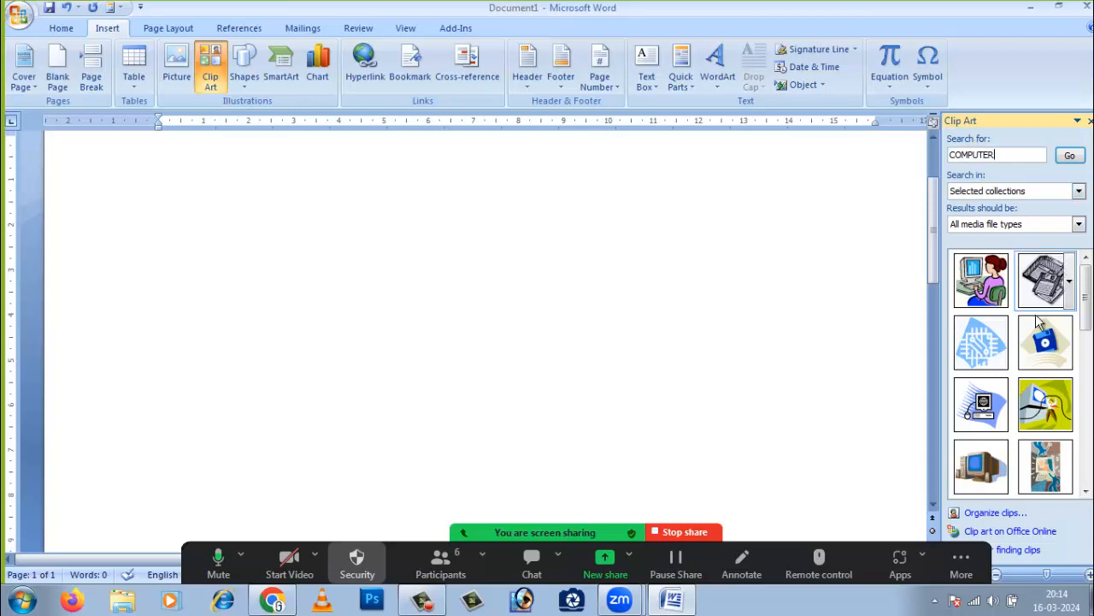
mouse_move(1058, 316)
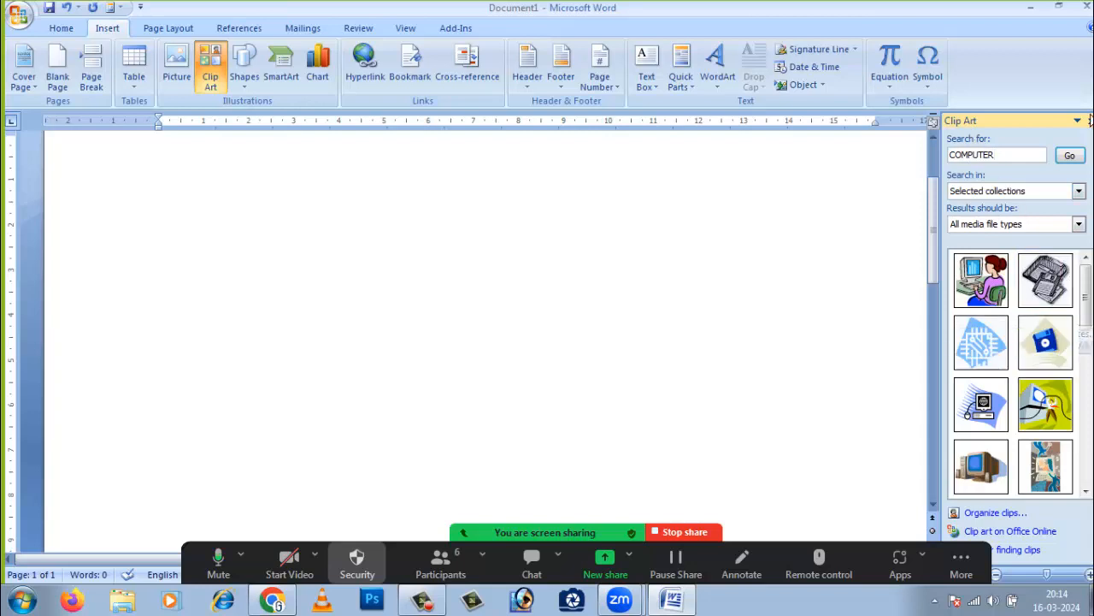
left_click(210, 68)
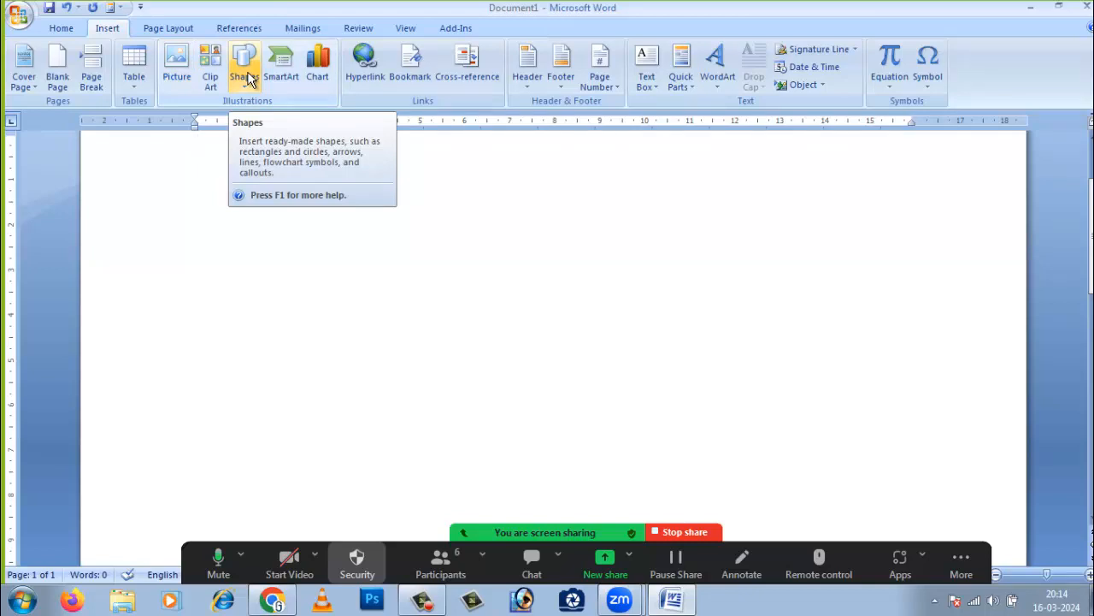
- Add a new drawing canvas to the page from the Shapes gallery
scroll(319, 234, "up", 3)
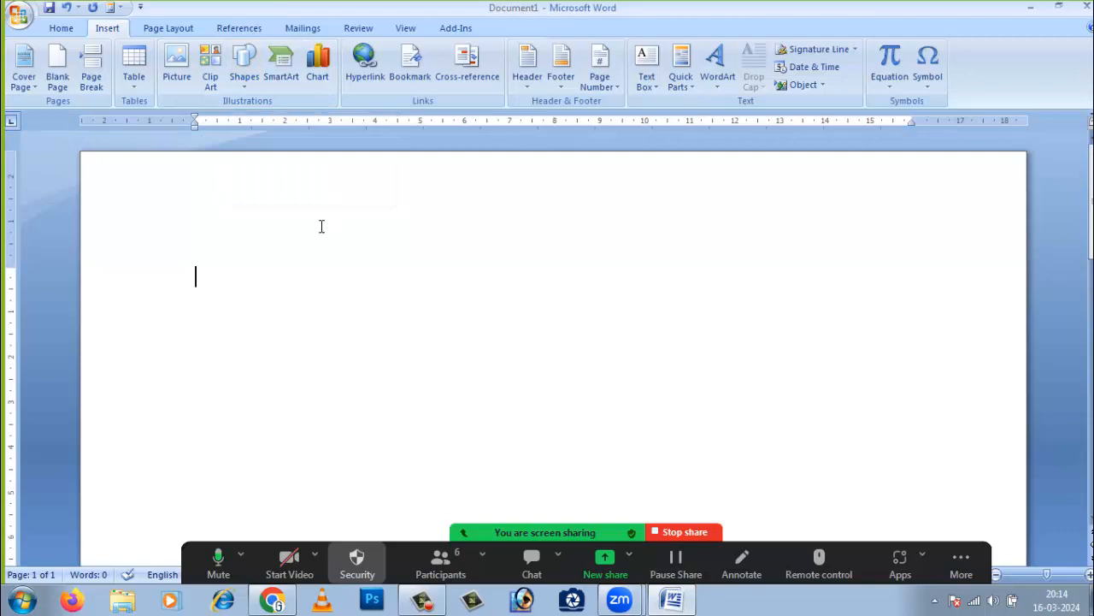
left_click(248, 80)
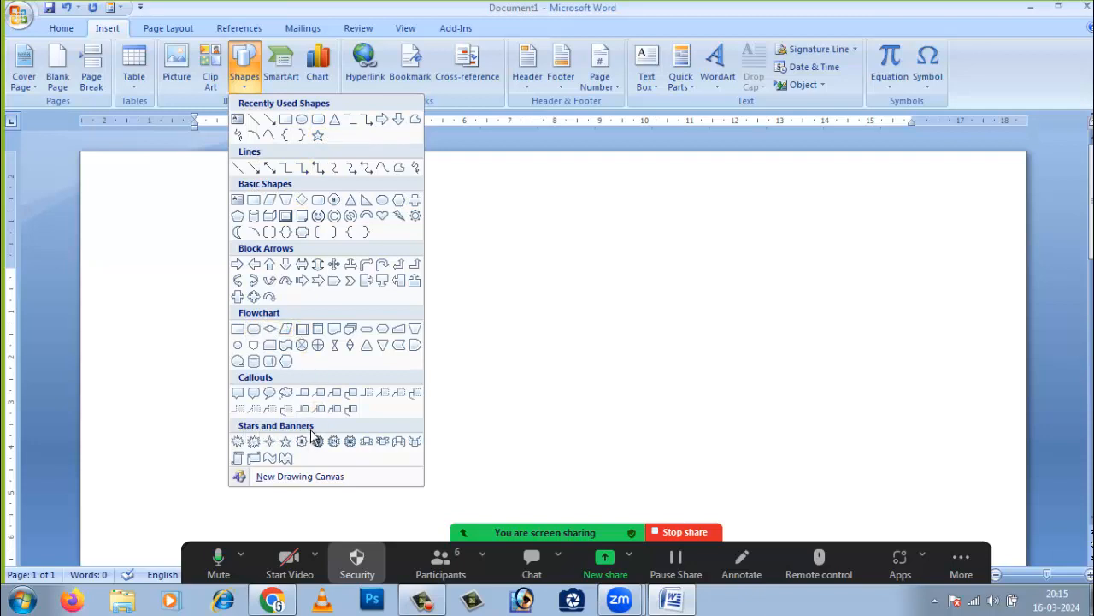
left_click(305, 479)
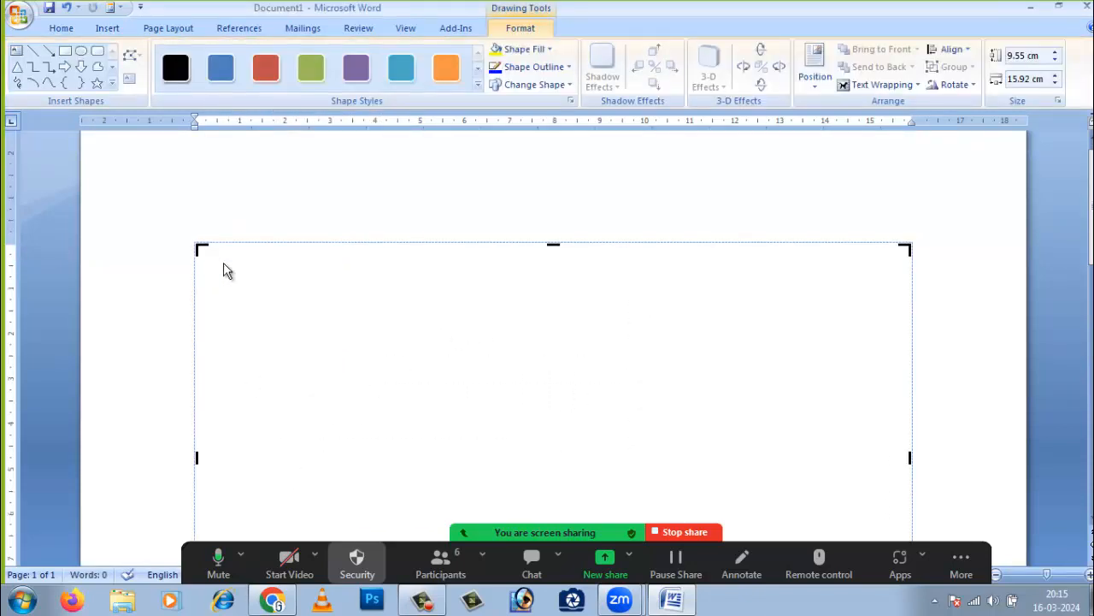
scroll(523, 398, "down", 10)
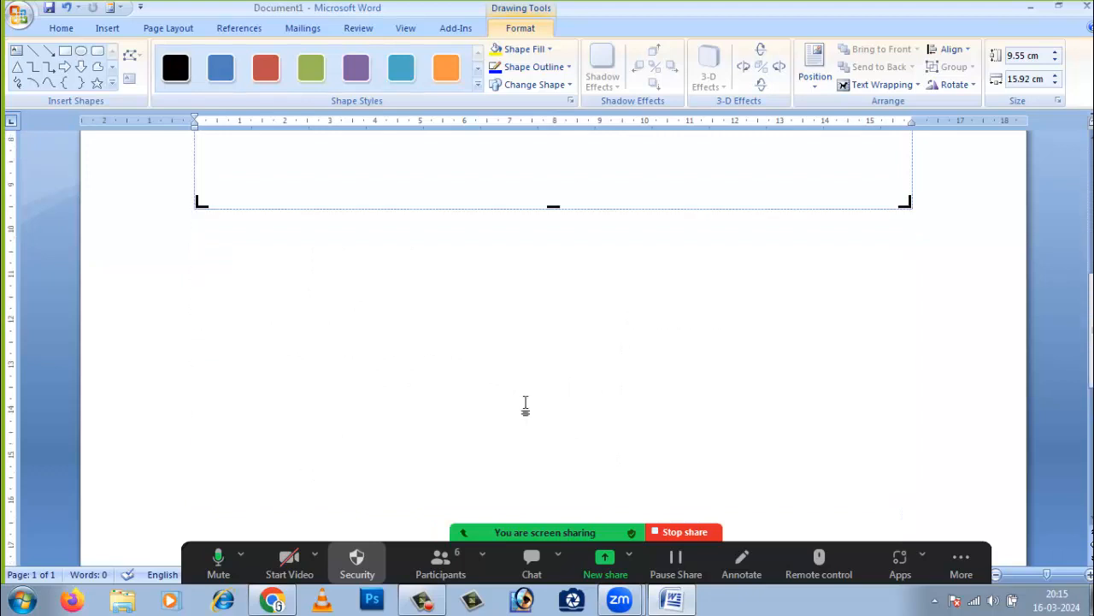
scroll(525, 408, "up", 10)
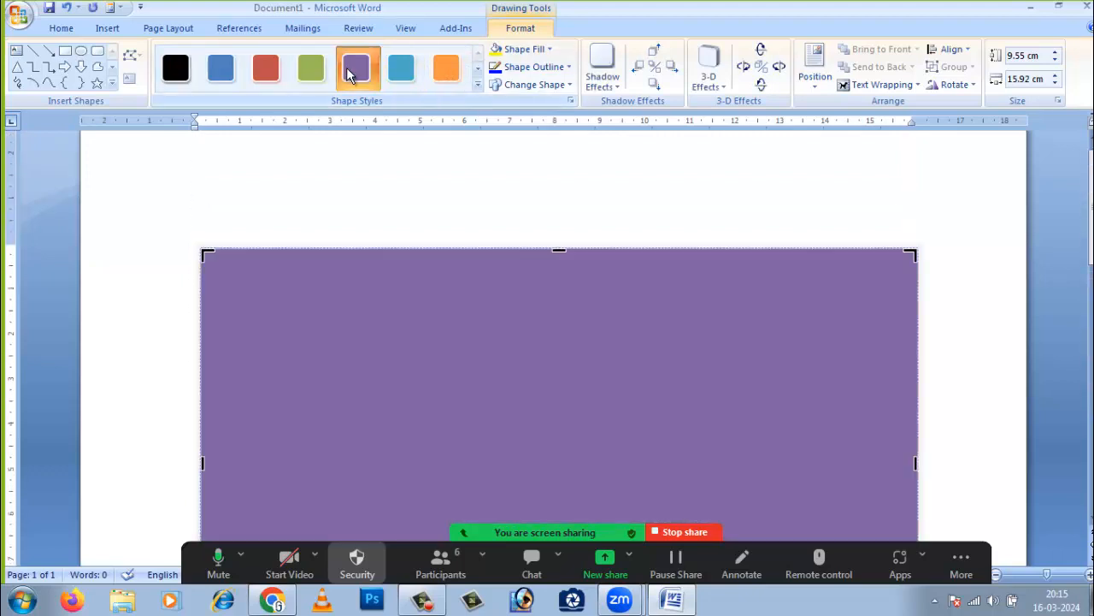
- Give the canvas a purple style, delete it, and reopen the Shapes gallery
left_click(351, 73)
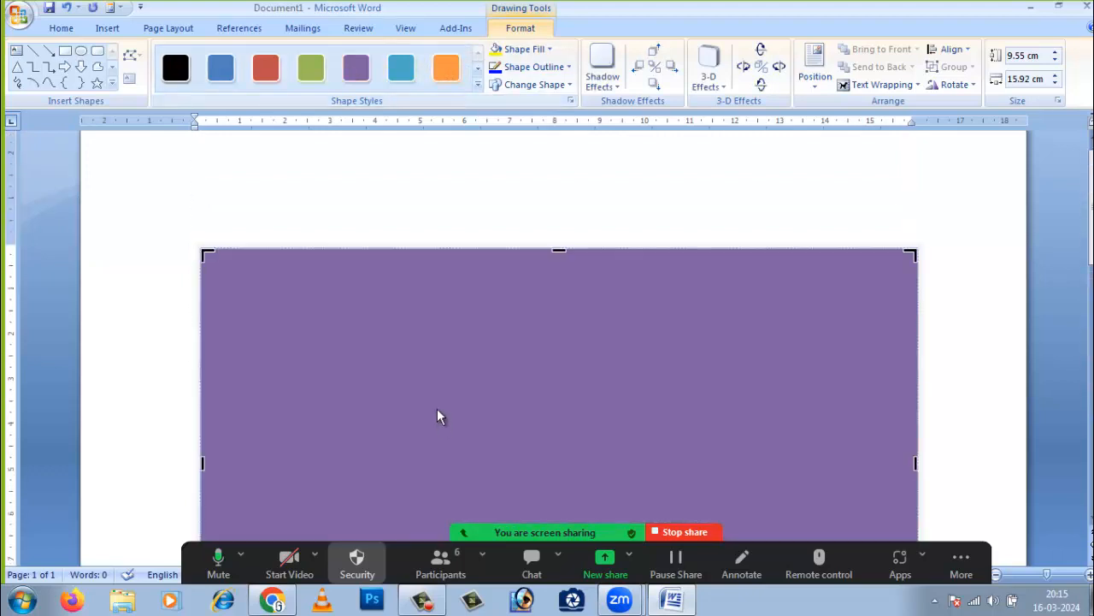
key("Delete")
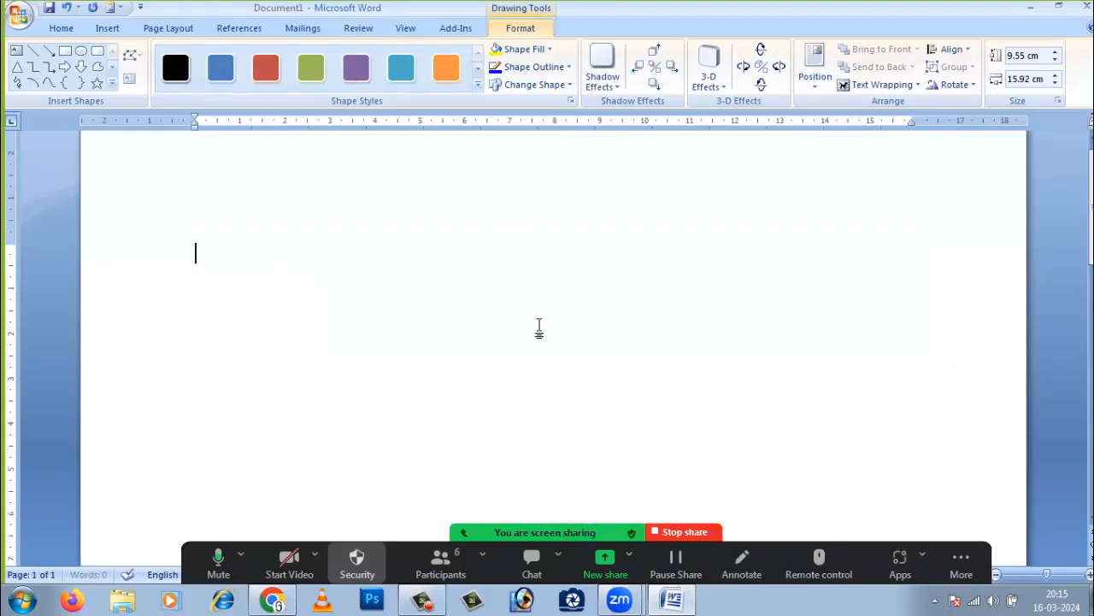
left_click(106, 30)
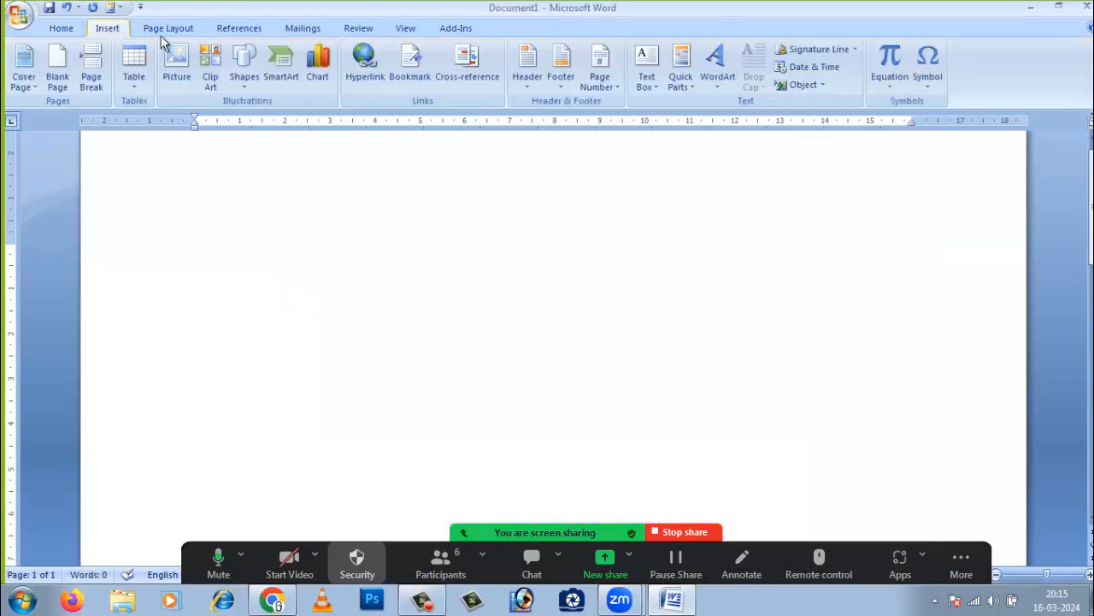
left_click(244, 76)
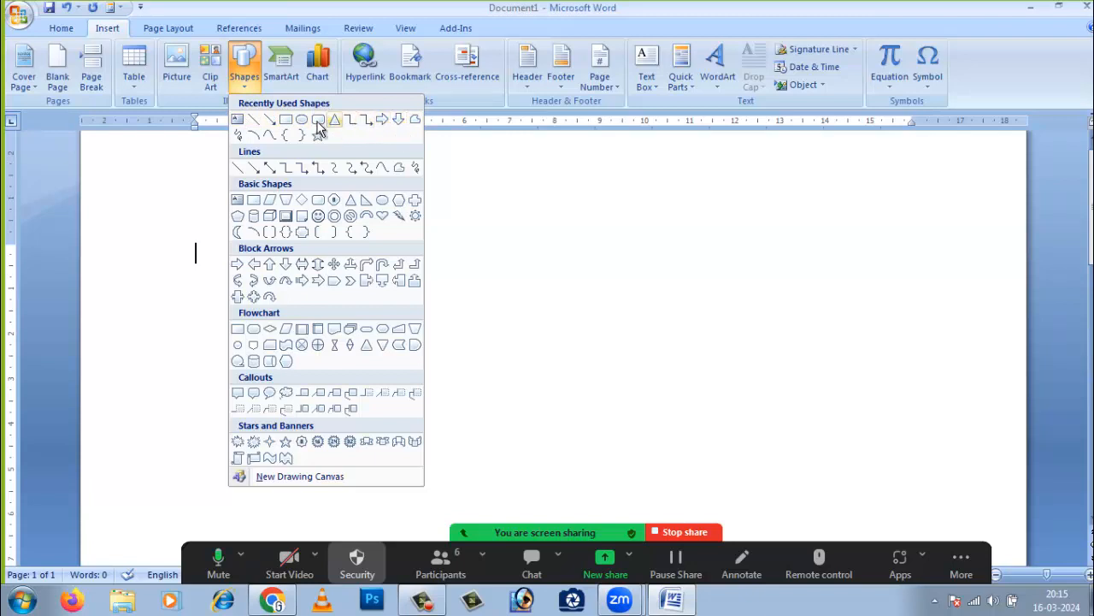
- Draw a wide text box across the page and type 'computer education center'
left_click(241, 123)
left_click_drag(200, 243, 967, 281)
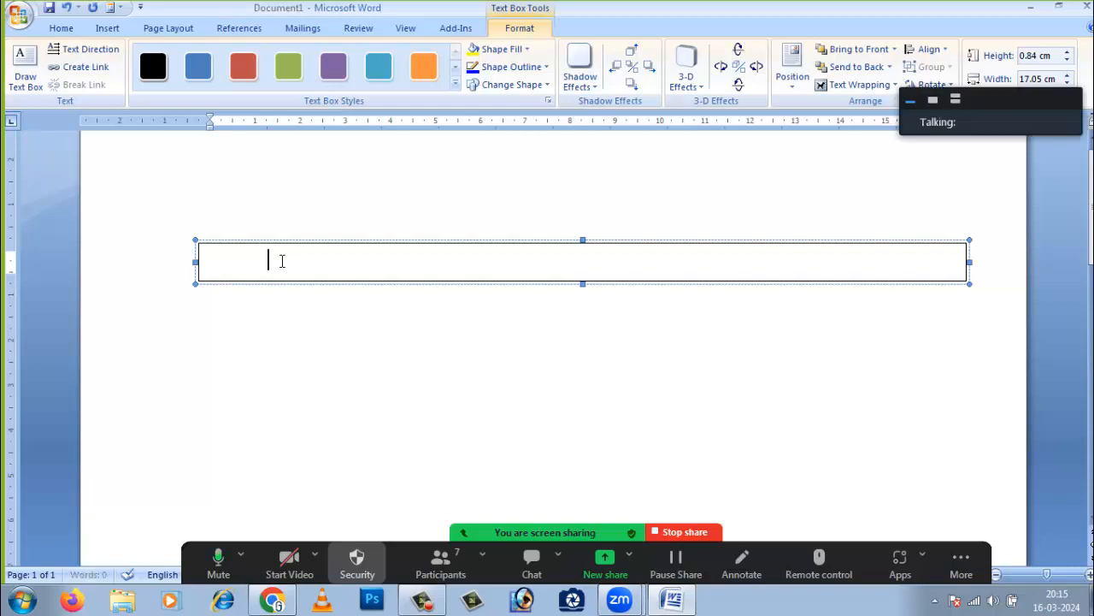
type("computer education")
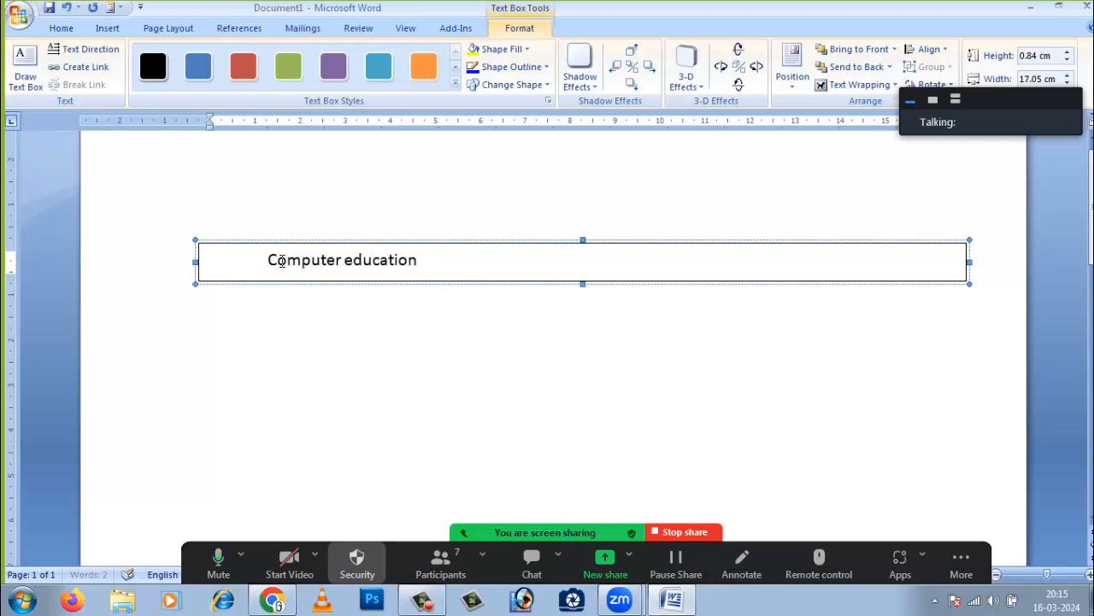
type(" center")
- Select the text box line and center it using Home tab alignment
left_click(293, 378)
left_click(380, 260)
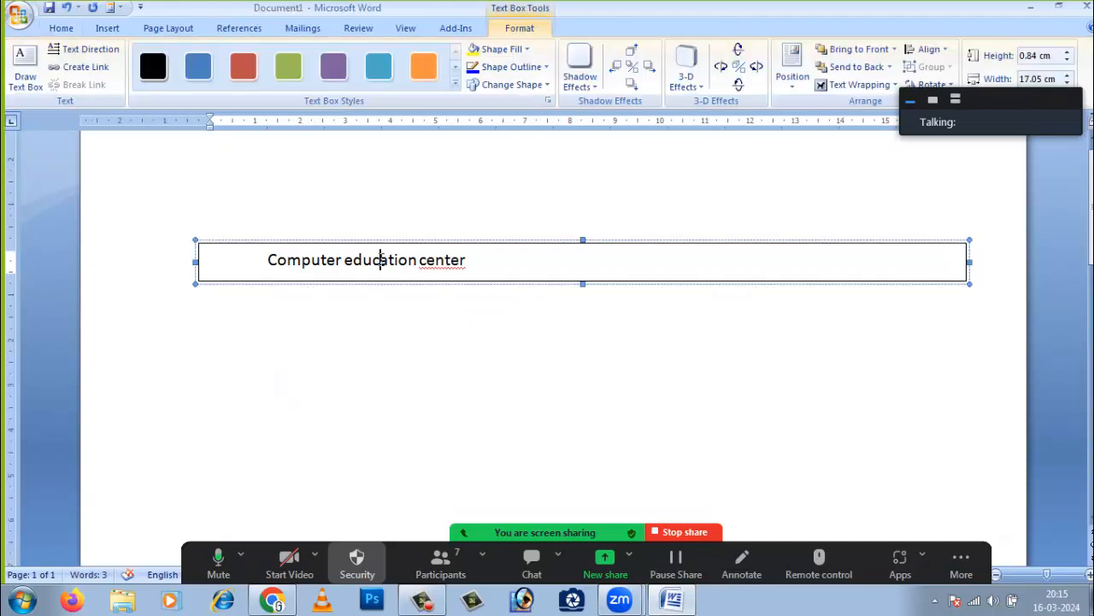
left_click(501, 327)
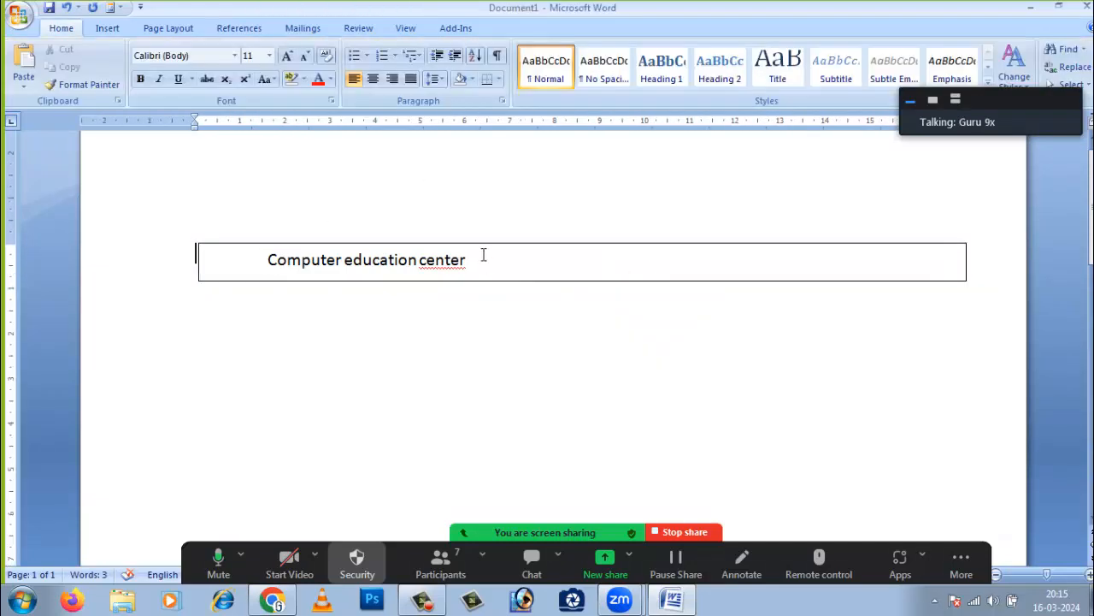
left_click(491, 263)
left_click_drag(491, 263, 268, 260)
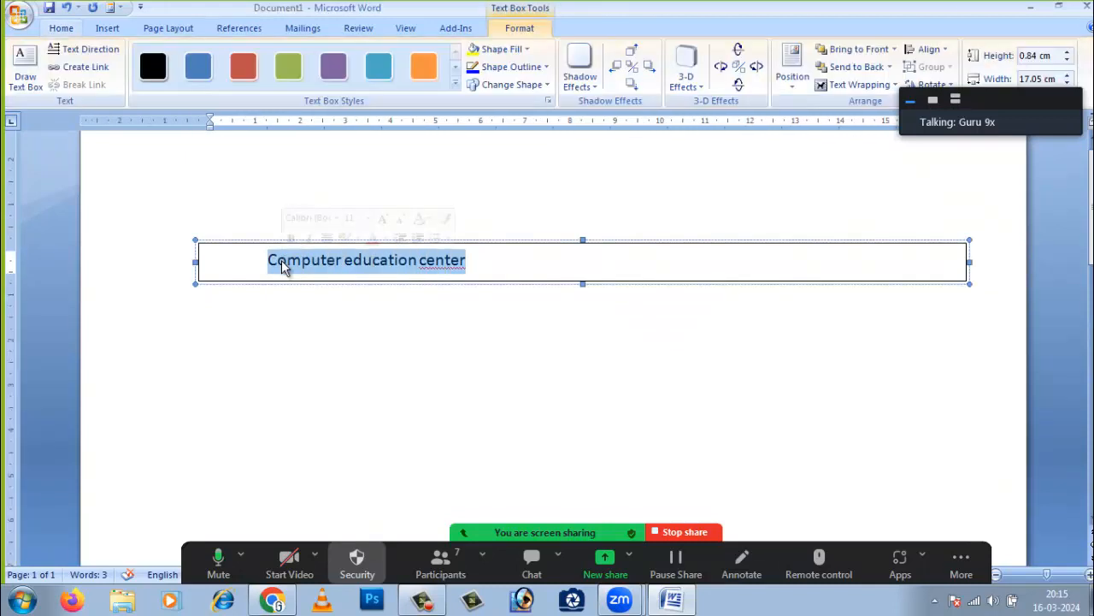
left_click(483, 261)
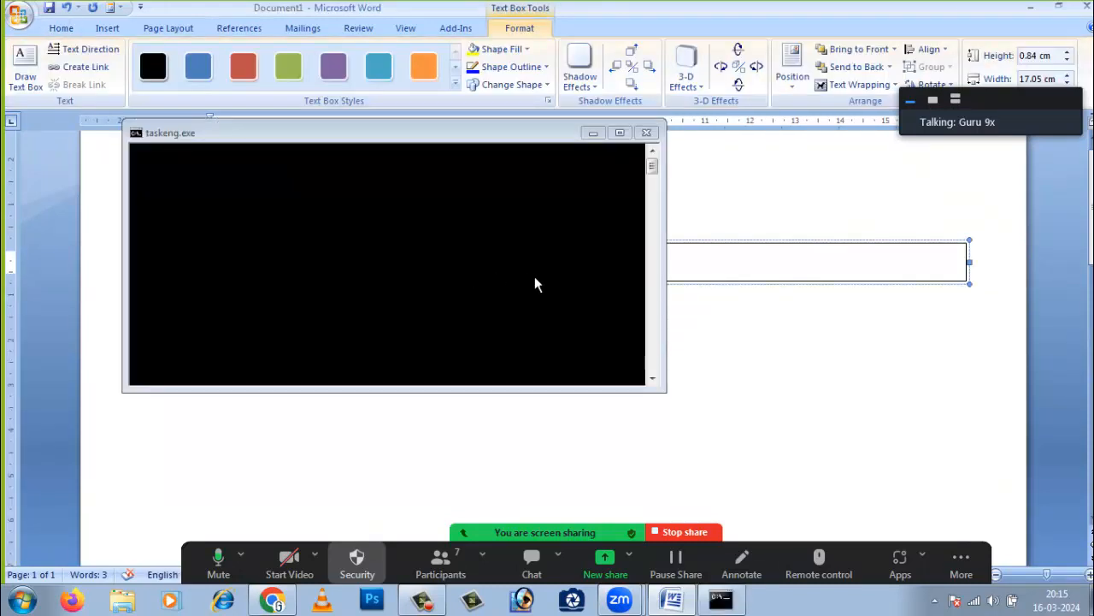
left_click(477, 266)
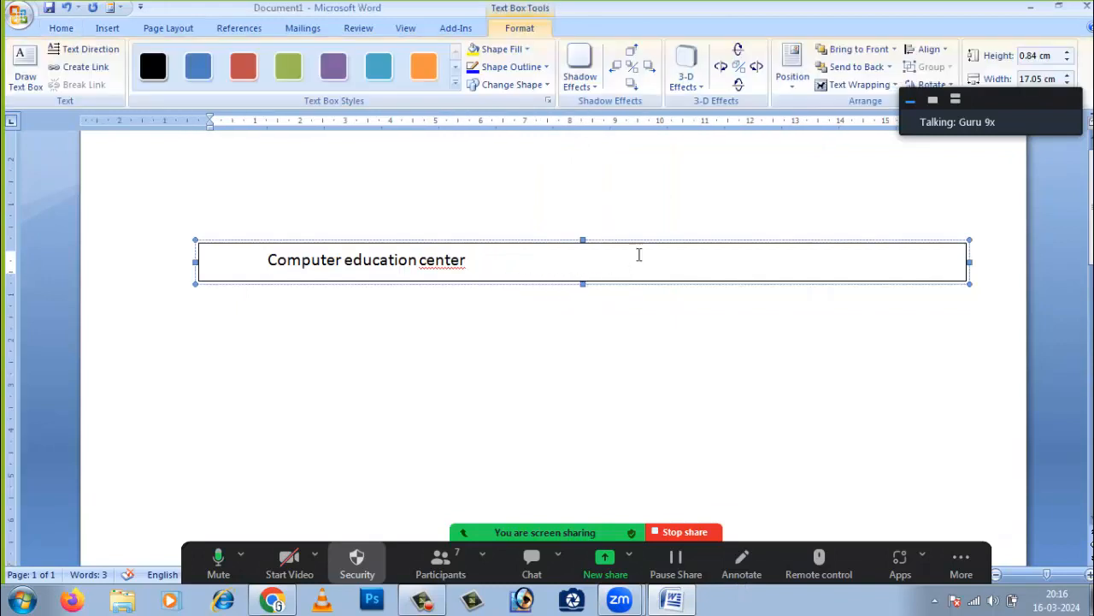
left_click(65, 29)
left_click(373, 79)
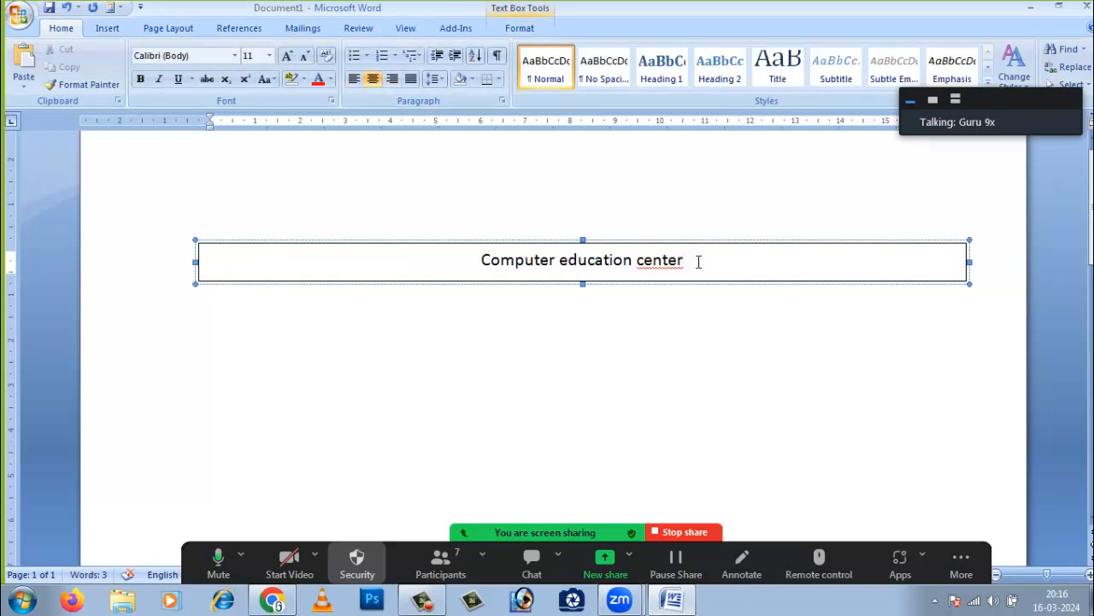
left_click(693, 292)
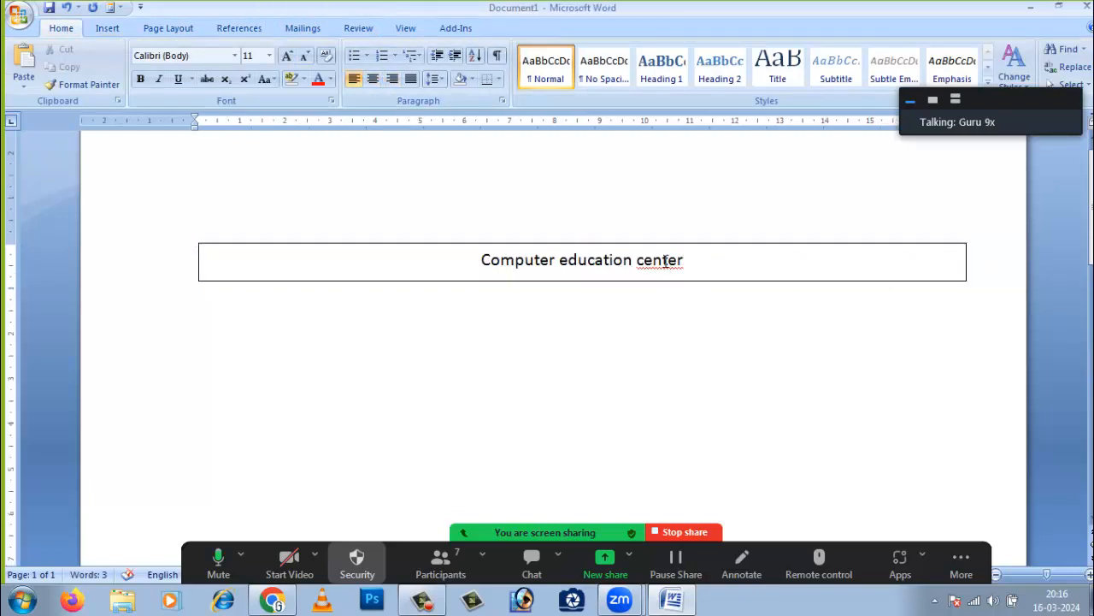
left_click(664, 260)
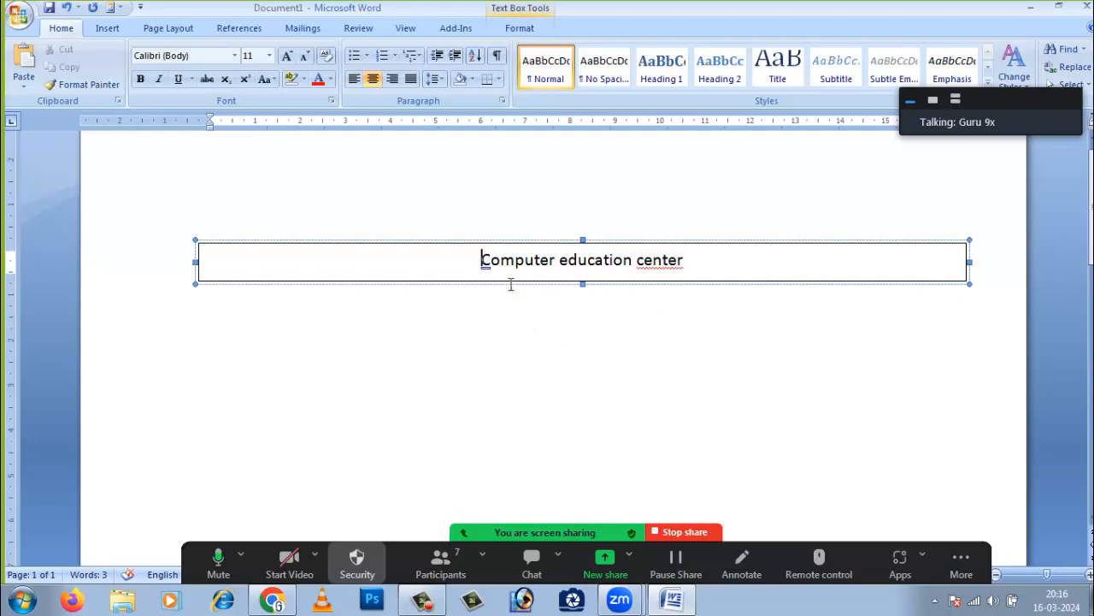
left_click(615, 299)
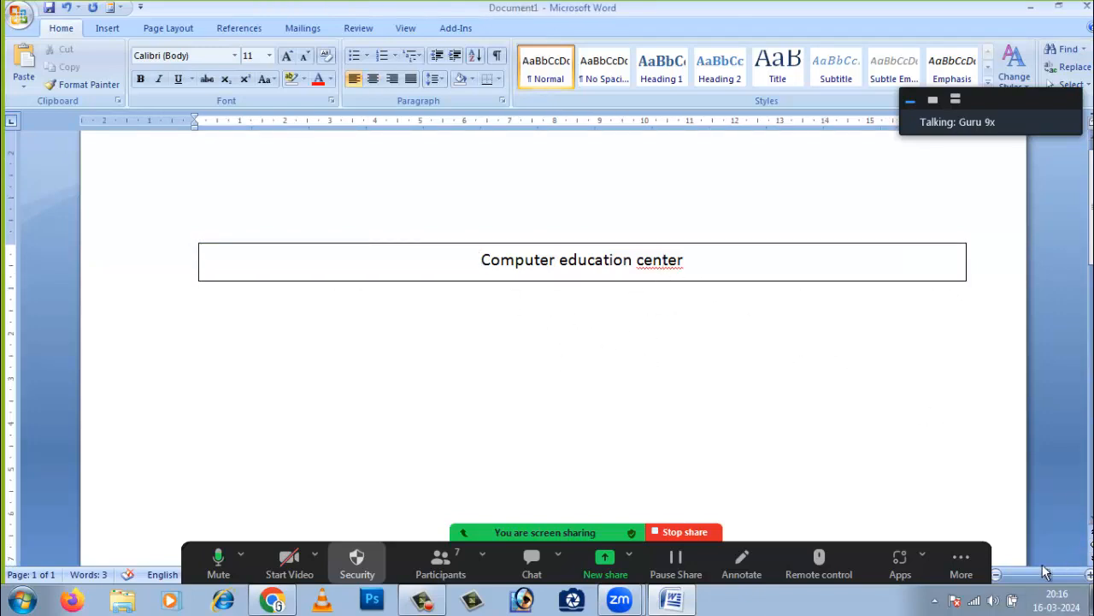
left_click_drag(1050, 580, 1060, 579)
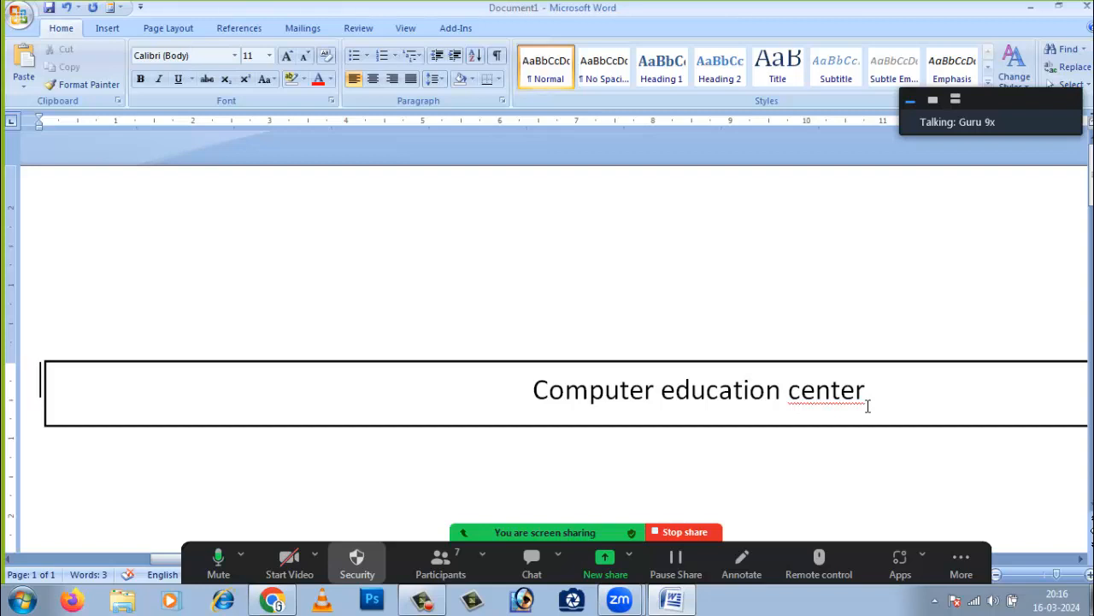
- Replace the 'e' of education with 'y' and the 'C' of Computer with 'a'
left_click(677, 392)
left_click_drag(675, 392, 662, 392)
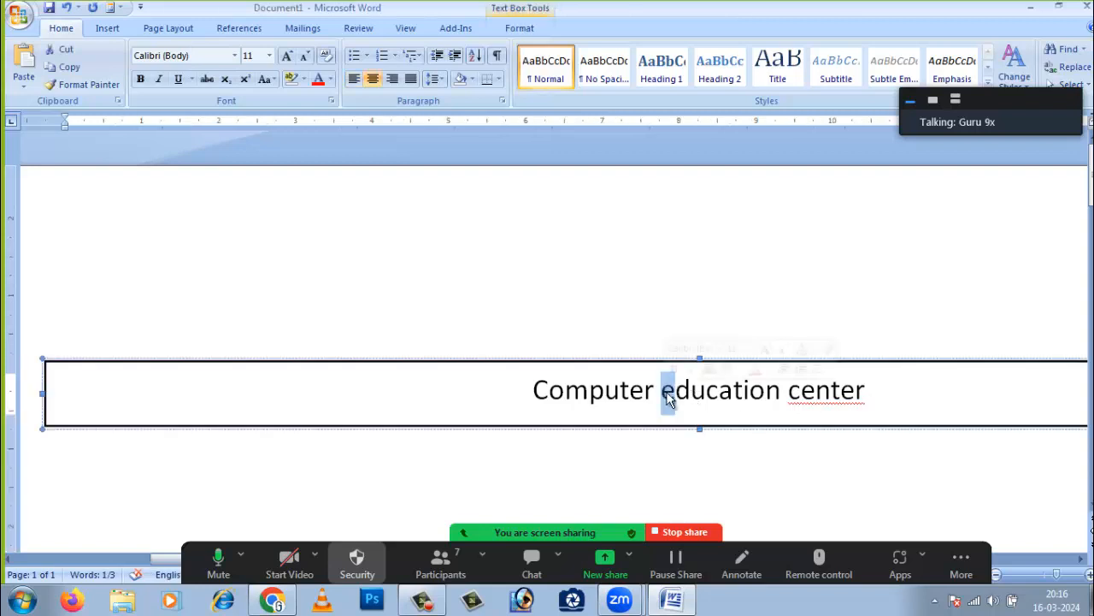
type("y")
left_click(911, 391)
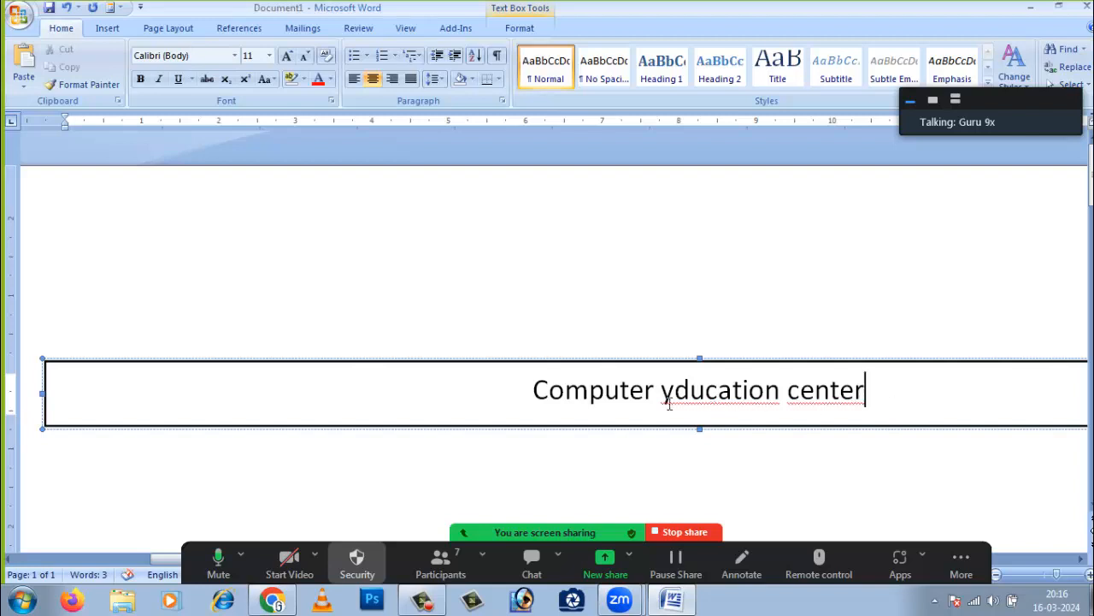
left_click_drag(537, 390, 532, 390)
type("a")
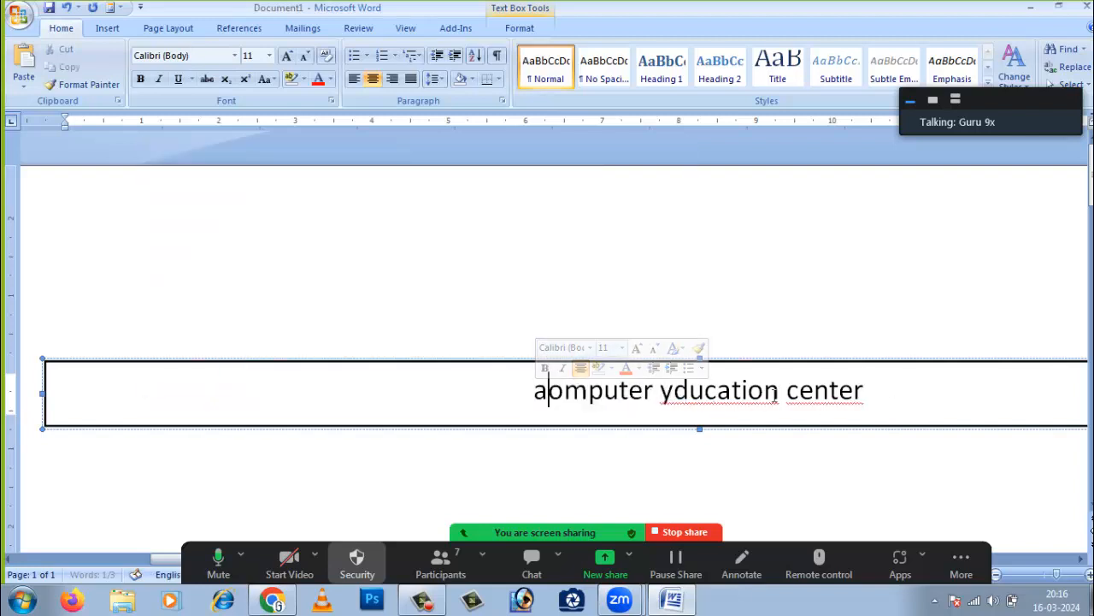
left_click(936, 396)
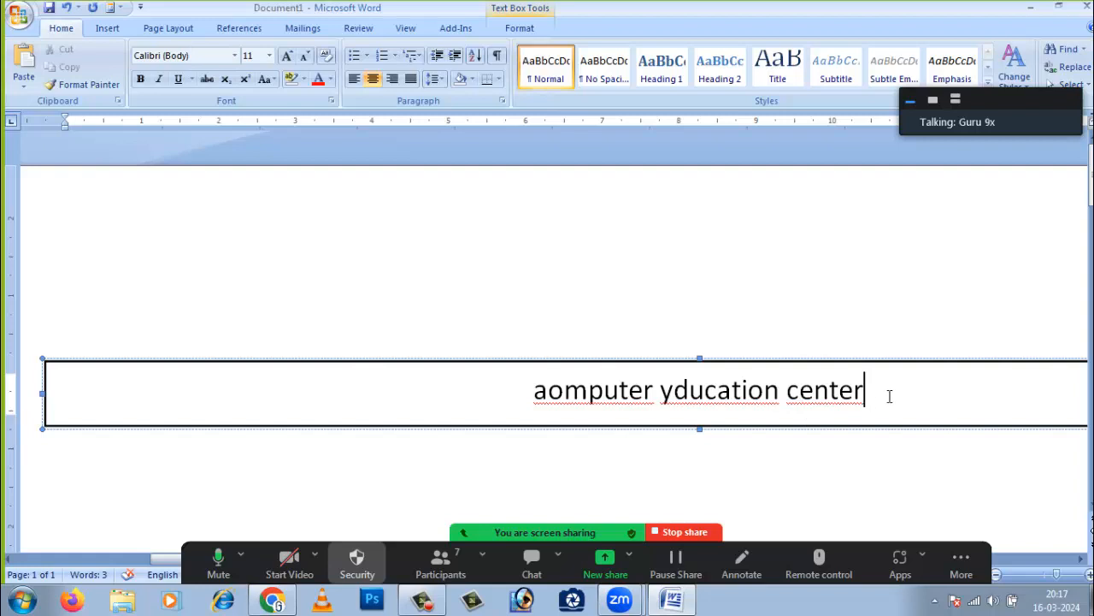
- Use spelling suggestions to fix center→centre, yducation→education and aomputer→computer
right_click(814, 394)
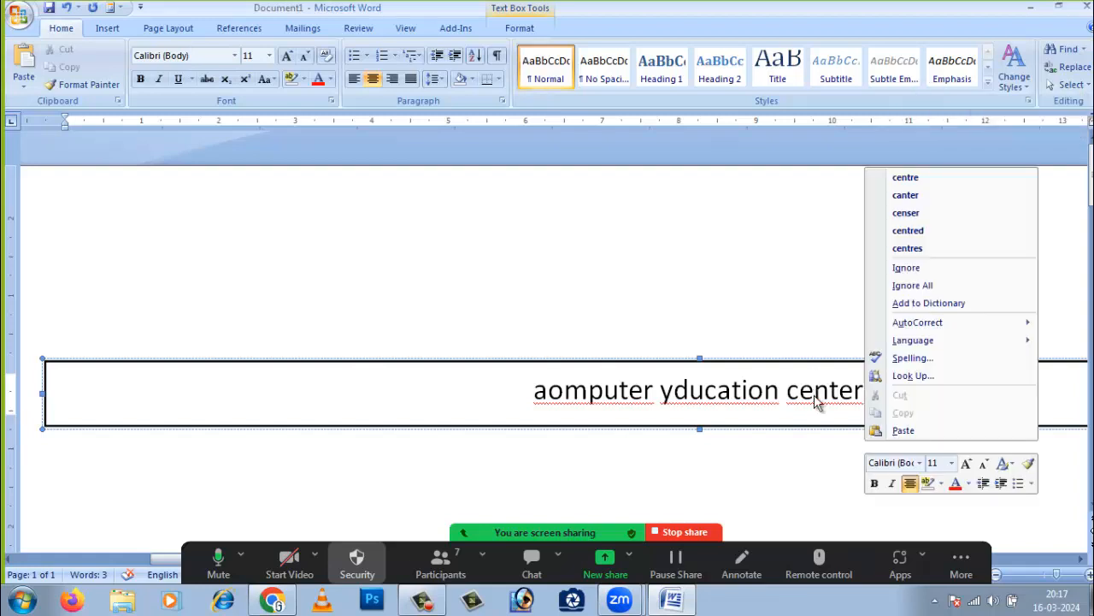
left_click(910, 180)
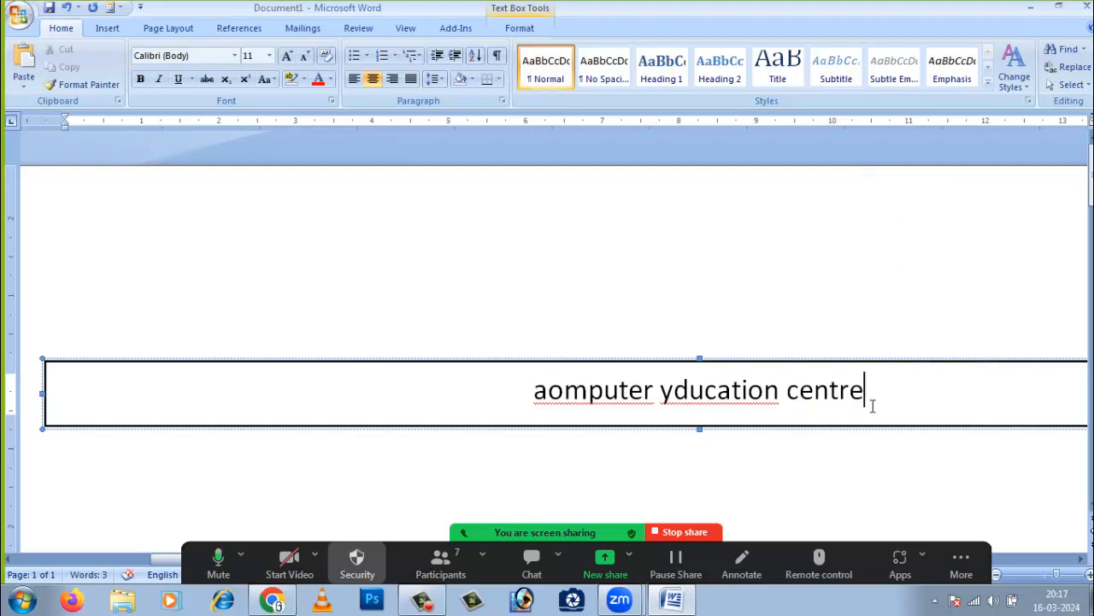
right_click(707, 392)
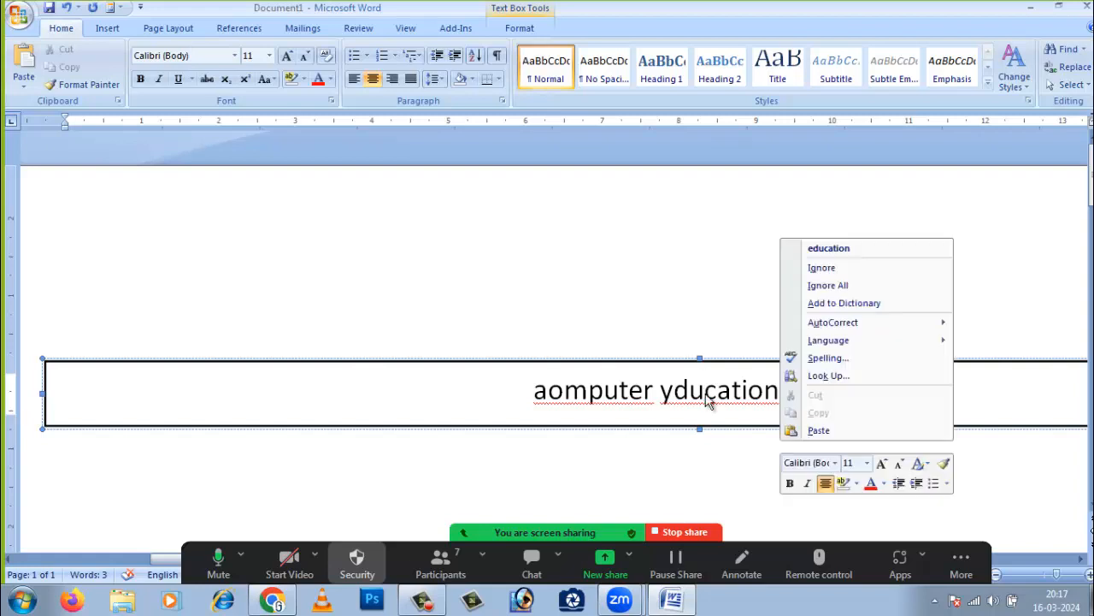
left_click(848, 252)
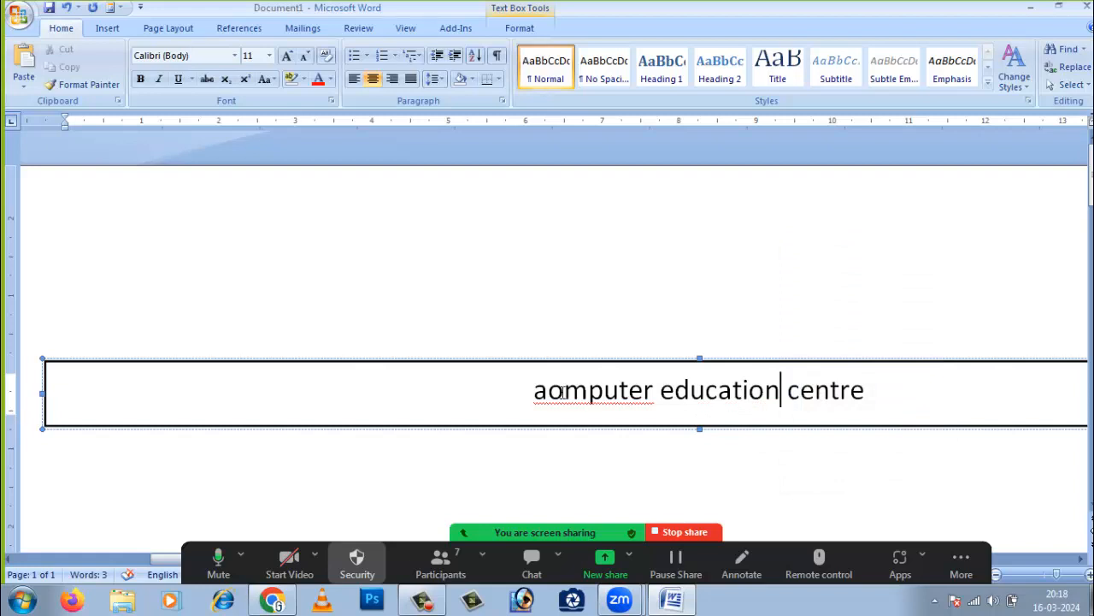
right_click(601, 392)
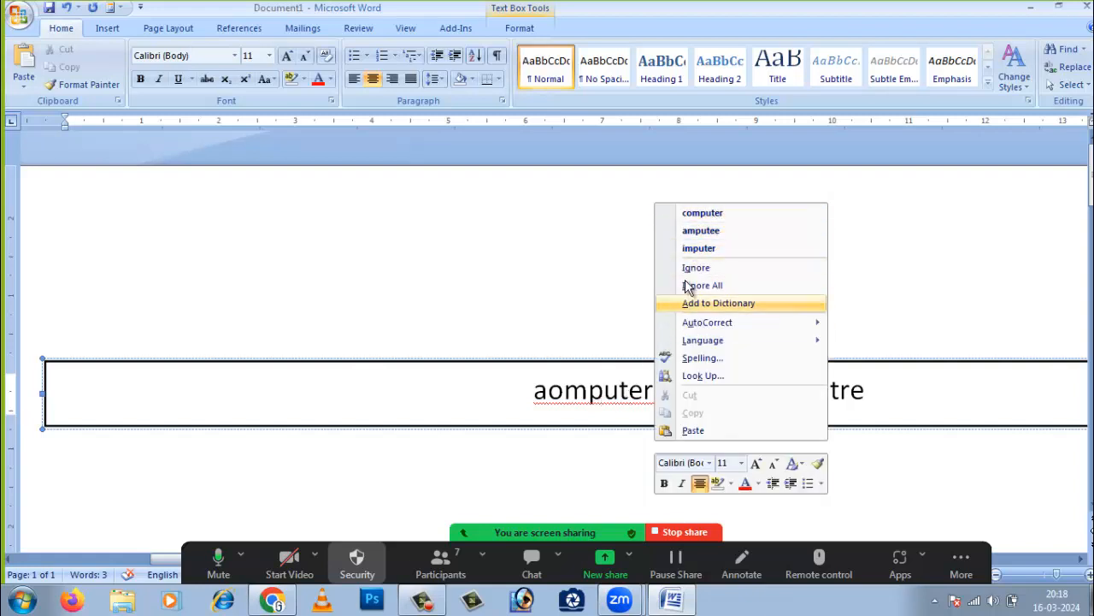
left_click(722, 216)
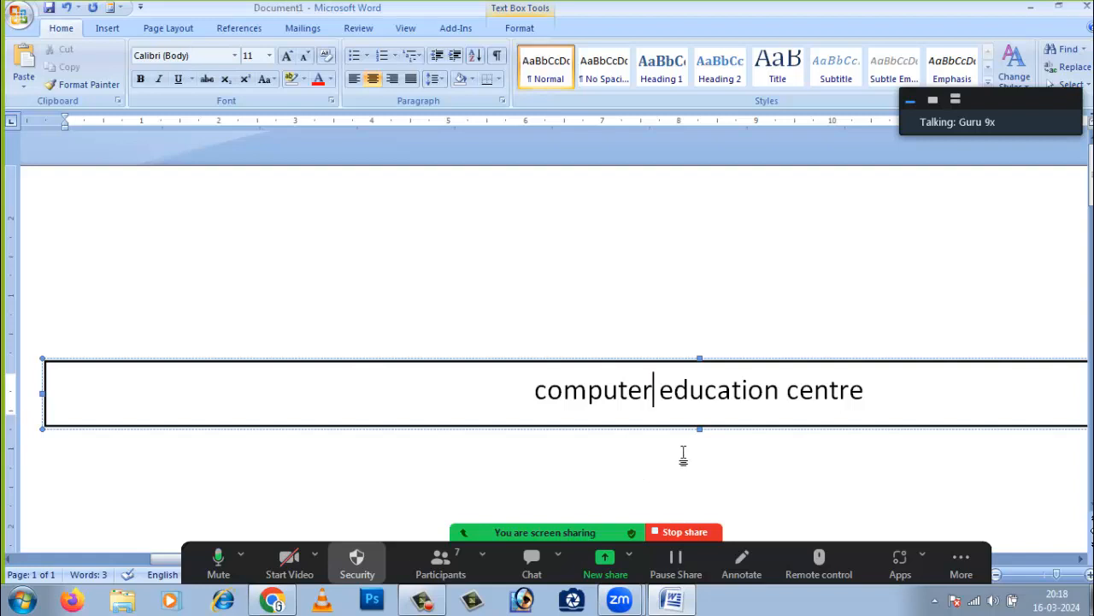
left_click(890, 389)
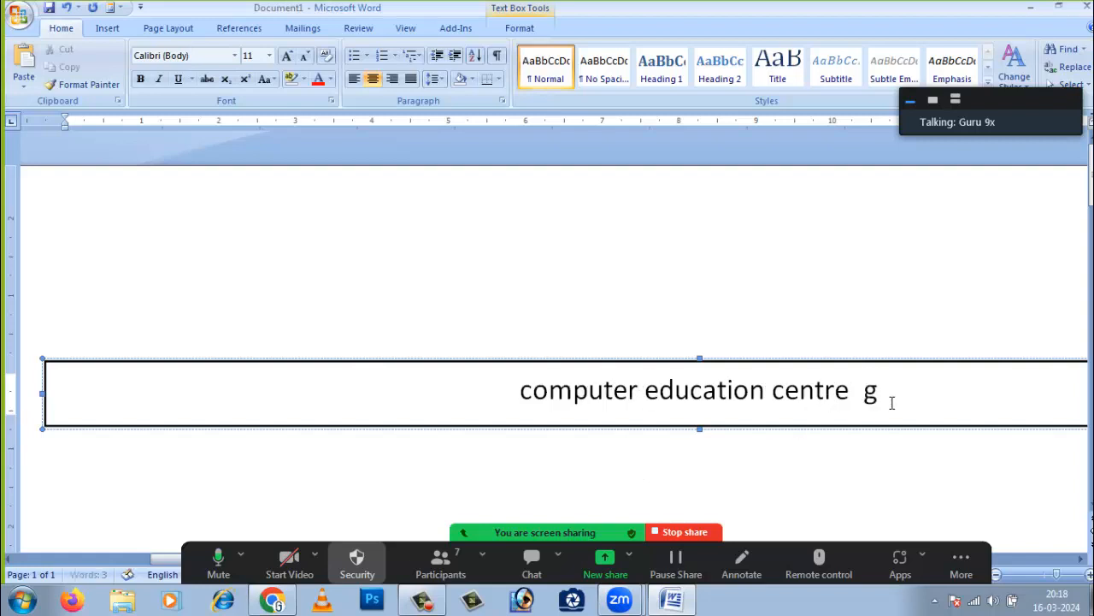
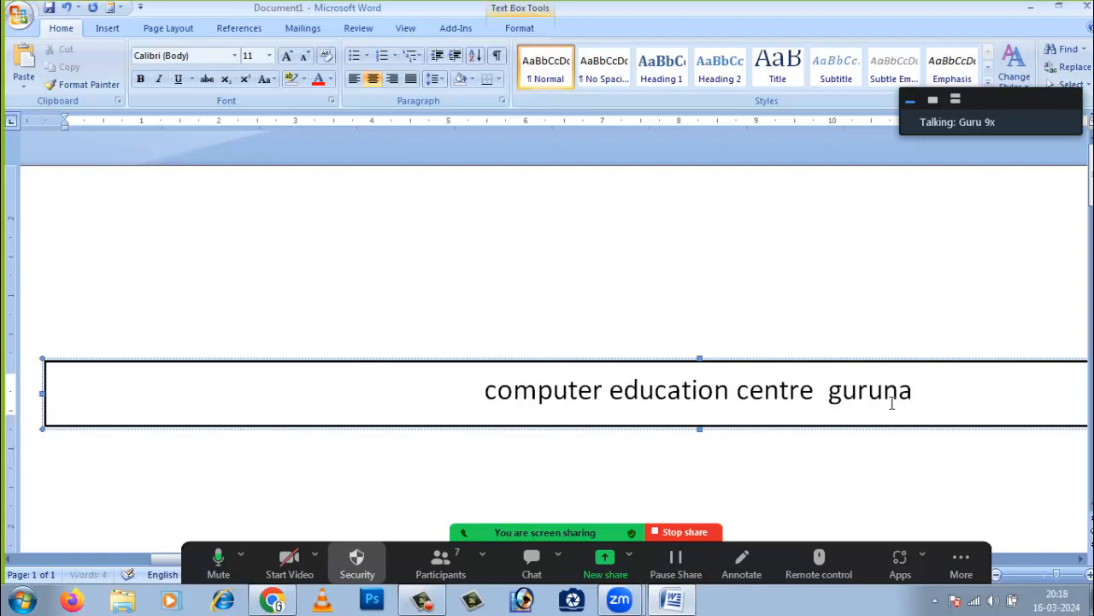
- Type a person's name followed by the word 'books' after centre
left_click(975, 490)
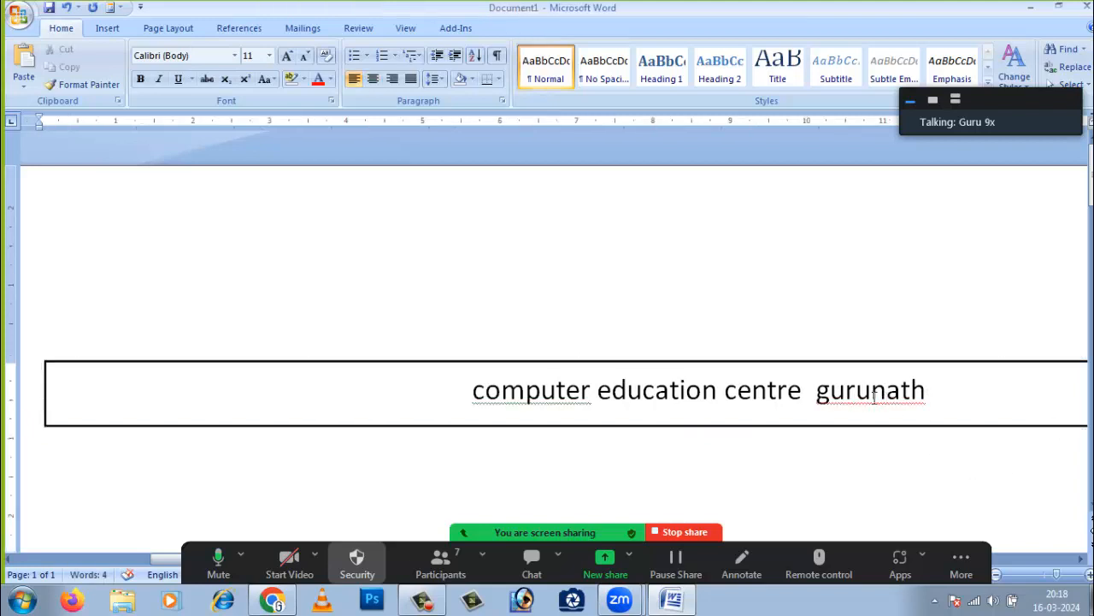
left_click(933, 401)
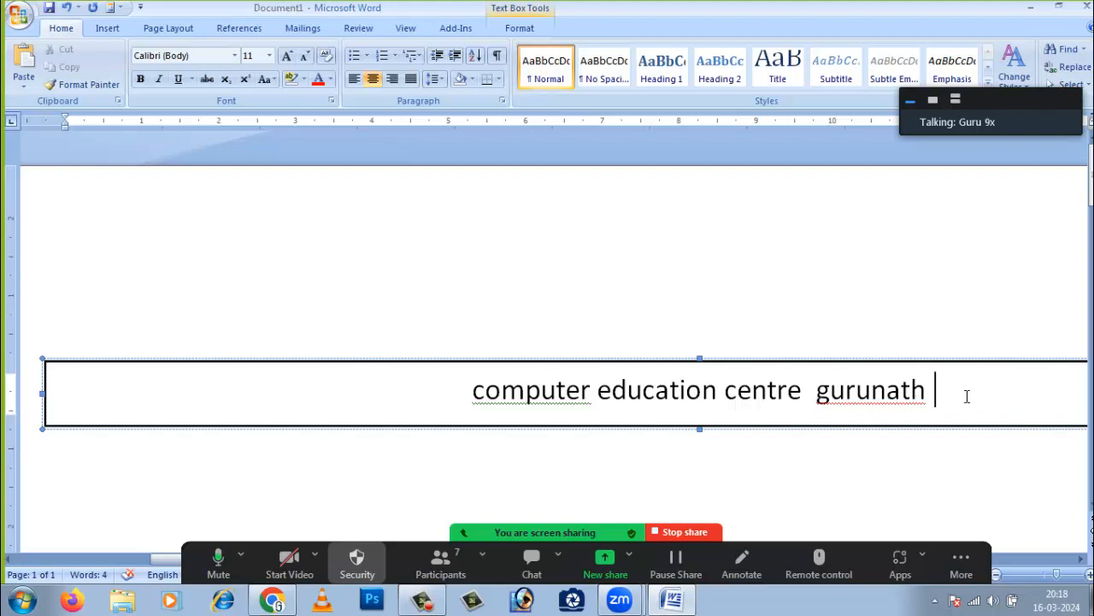
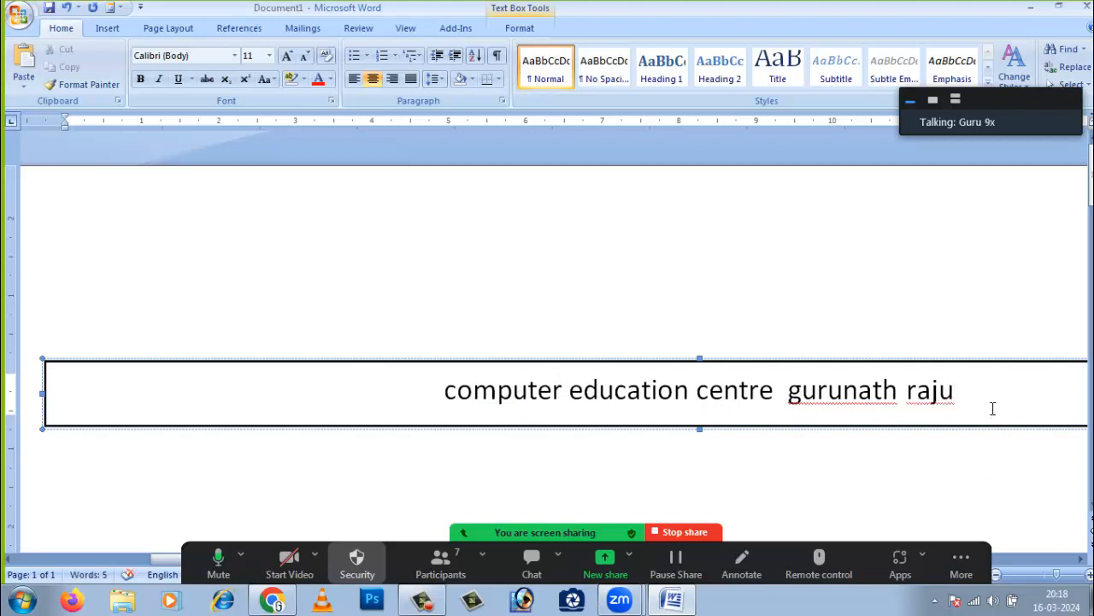
type(" ma")
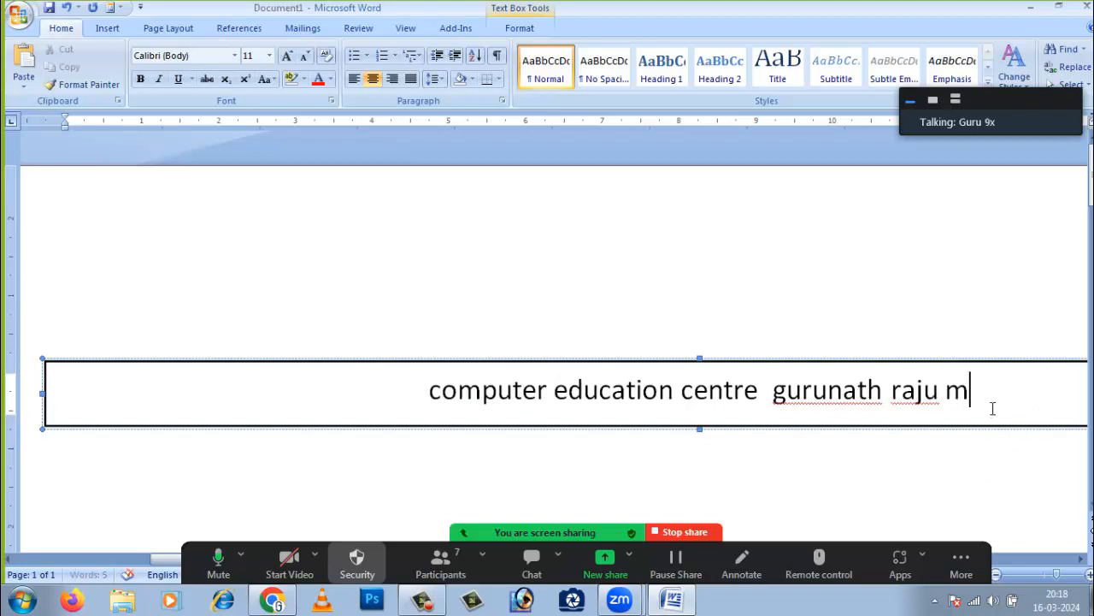
key("BackSpace")
key("BackSpace")
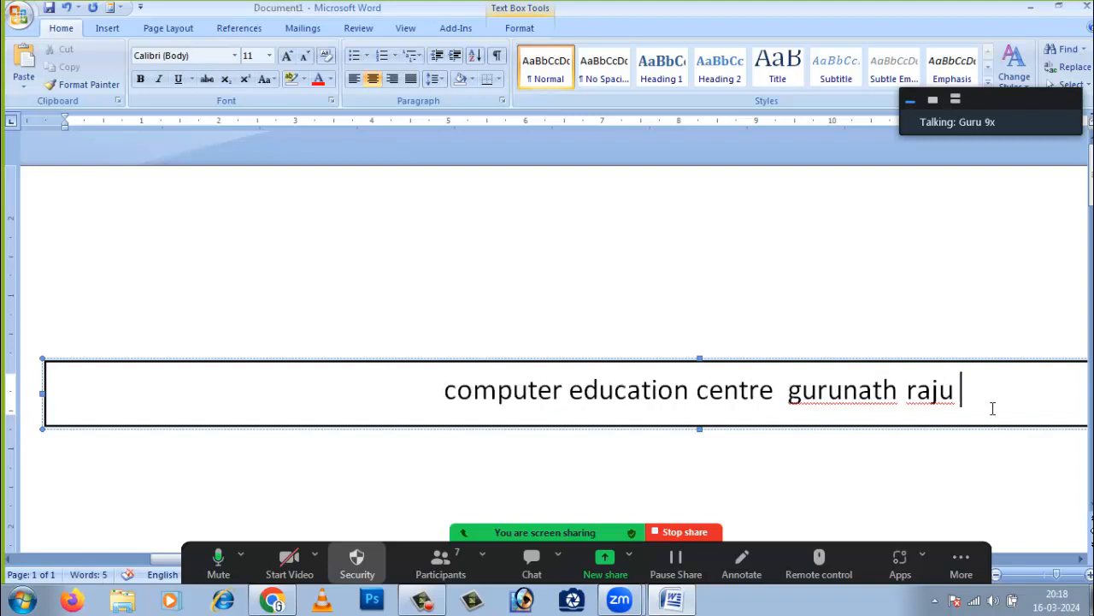
type("boo")
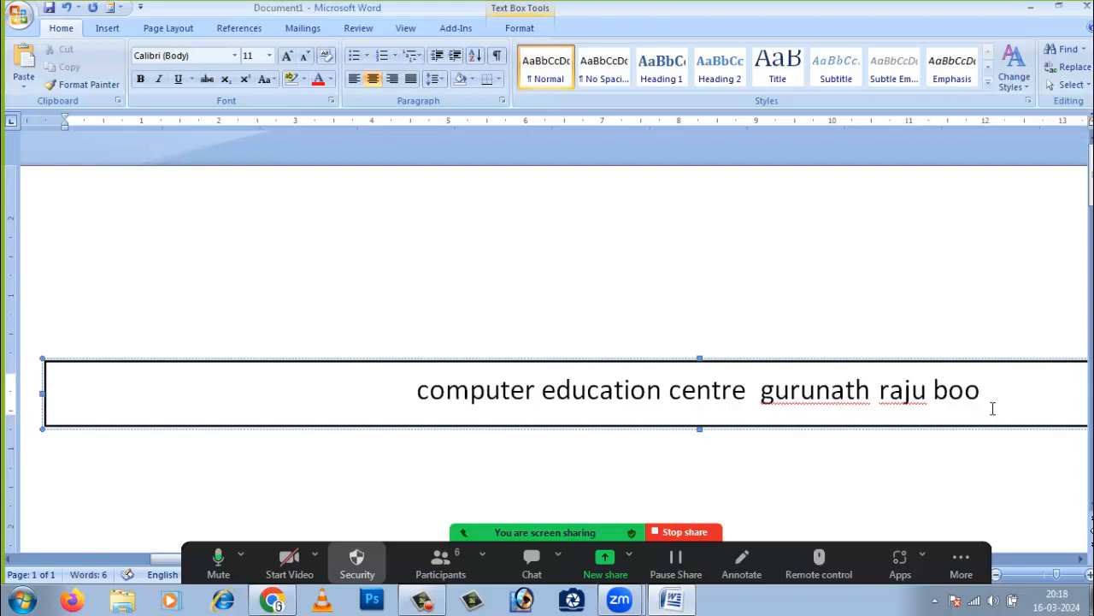
type("ks")
- Select the word books, then the name's second word, clearing each selection
left_click(1002, 483)
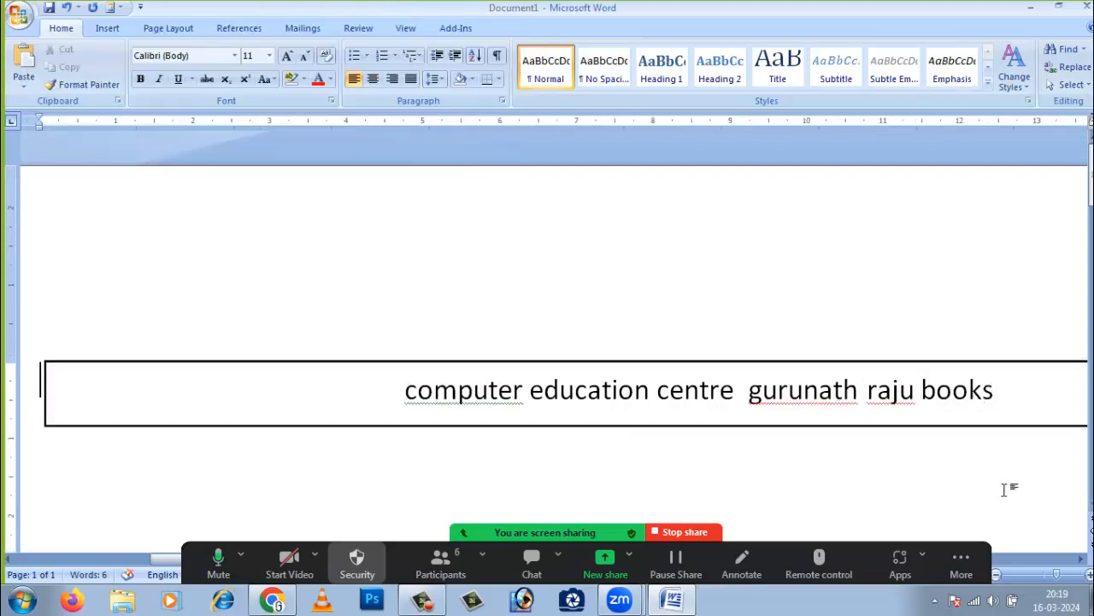
left_click(1000, 392)
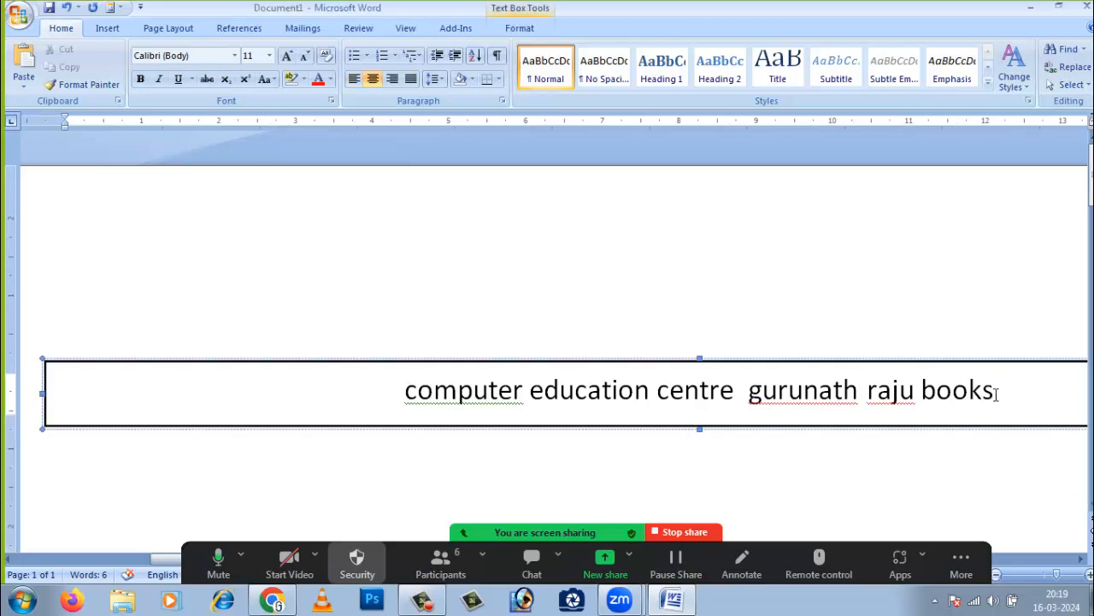
left_click_drag(996, 393, 923, 395)
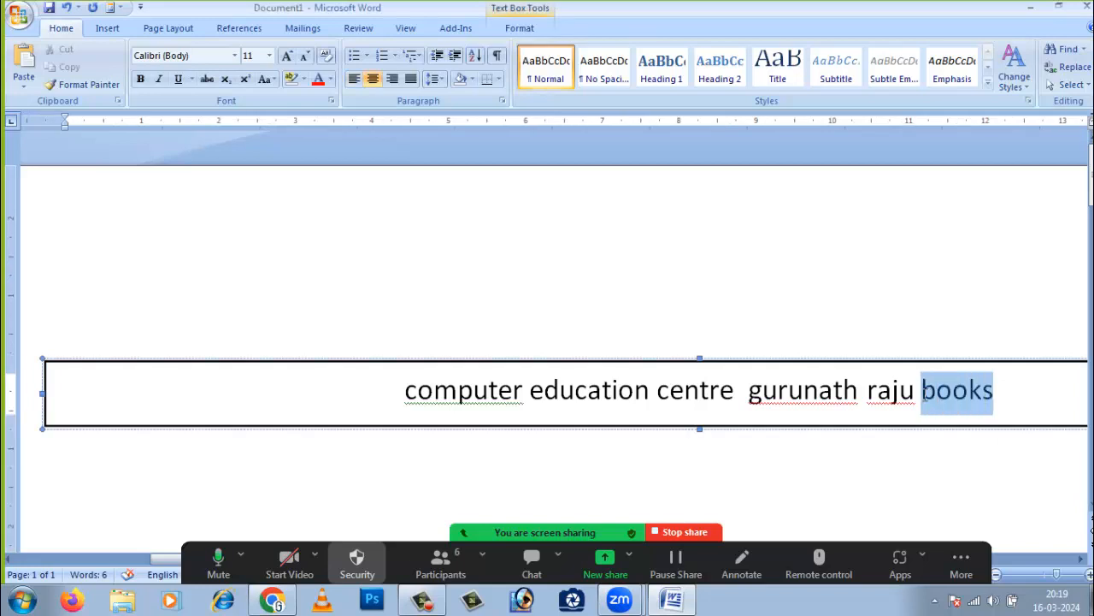
left_click(991, 400)
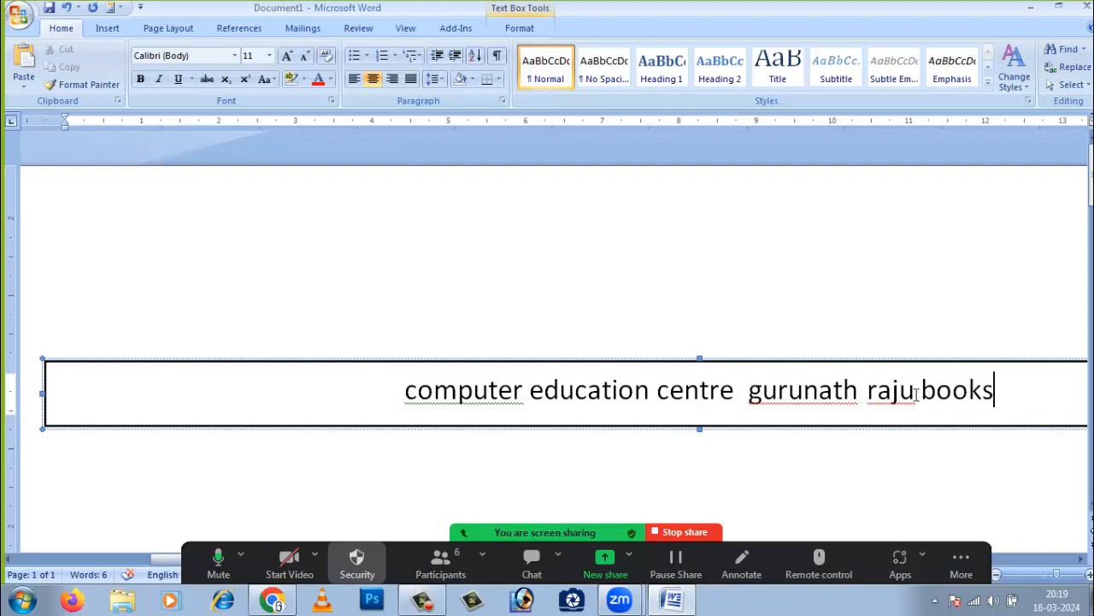
left_click_drag(916, 391, 870, 393)
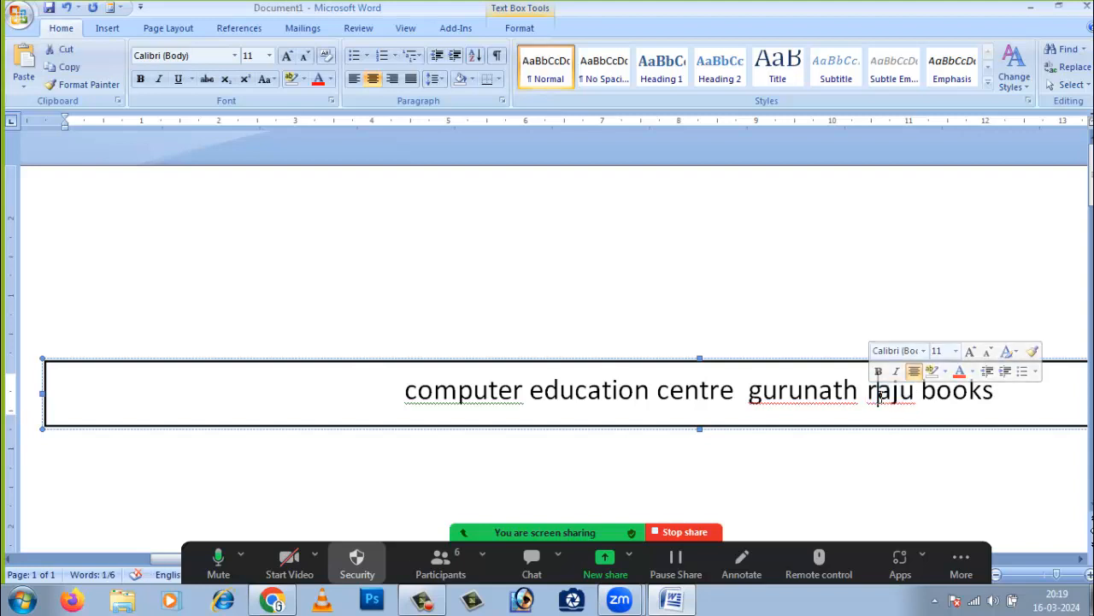
left_click(880, 393)
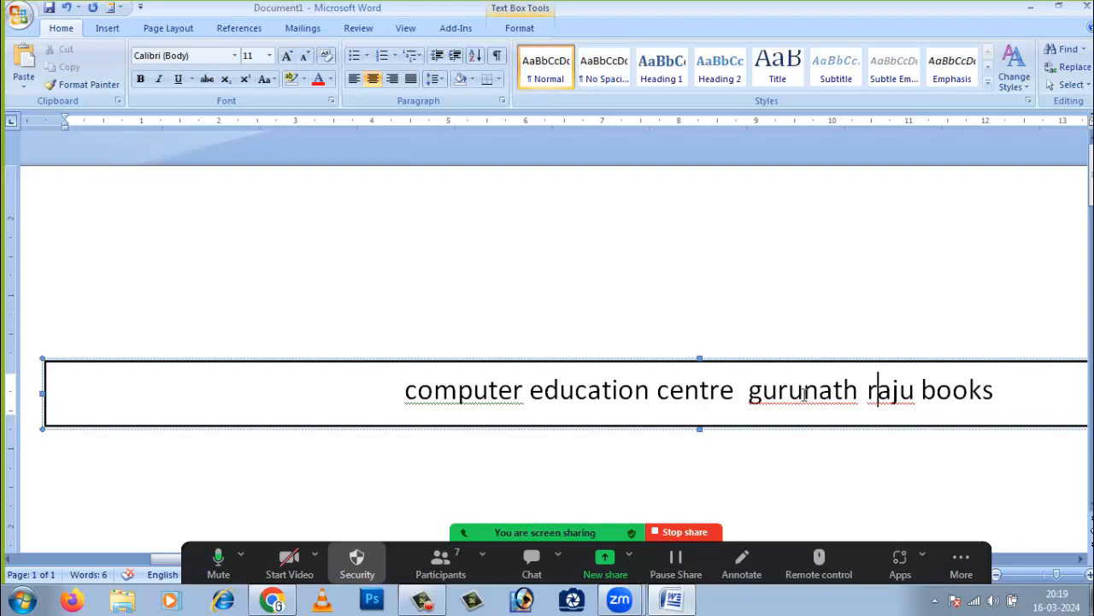
- Run the spelling check: ignore the first name once, Change All for the second
right_click(804, 394)
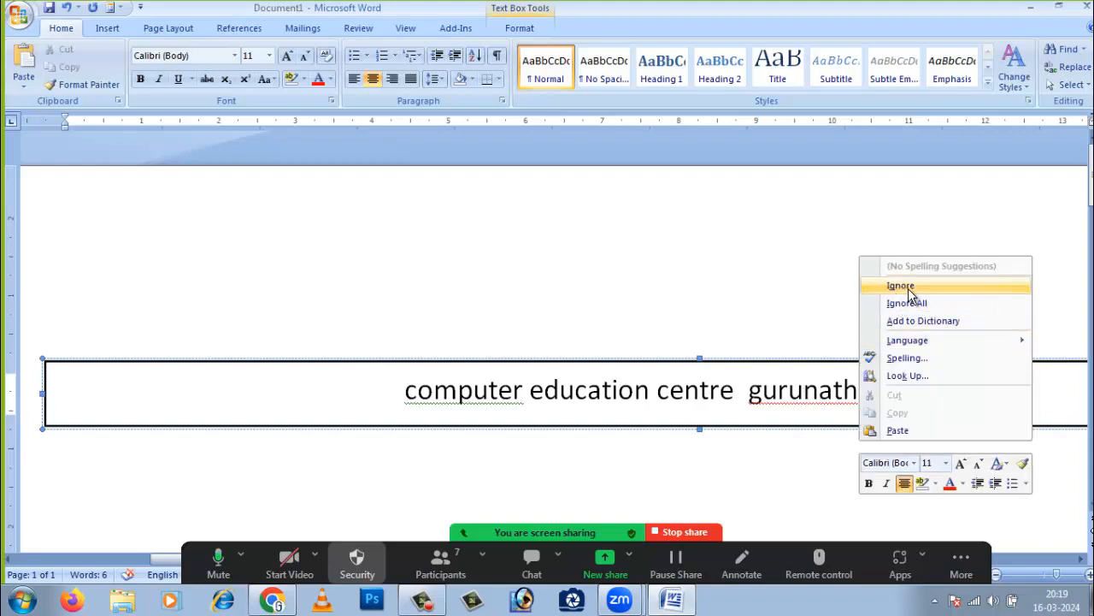
left_click(904, 363)
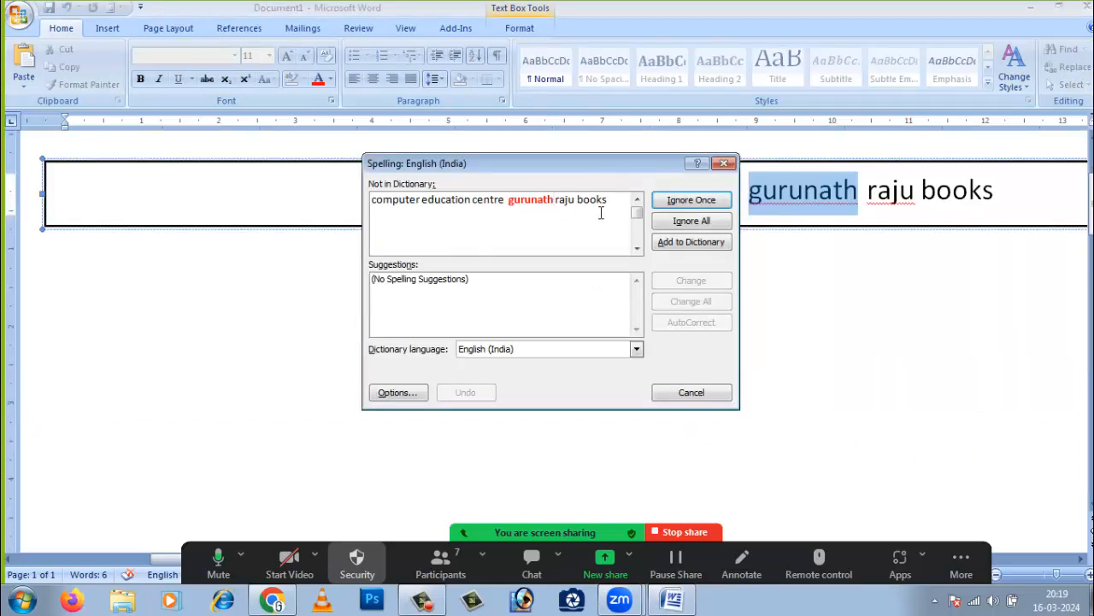
left_click(705, 207)
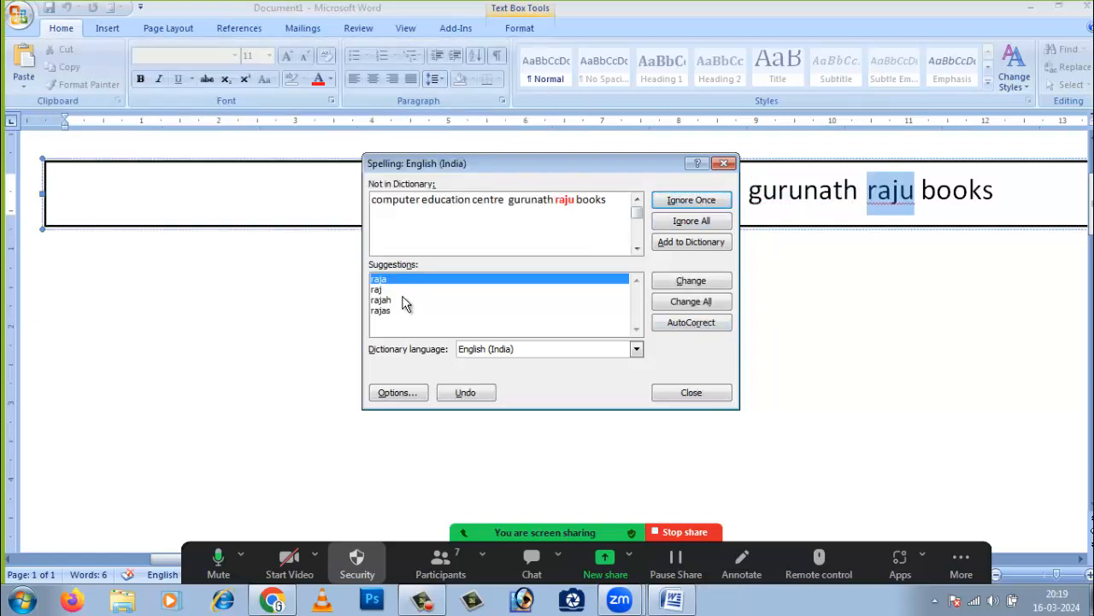
left_click(689, 302)
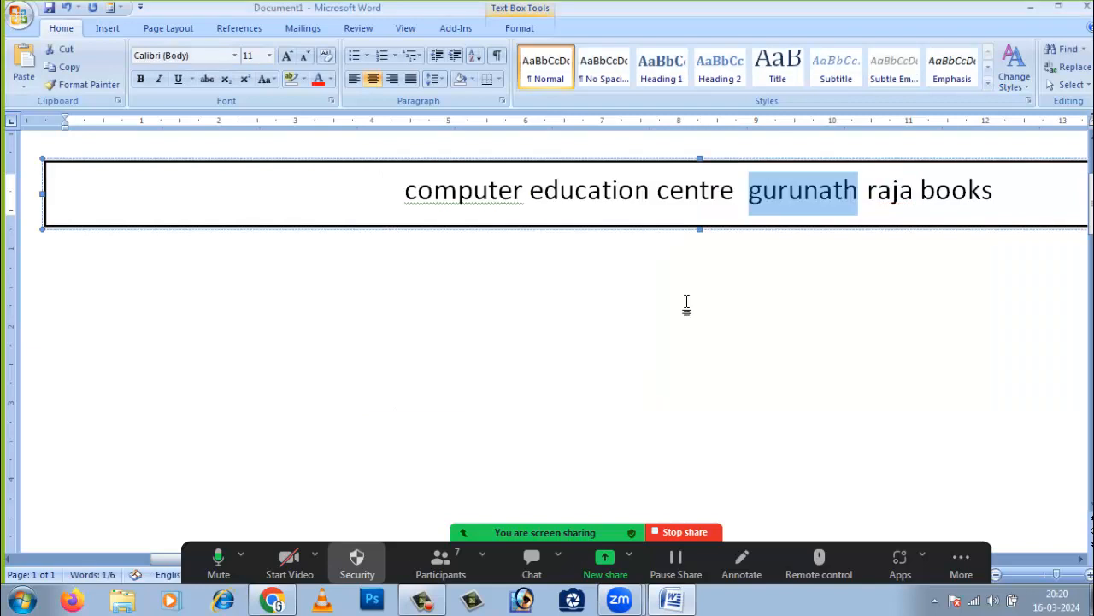
left_click(1005, 196)
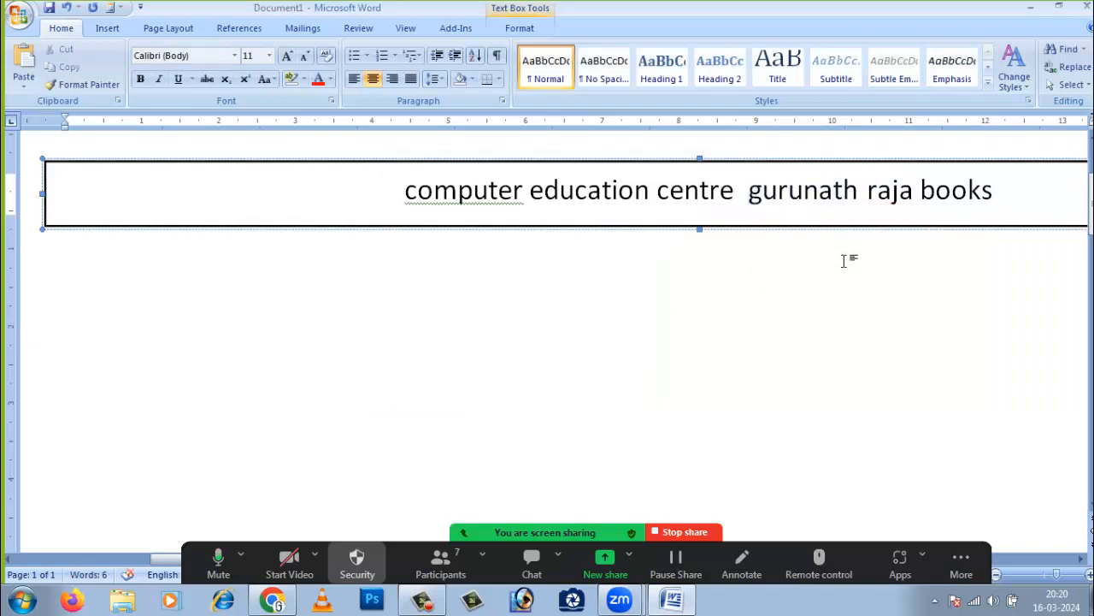
scroll(815, 342, "up", 2)
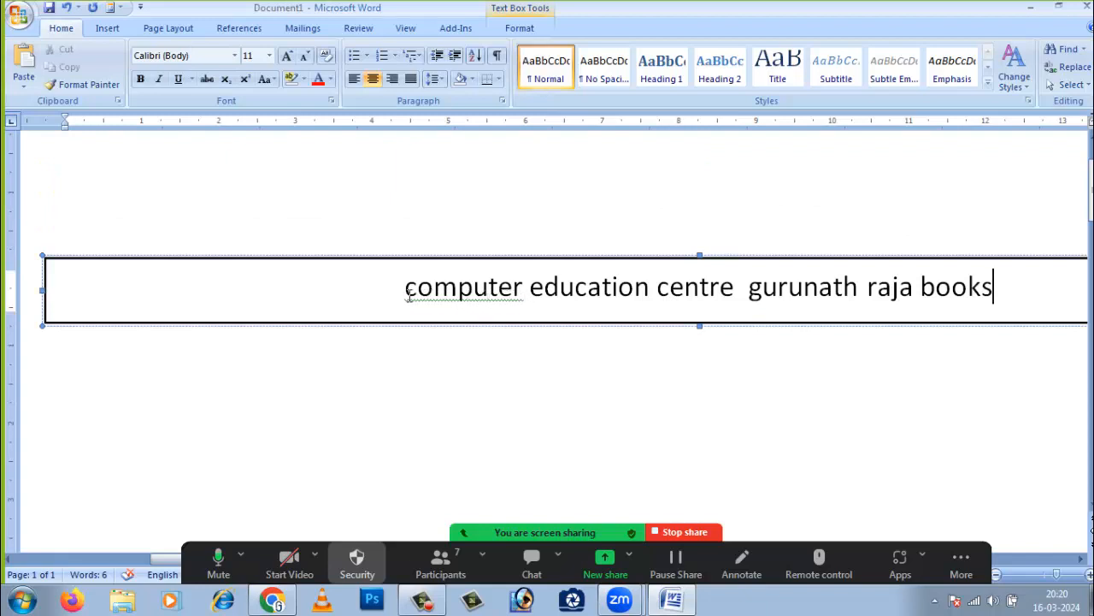
- Capitalise the first word to 'Computer' and remove the extra space after centre
right_click(460, 295)
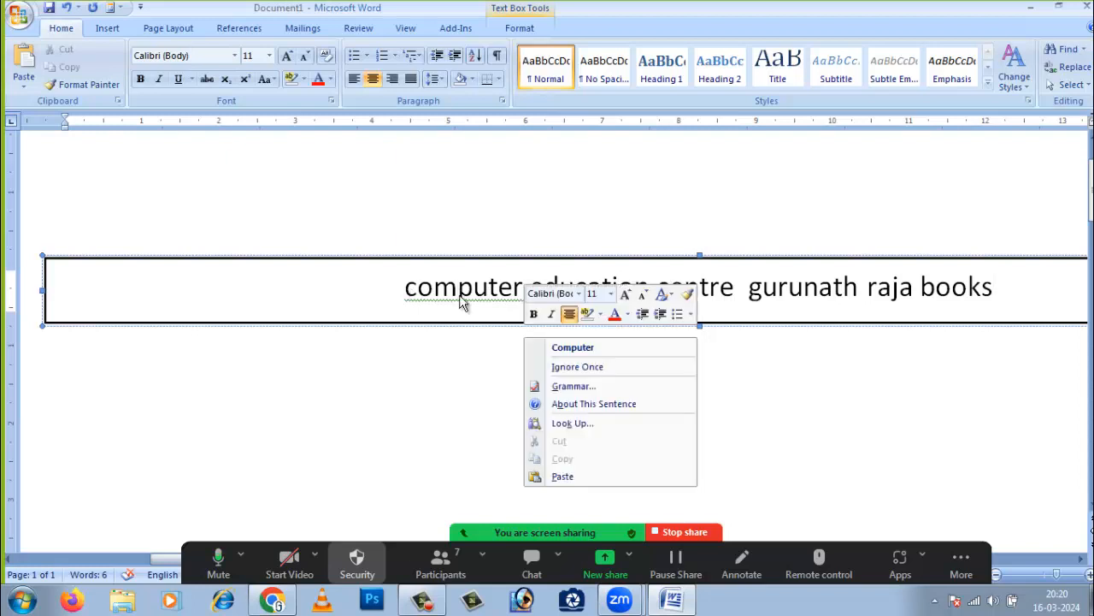
left_click(577, 350)
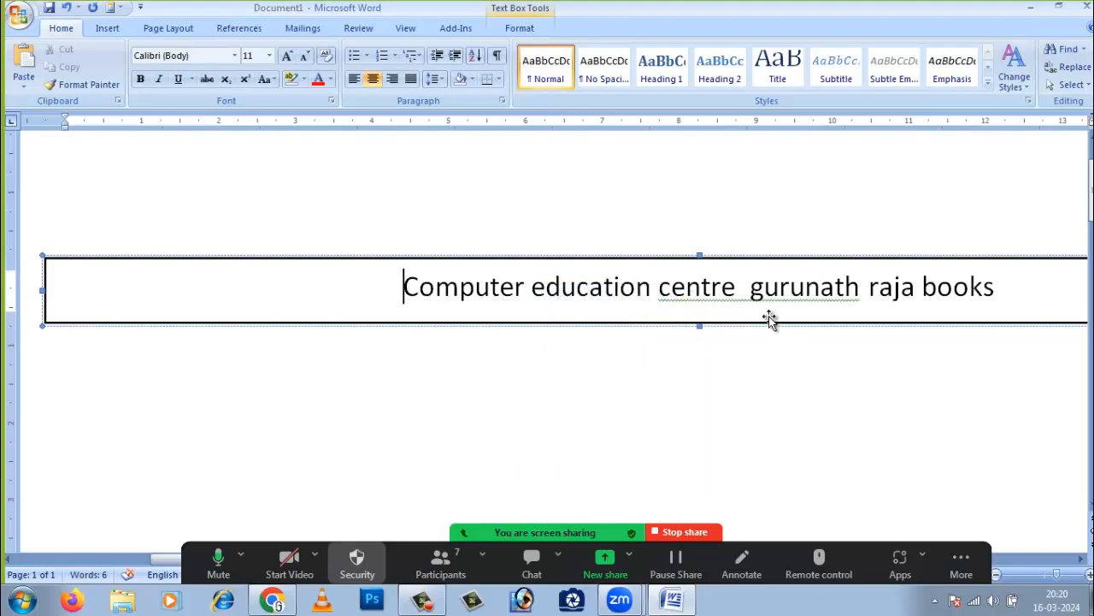
right_click(705, 302)
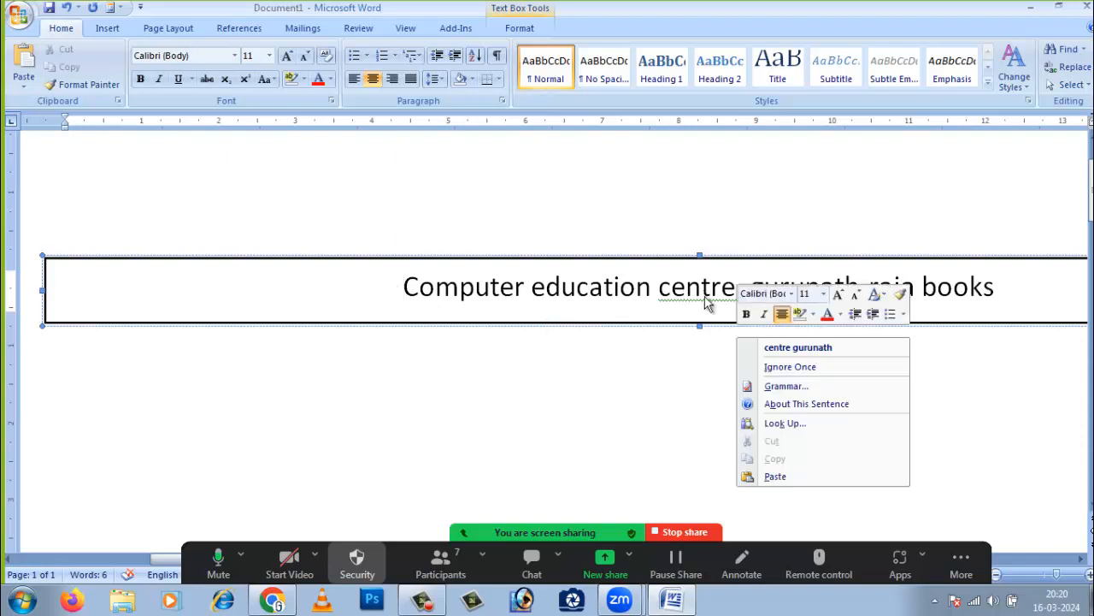
left_click(795, 347)
left_click(767, 358)
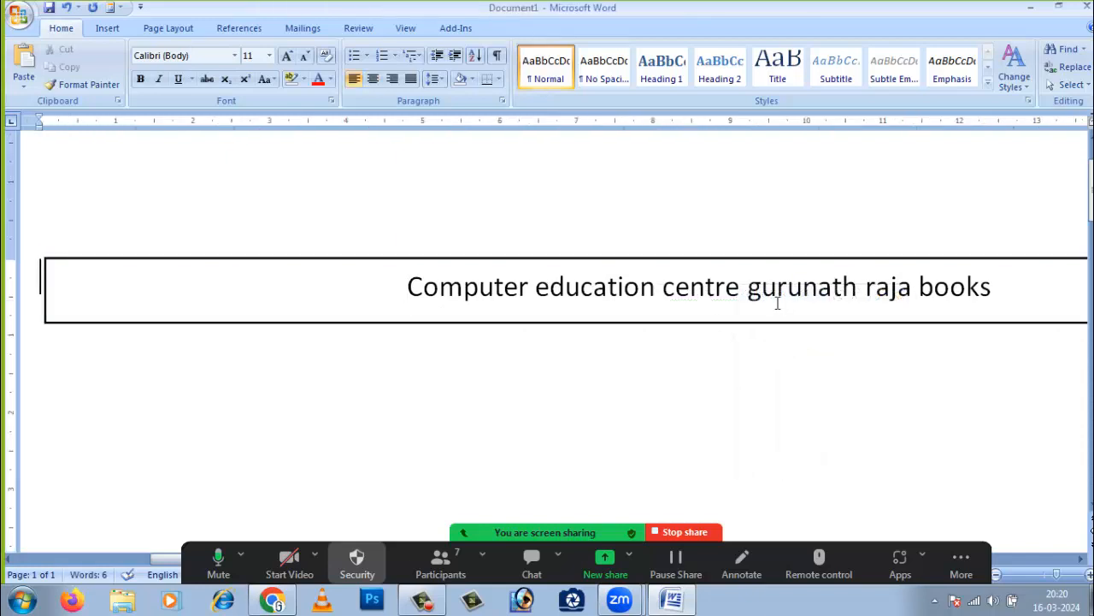
- Delete the name and 'books' after centre, then select the whole text box
left_click_drag(749, 290, 1014, 300)
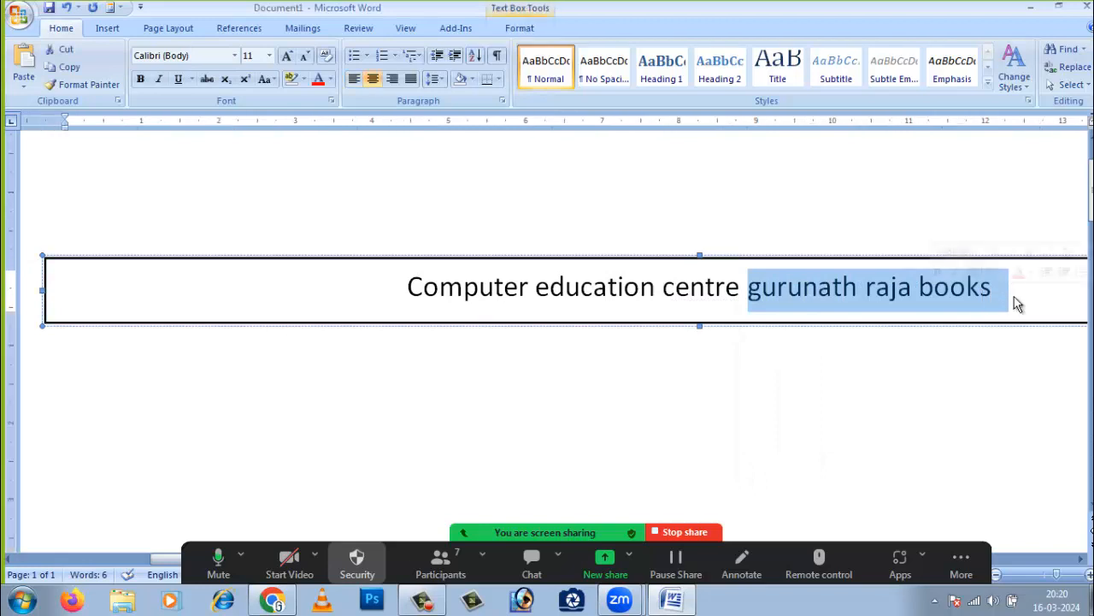
key("BackSpace")
left_click(846, 391)
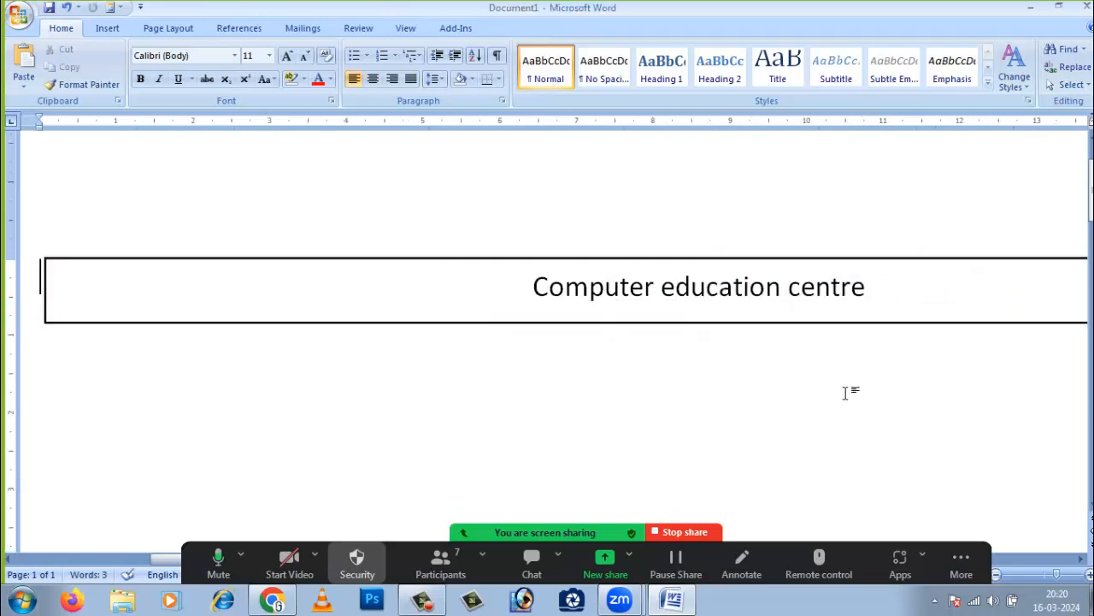
left_click(874, 291)
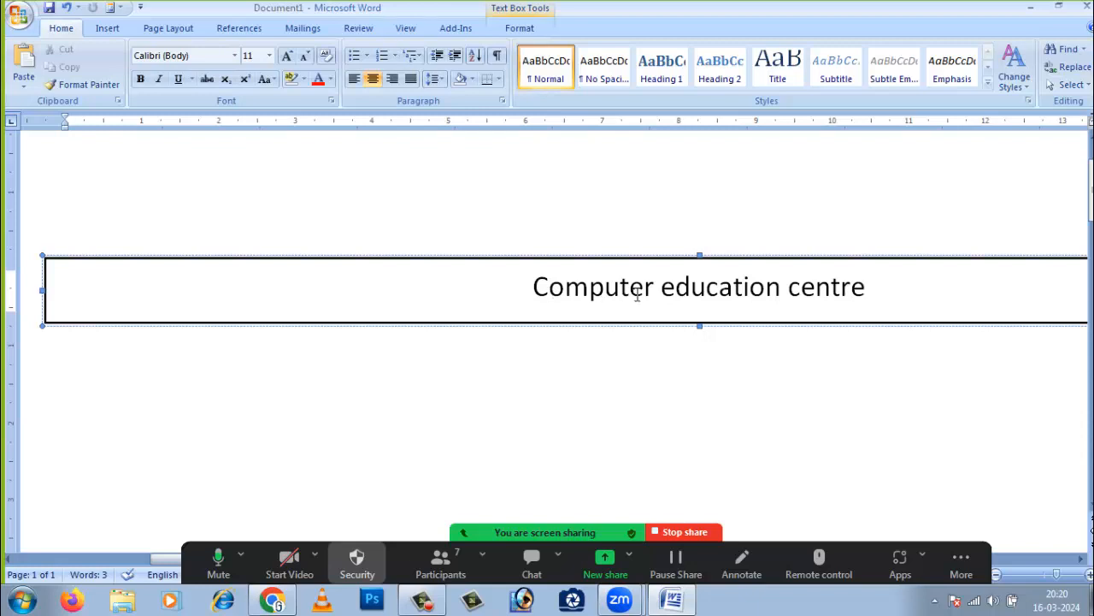
right_click(589, 289)
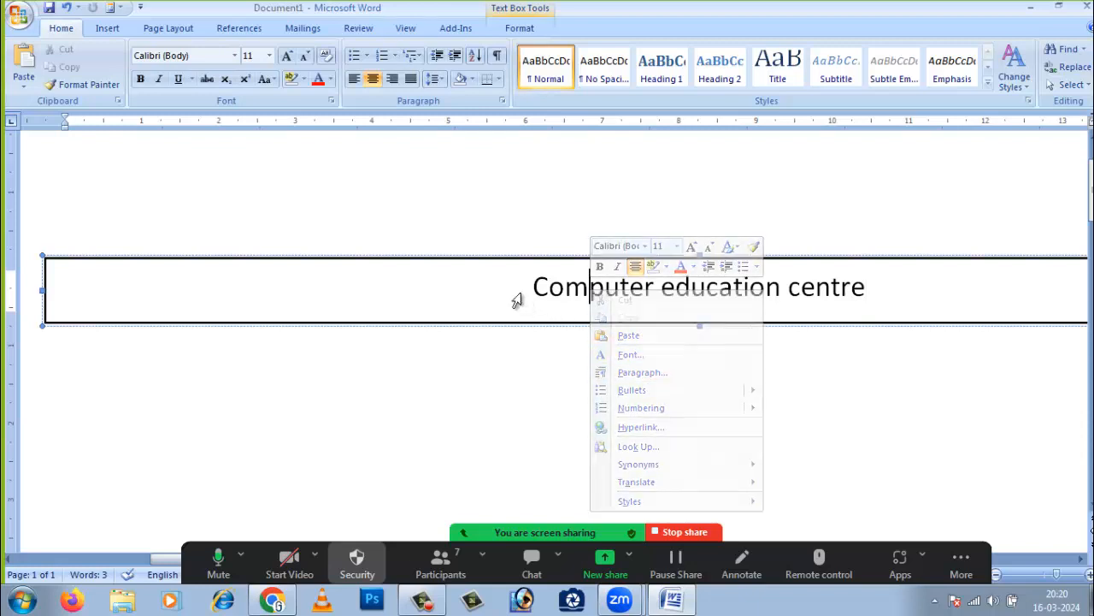
key("Escape")
left_click(560, 342)
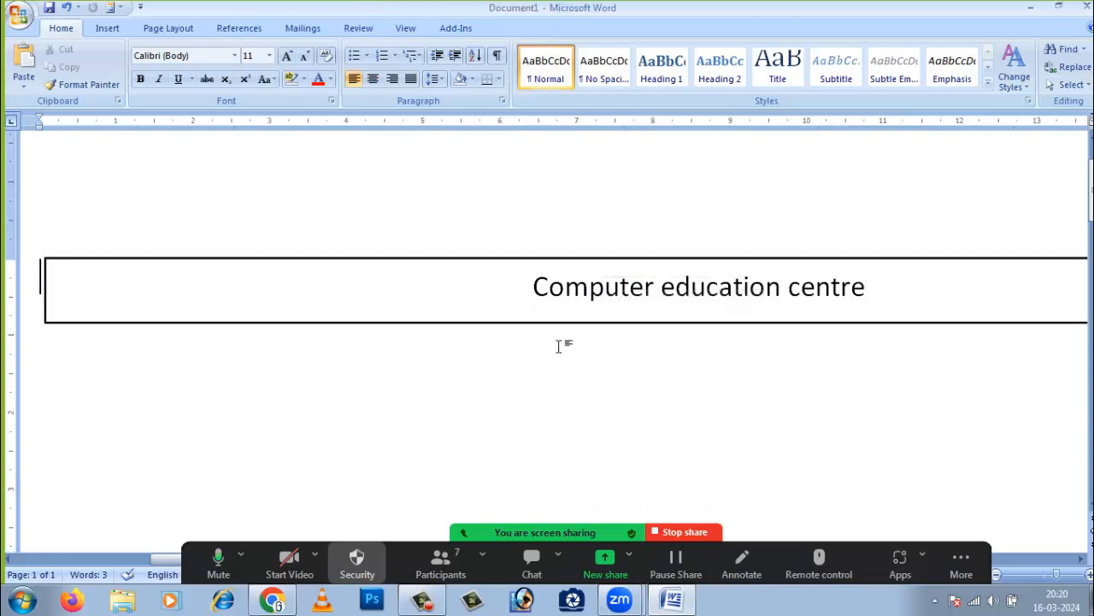
left_click(511, 263)
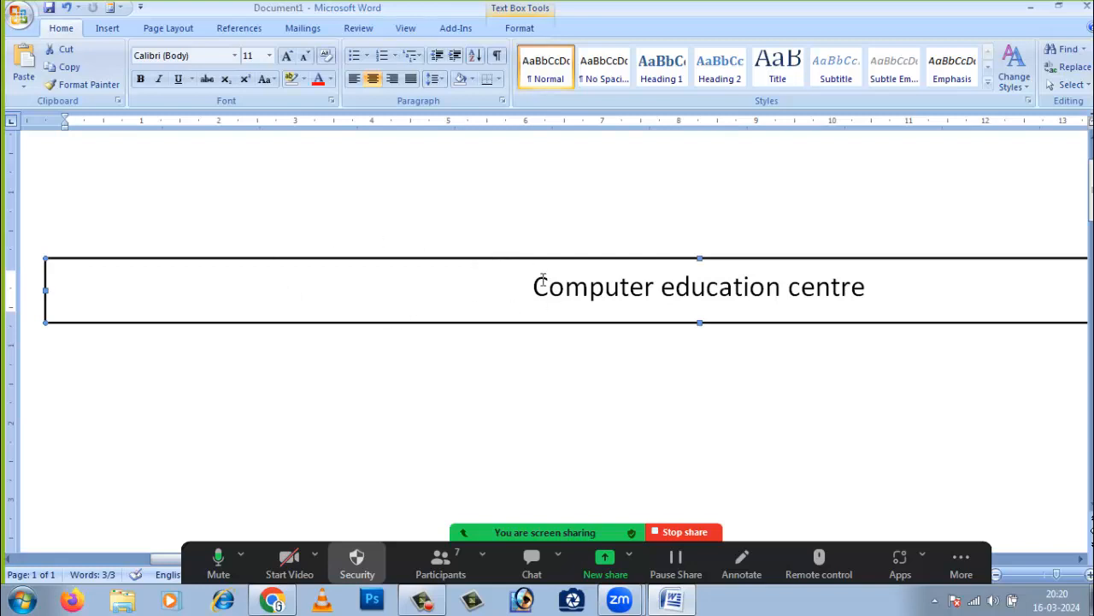
- Try the red and blue Text Box Styles, then apply the orange style
left_click(522, 29)
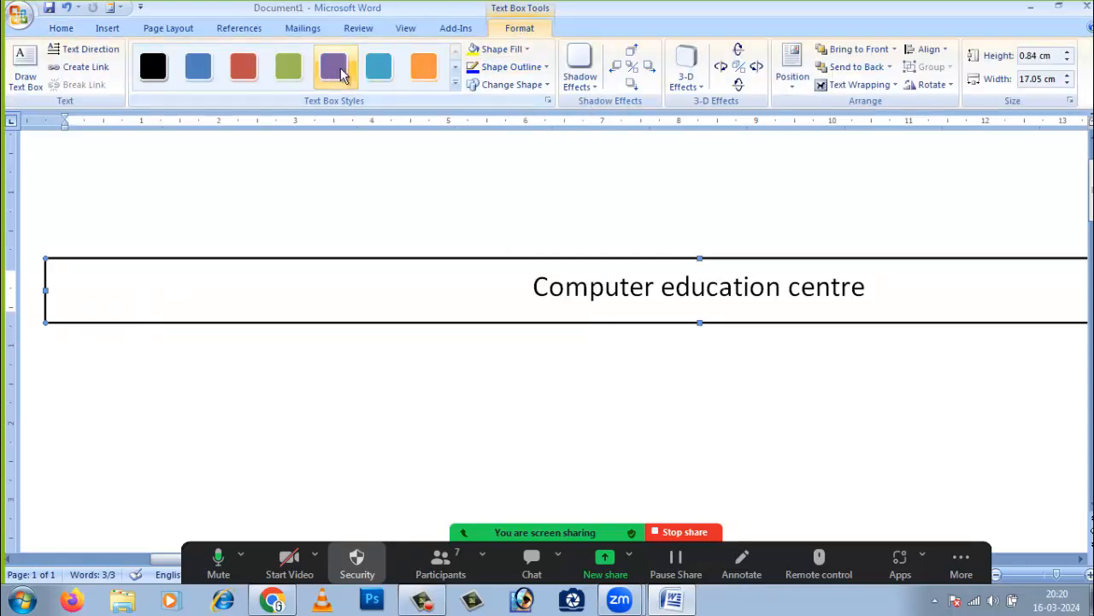
left_click(246, 68)
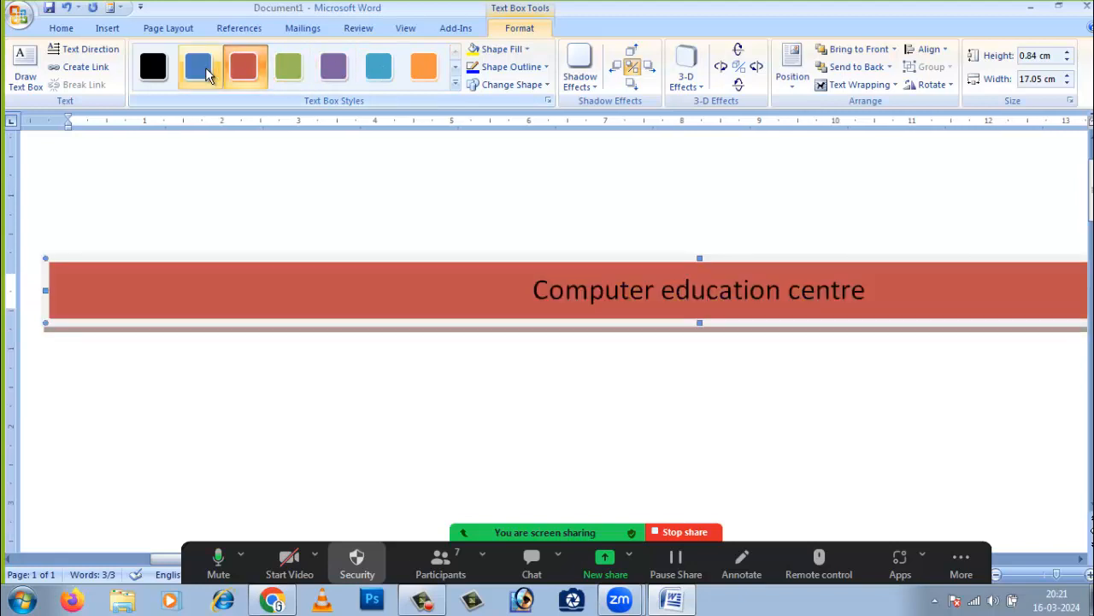
left_click(202, 69)
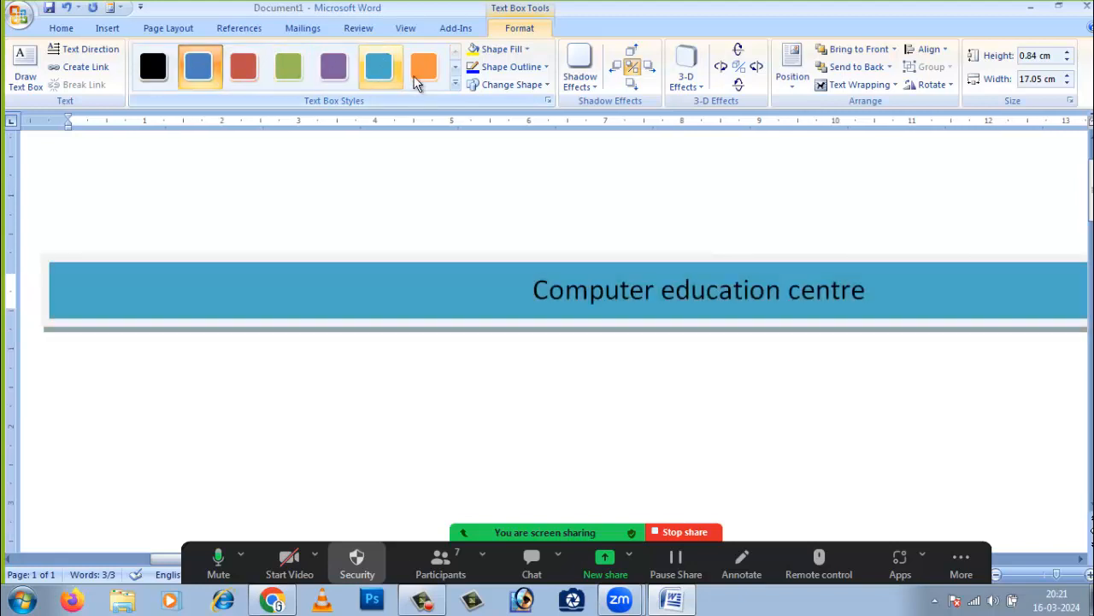
left_click(421, 68)
- Zoom out to the whole page and select the line 'Computer education centre'
left_click(1052, 574)
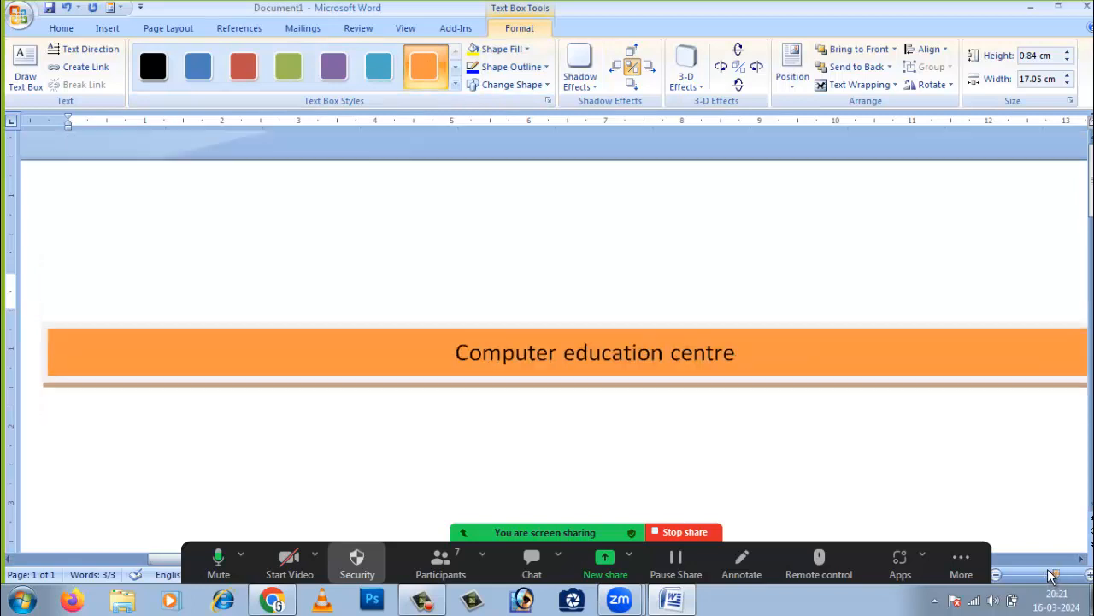
left_click(687, 319)
left_click(691, 295)
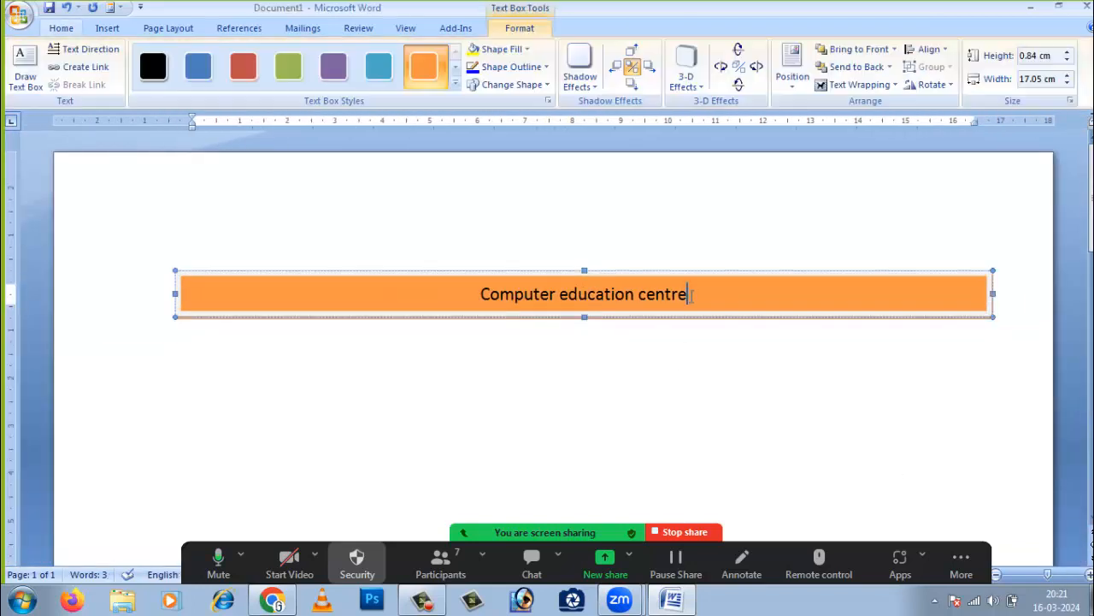
left_click_drag(691, 294, 475, 293)
- Enlarge the 'Computer education centre' text in the orange box to 20 pt, then reselect the box
left_click(106, 29)
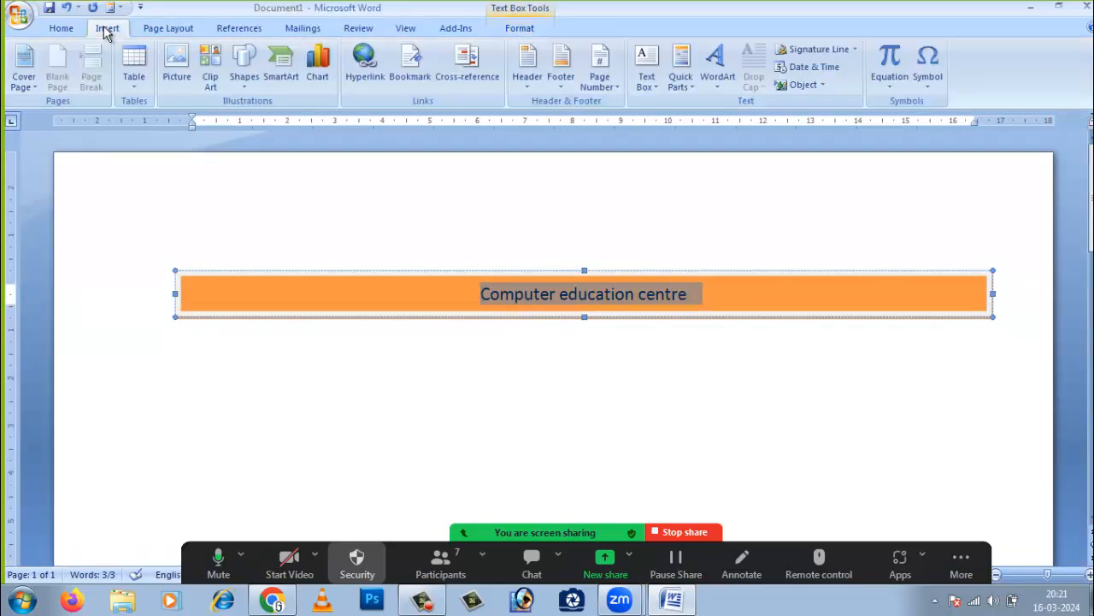
left_click(65, 28)
left_click(288, 56)
left_click(287, 57)
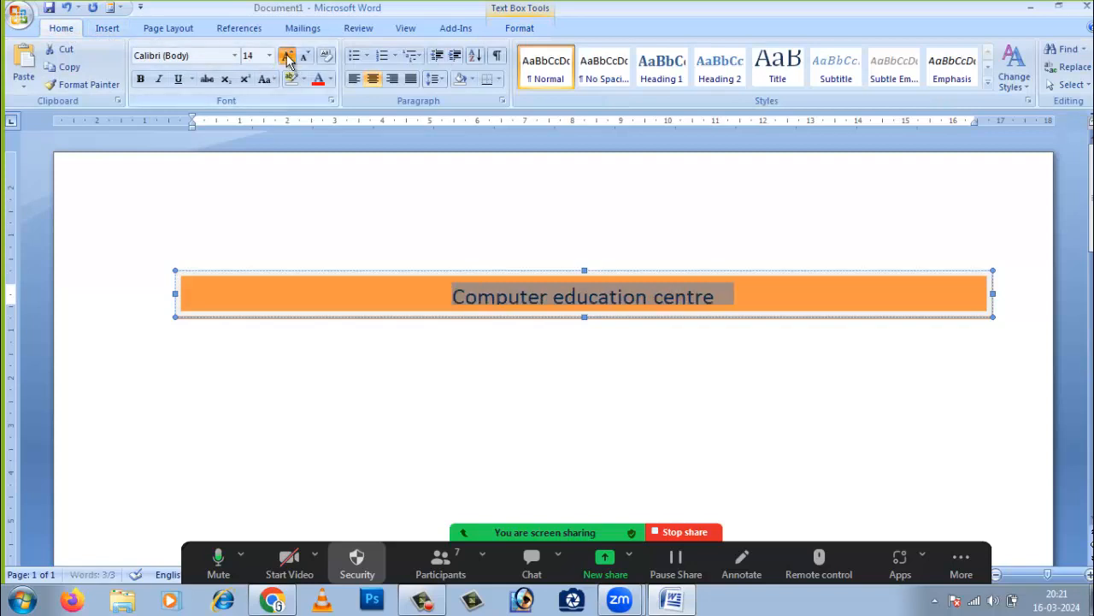
left_click(287, 57)
left_click(287, 57)
left_click(288, 57)
left_click(515, 389)
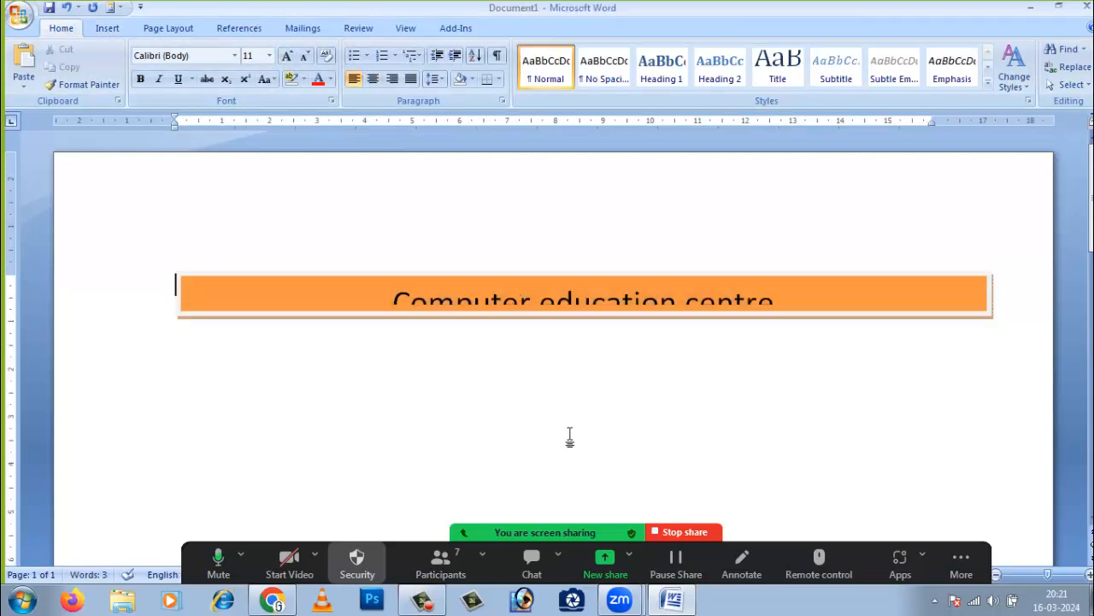
left_click(585, 316)
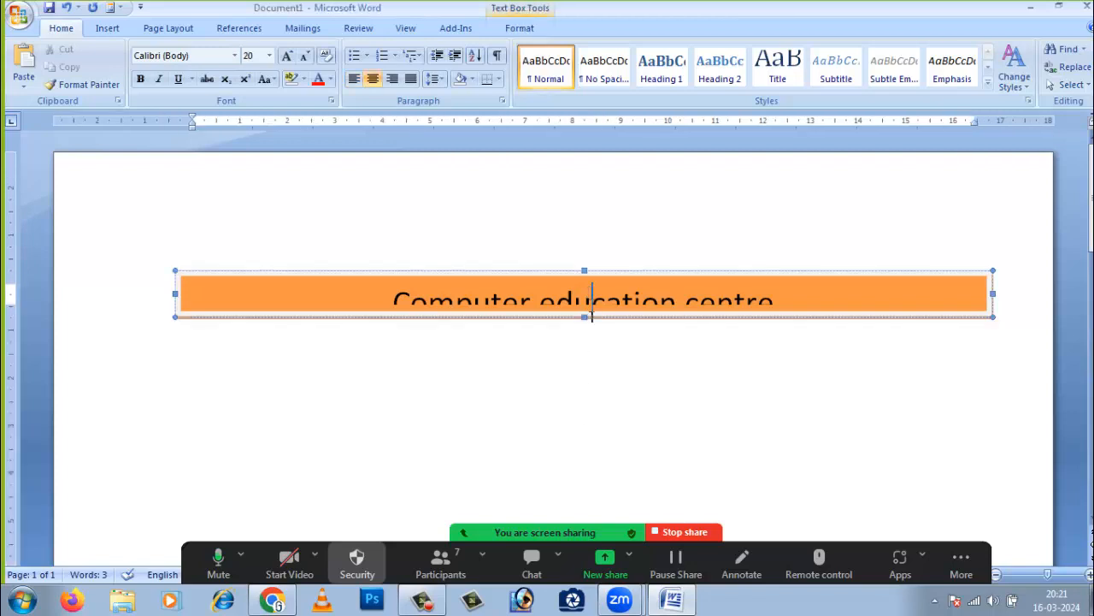
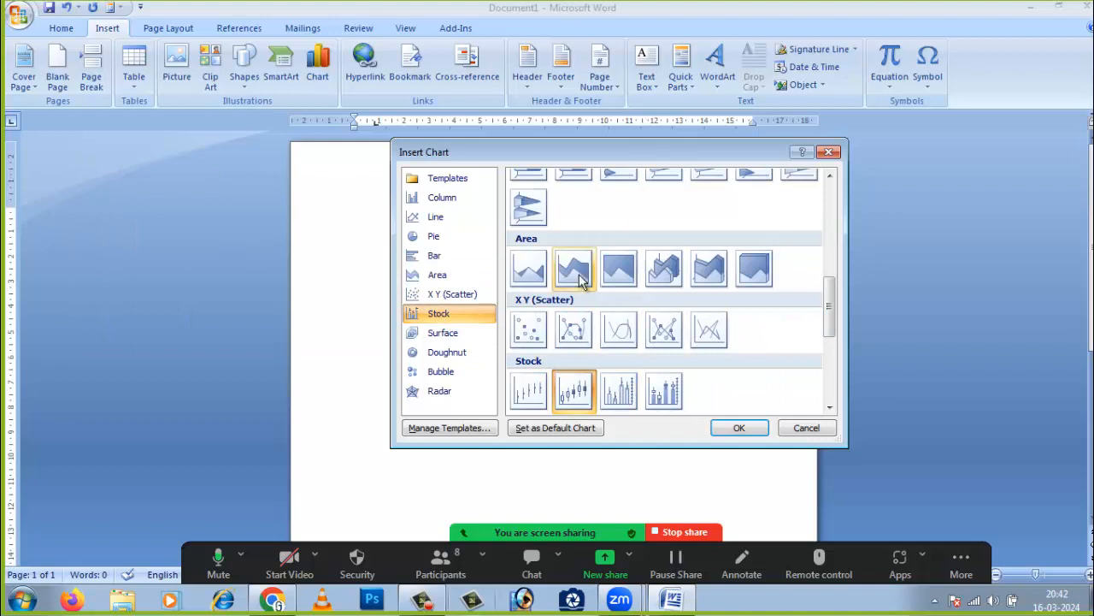
- Insert a 3-D Clustered Column chart from the Column category of the chart types
left_click(452, 374)
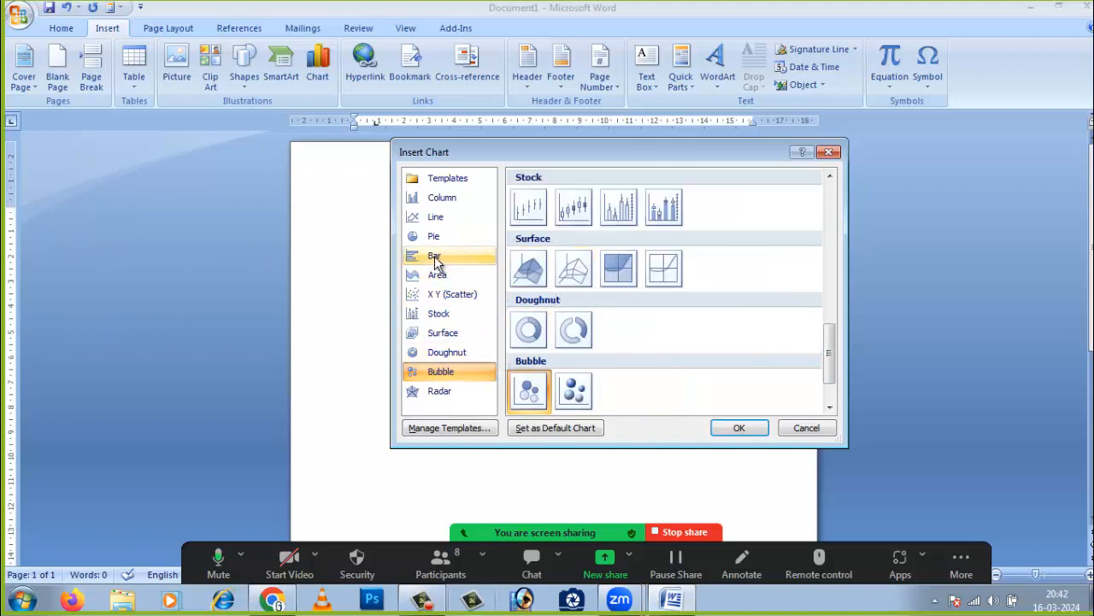
left_click(444, 197)
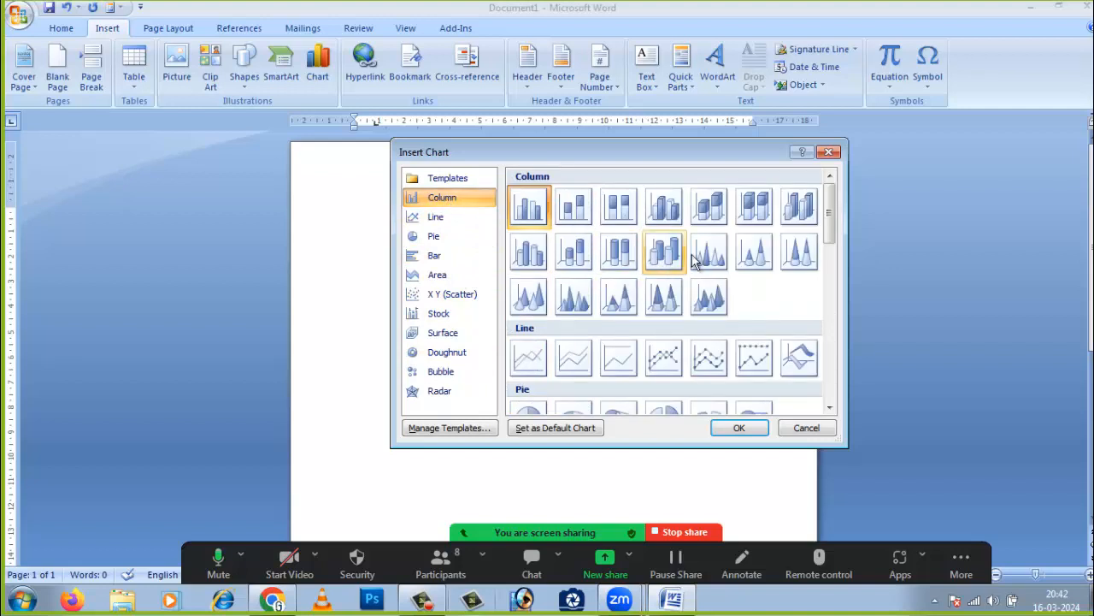
left_click(666, 209)
left_click(728, 431)
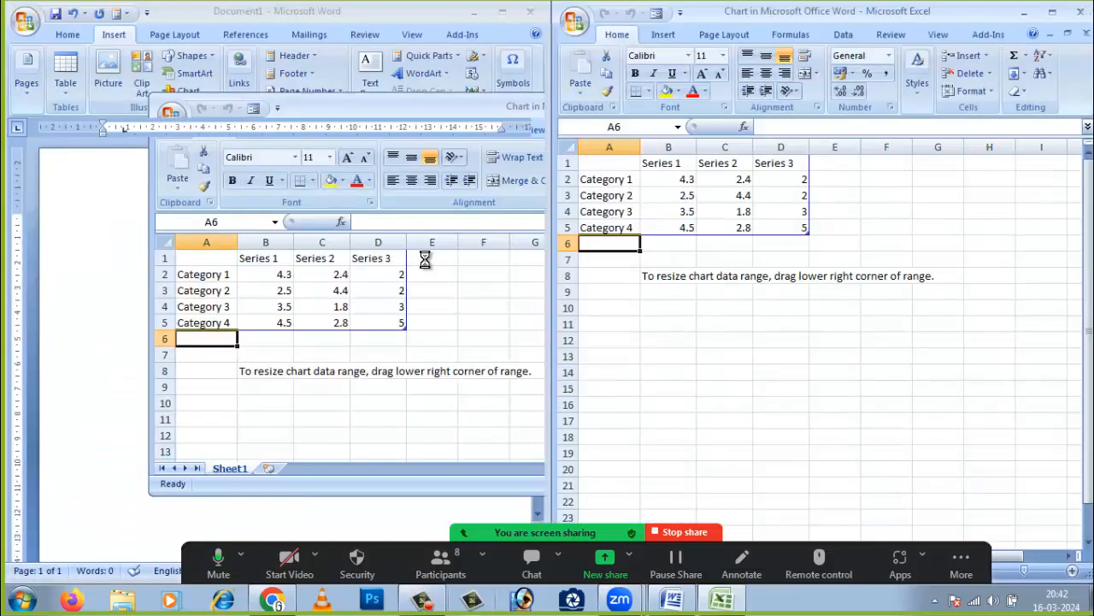
- Activate the chart's Excel data sheet holding Series 1–3 for Categories 1–4
left_click(674, 354)
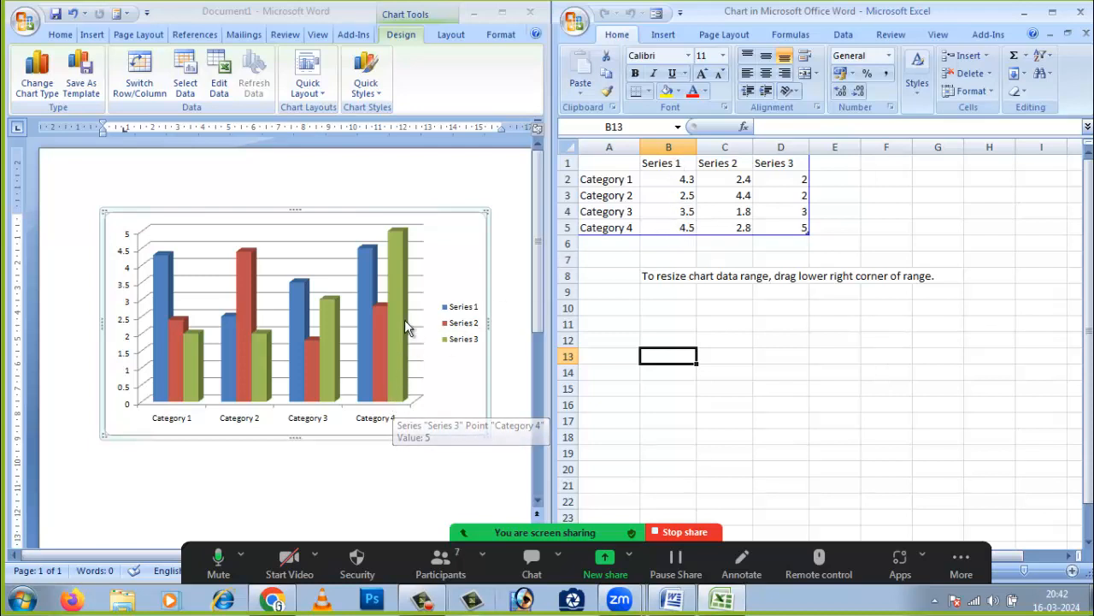
mouse_move(397, 235)
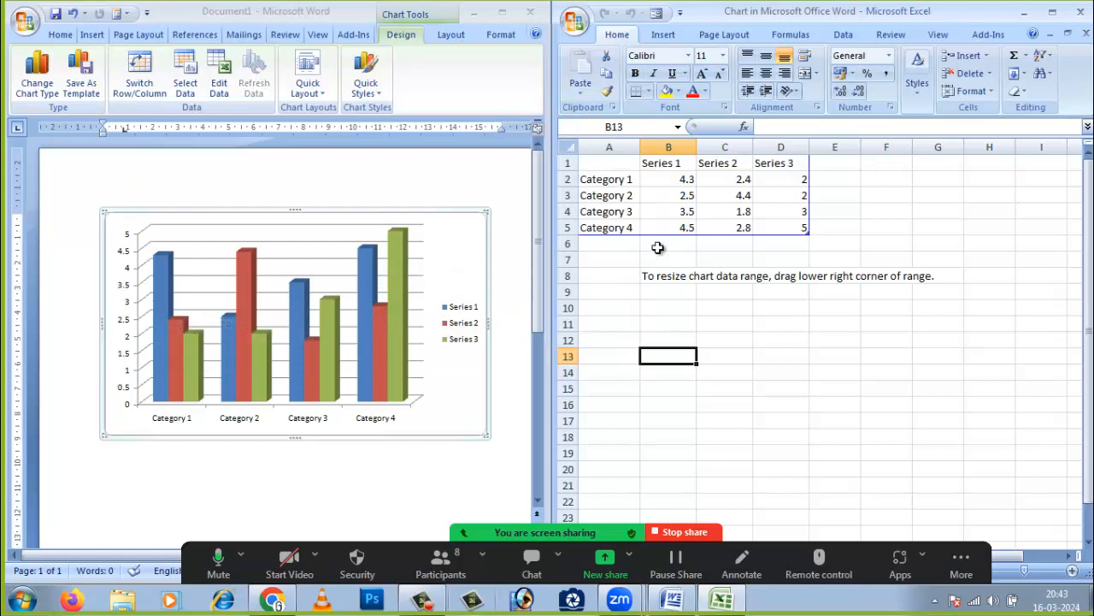
- Change Category 4's Series 1 value in cell B5 to 1.5
left_click(689, 202)
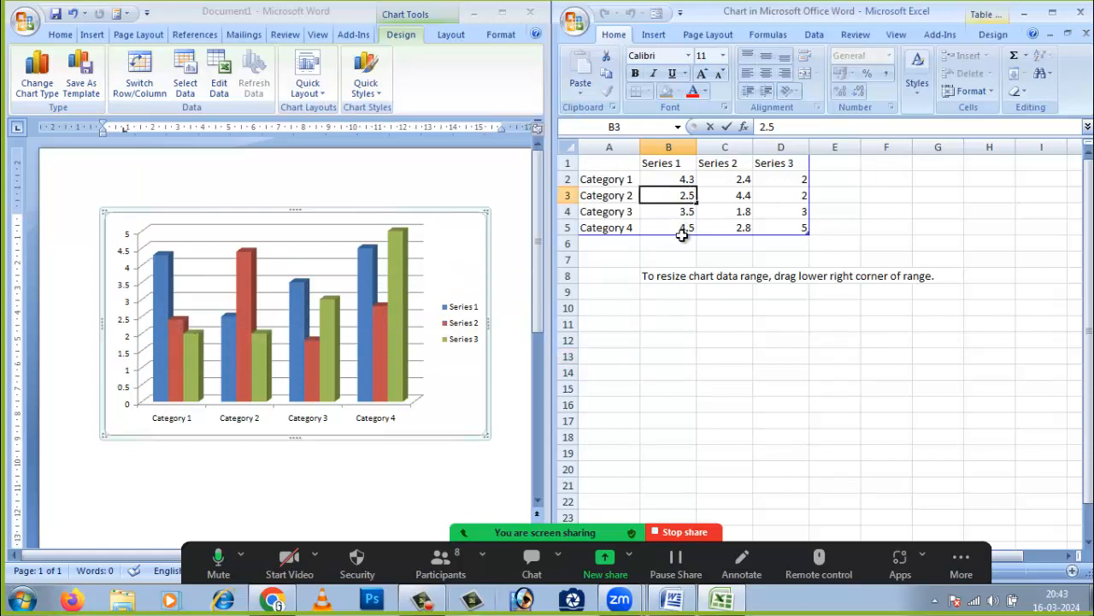
left_click(685, 225)
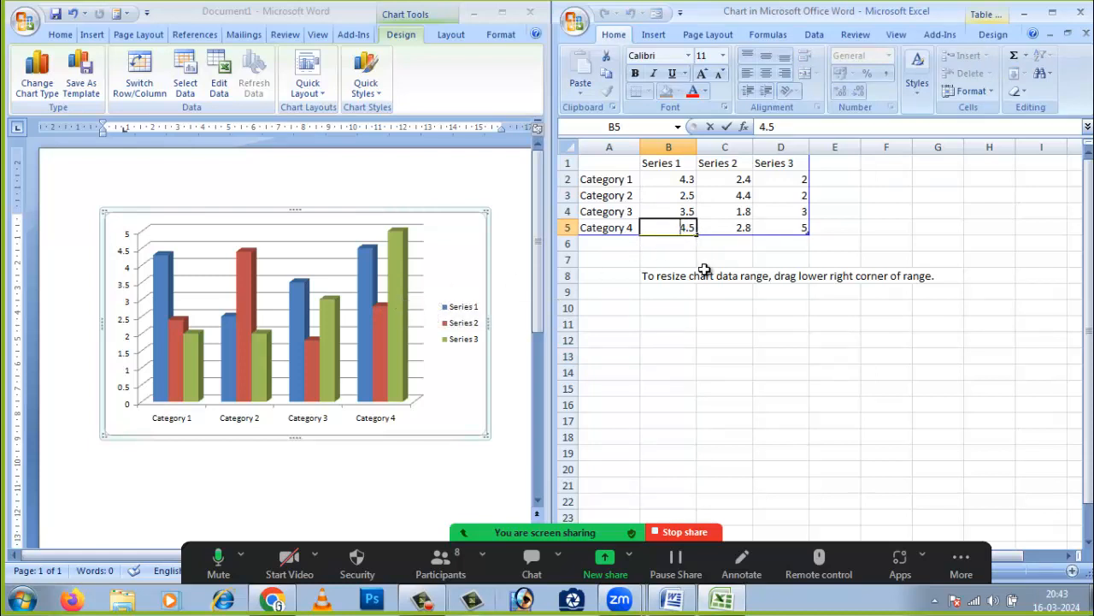
double_click(683, 228)
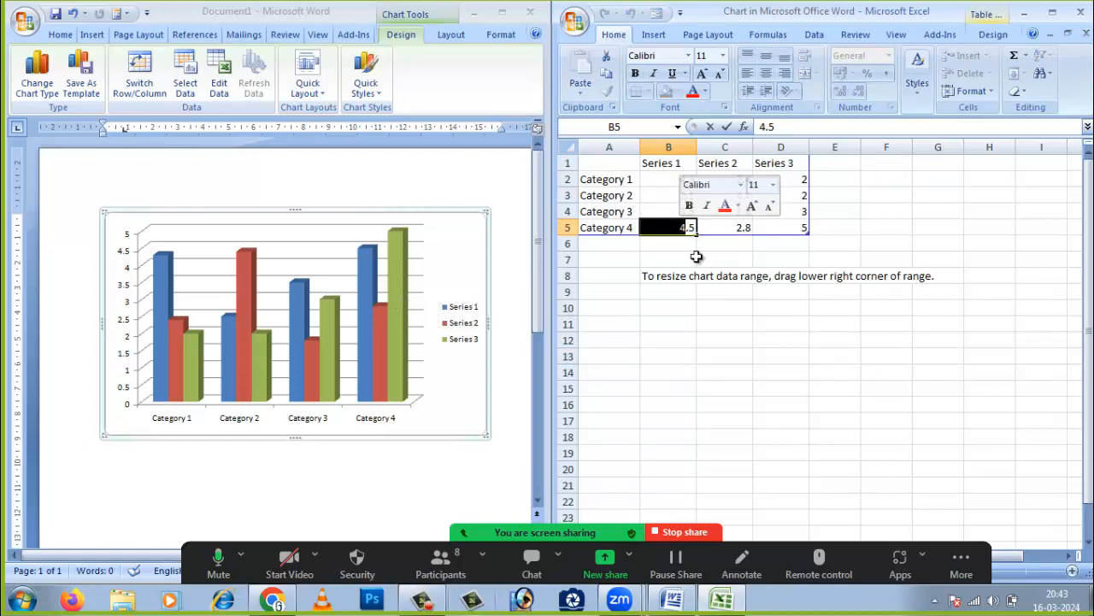
type("1")
left_click(704, 354)
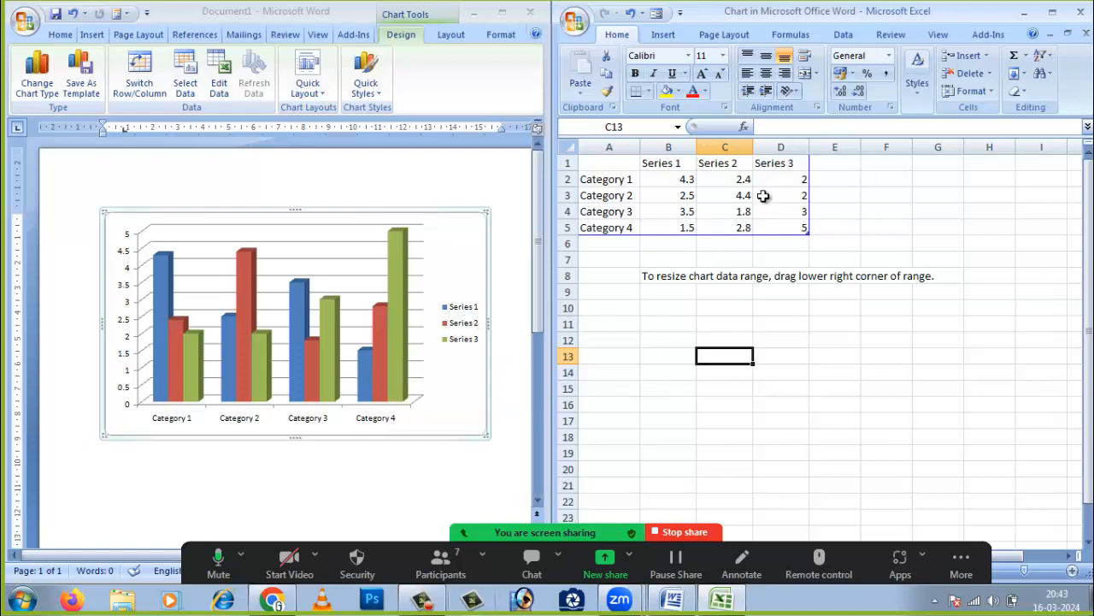
- Set Category 1's Series 2 value in cell C2 to 101, then trim it to 1
double_click(740, 178)
left_click_drag(738, 178, 760, 177)
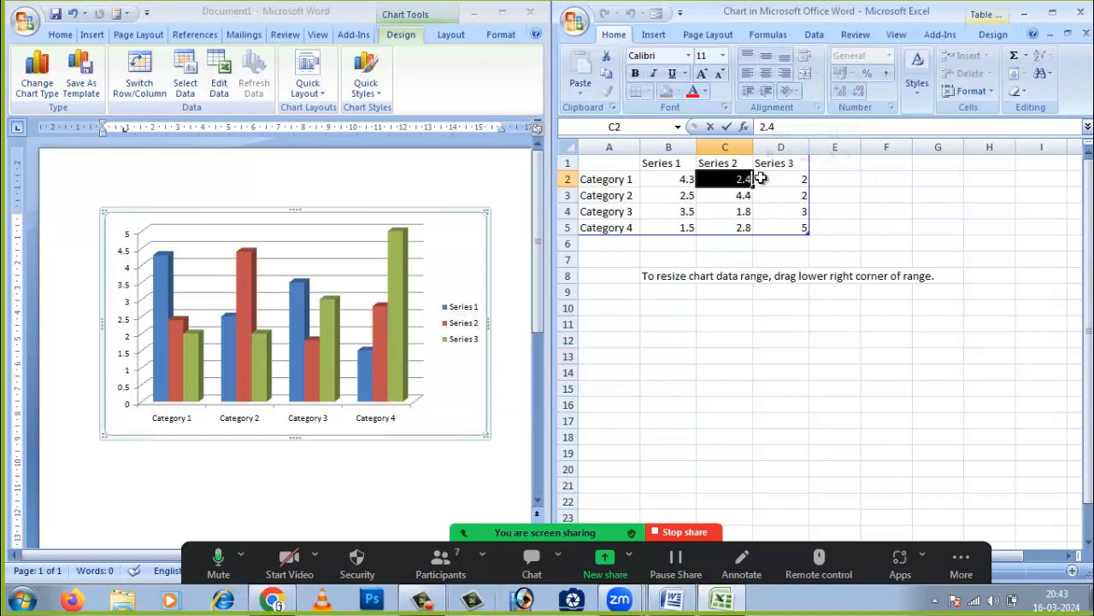
type("101")
left_click(744, 369)
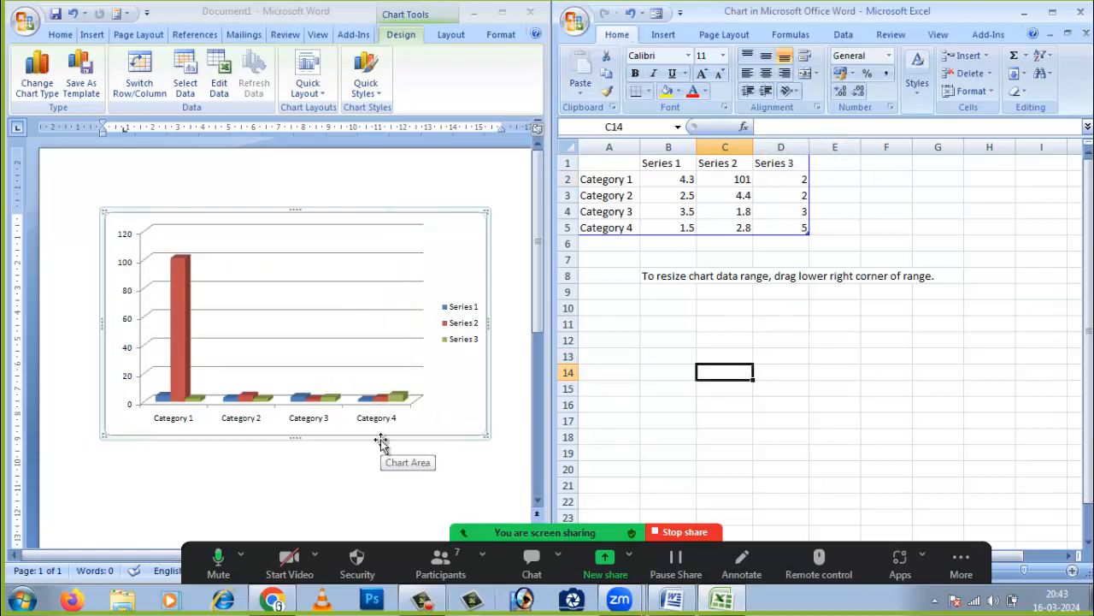
double_click(743, 179)
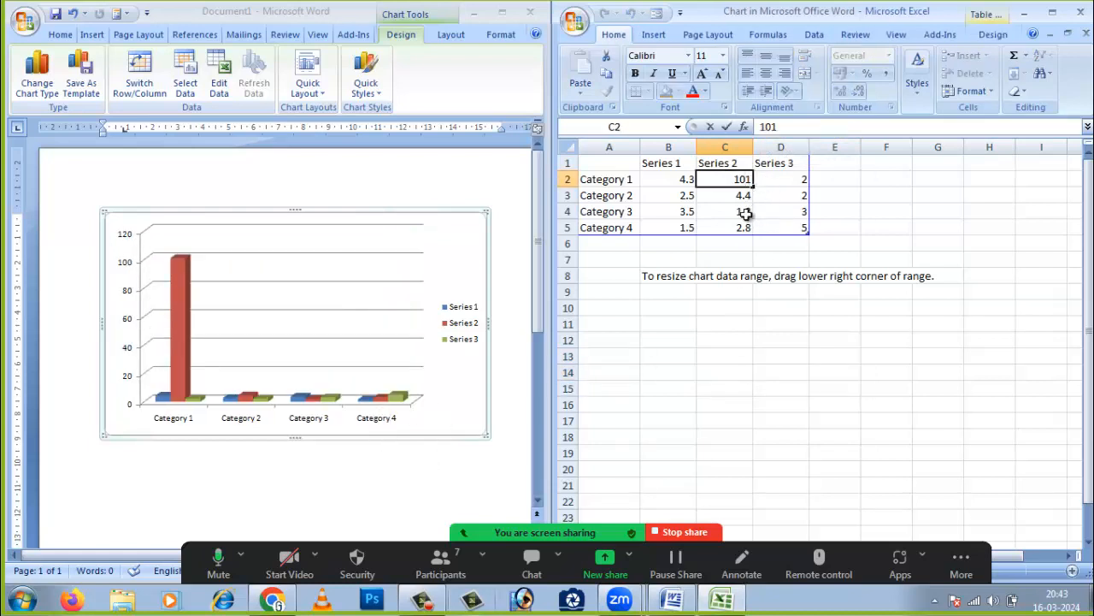
key("BackSpace")
key("BackSpace")
left_click(724, 377)
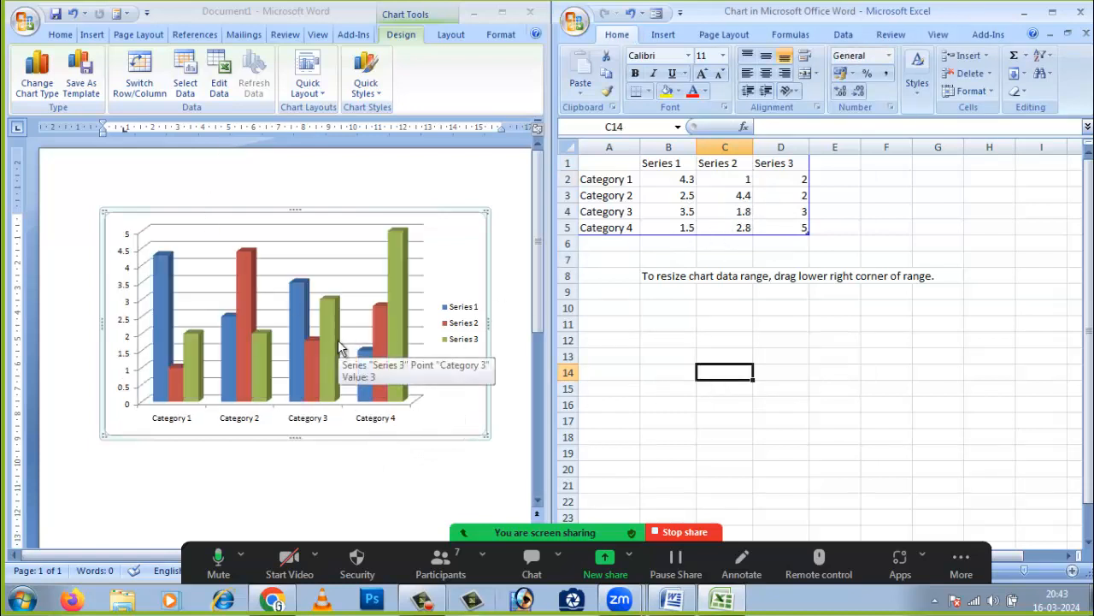
left_click(796, 367)
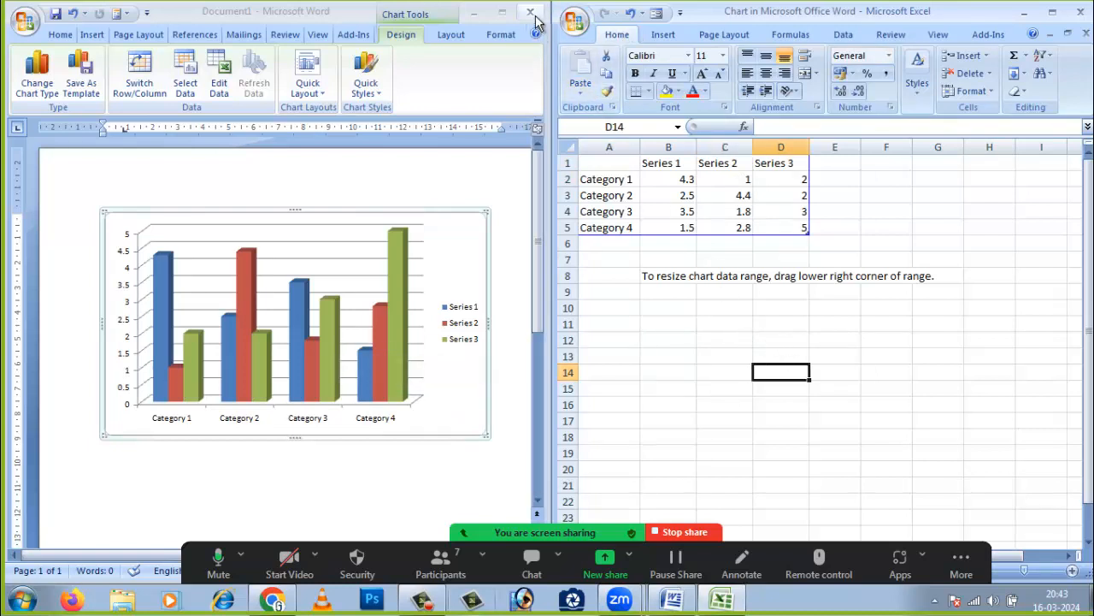
- Close the data sheet, then select the whole 3-D column chart and delete it
left_click(1087, 35)
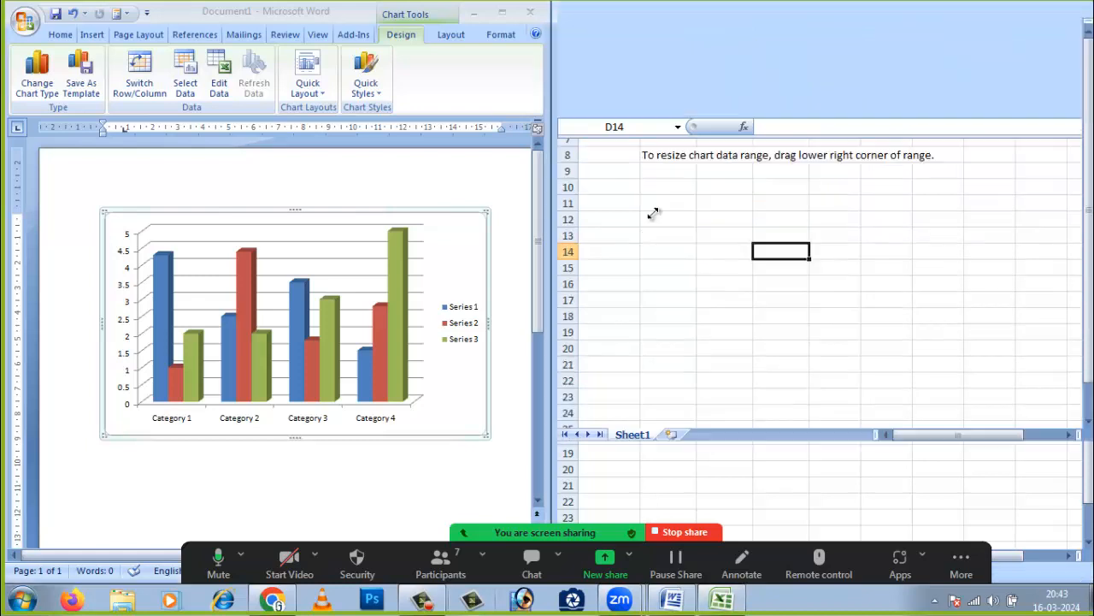
left_click(654, 274)
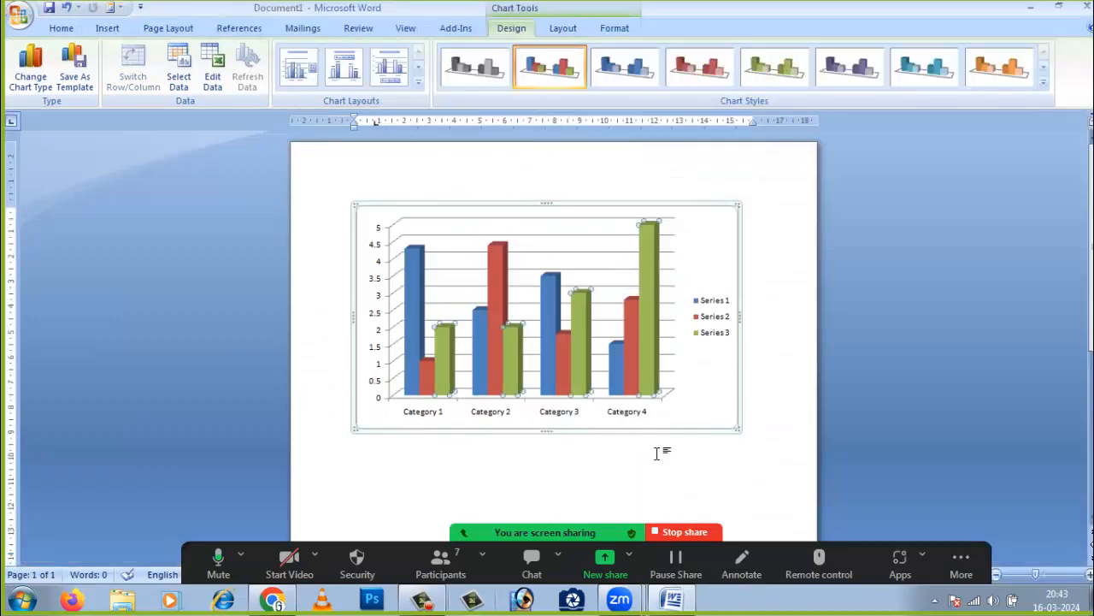
left_click(642, 282)
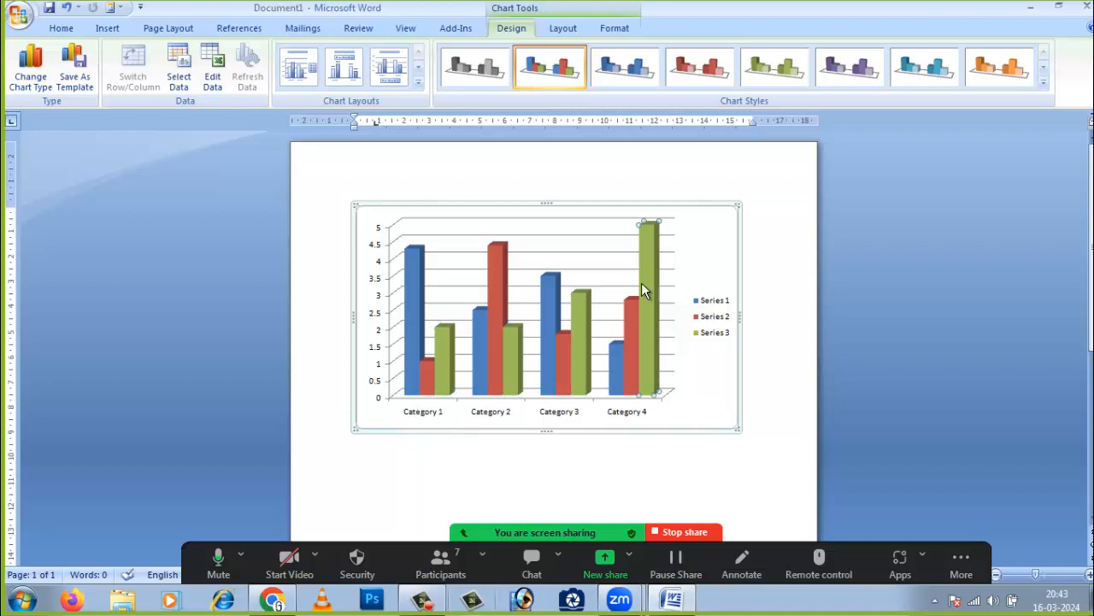
left_click(376, 203)
key("Delete")
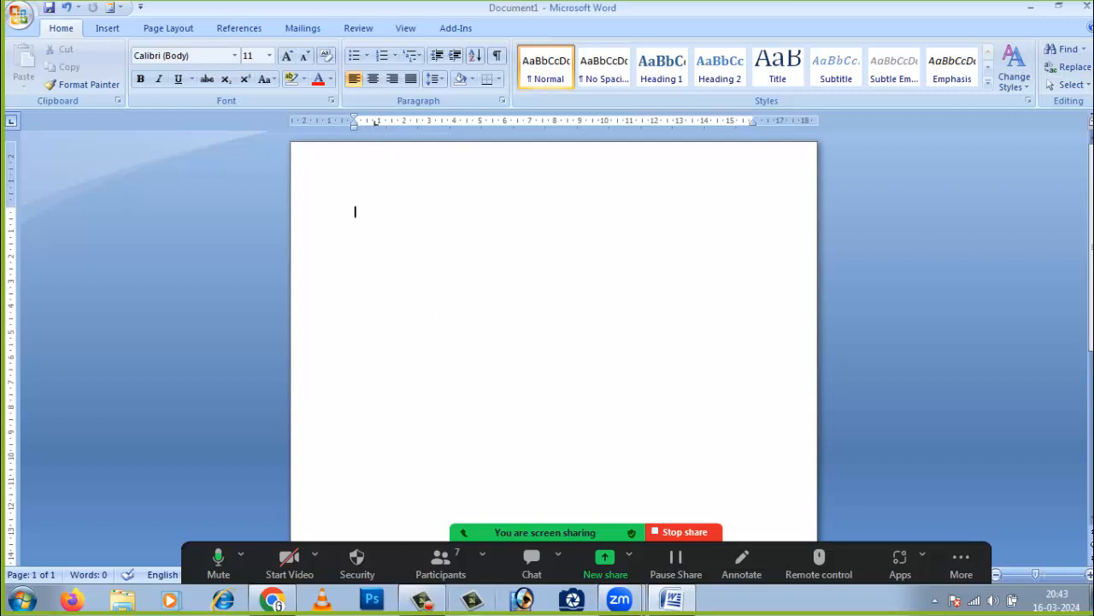
left_click(109, 29)
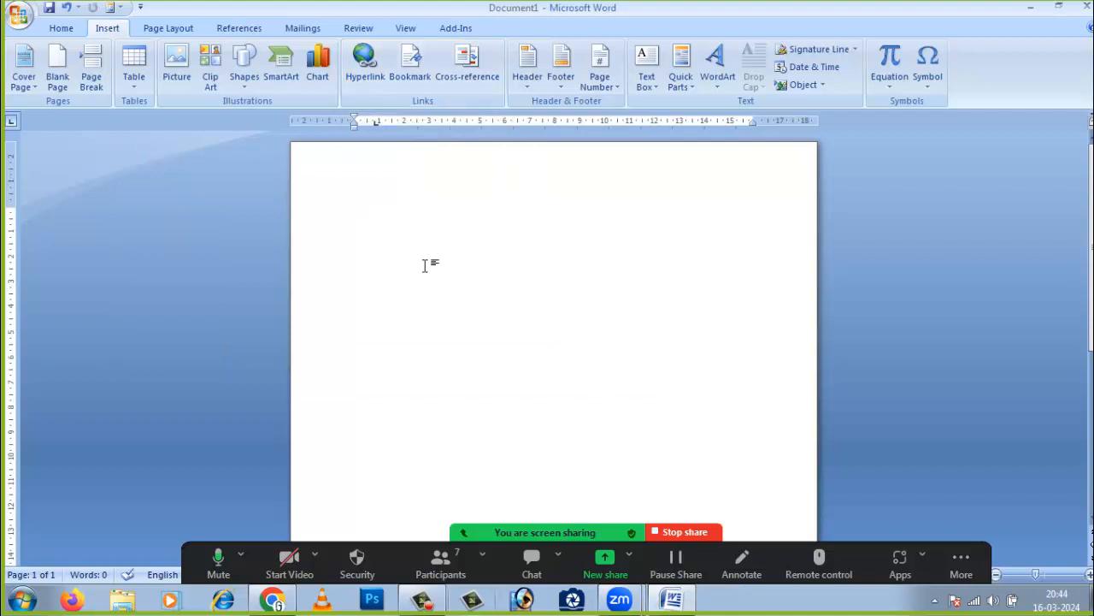
- Generate sample paragraphs with =rand() and add an empty line after the first paragraph
type("=rand")
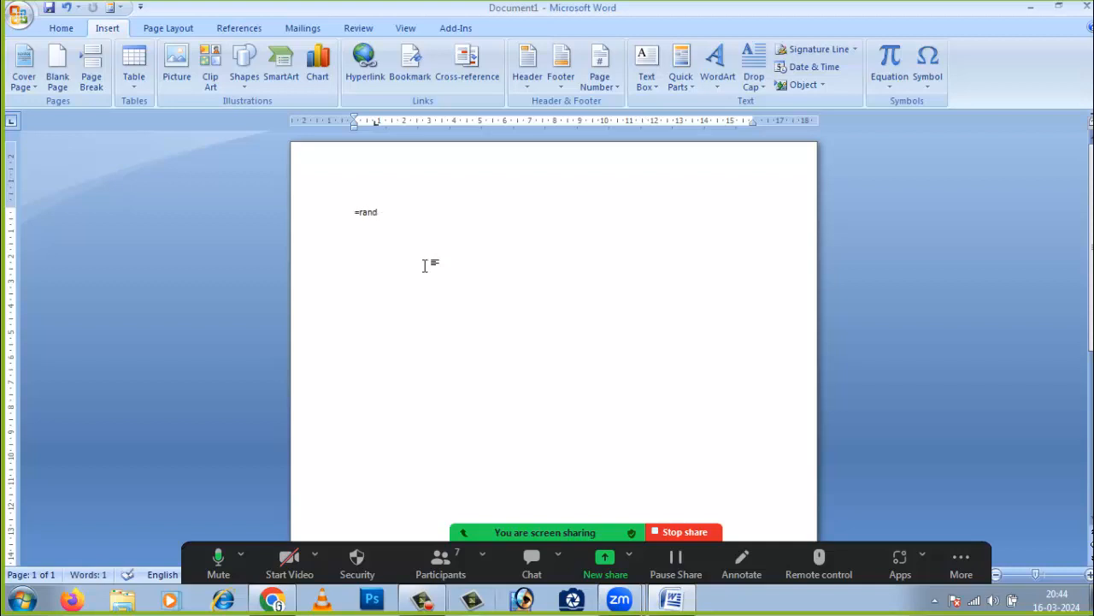
type("()")
key("Return")
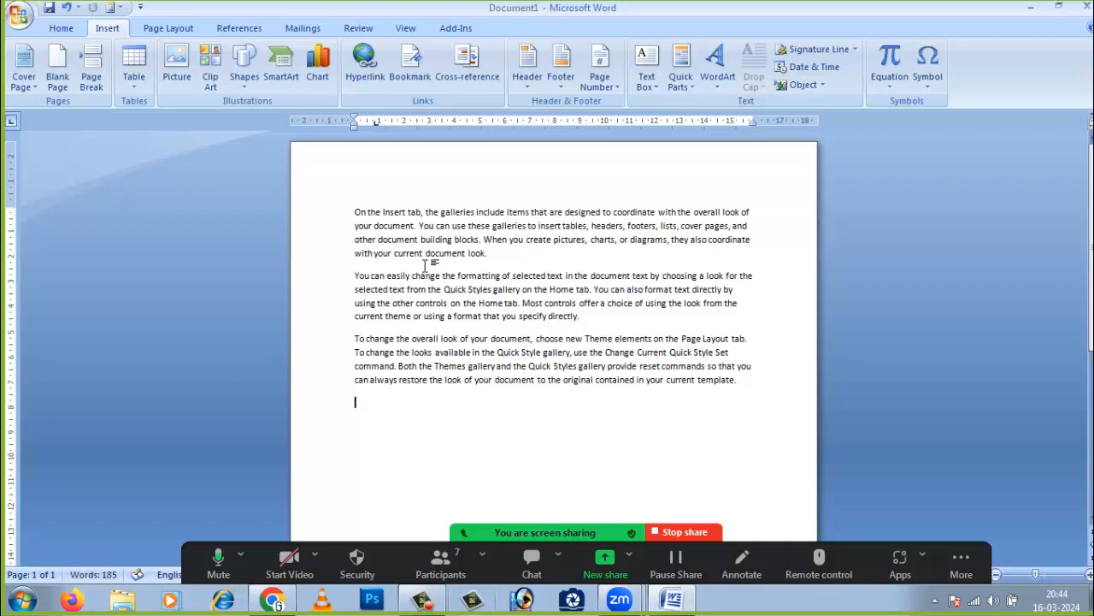
left_click_drag(1035, 575, 1043, 580)
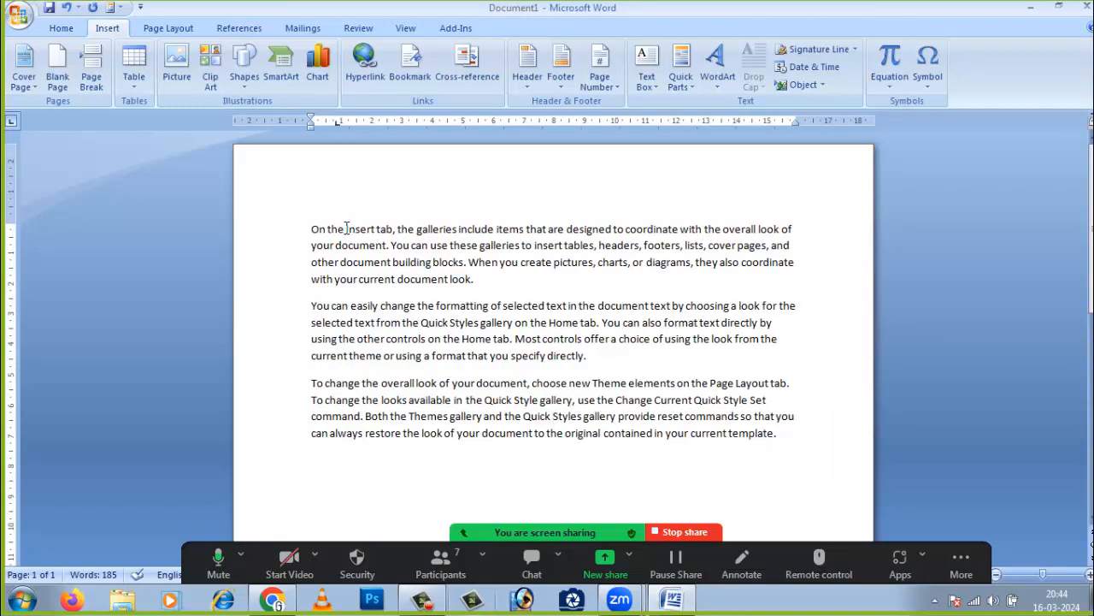
left_click_drag(346, 229, 391, 229)
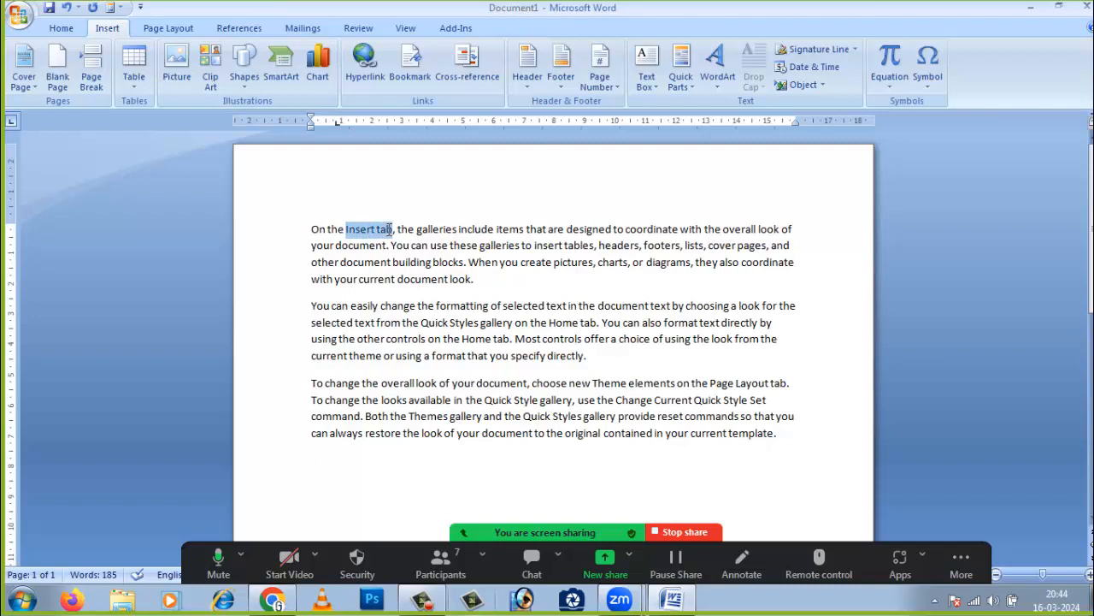
left_click(348, 291)
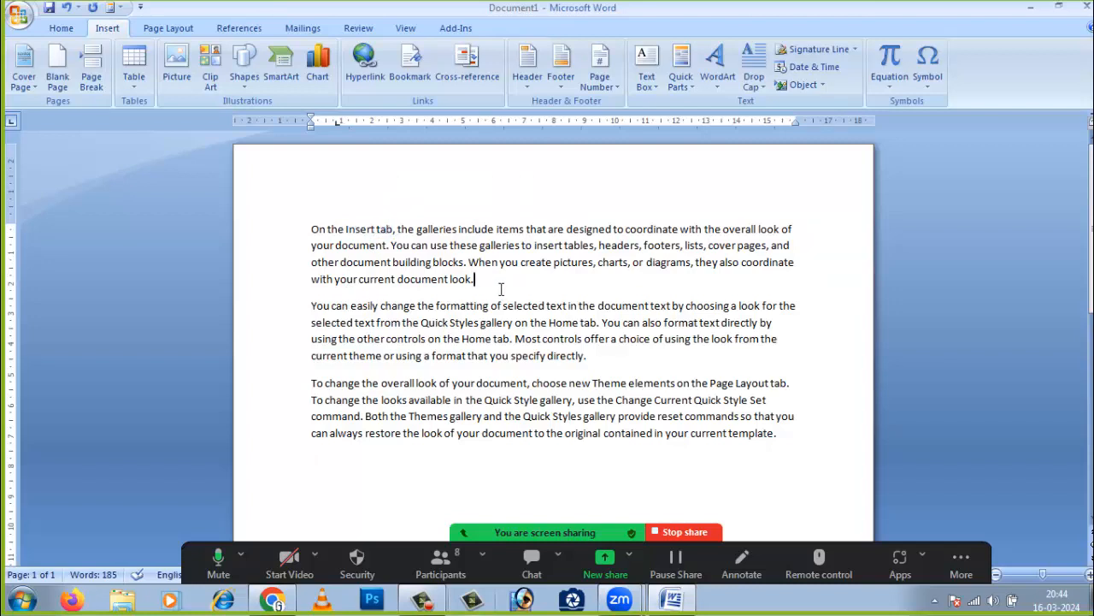
key("Return")
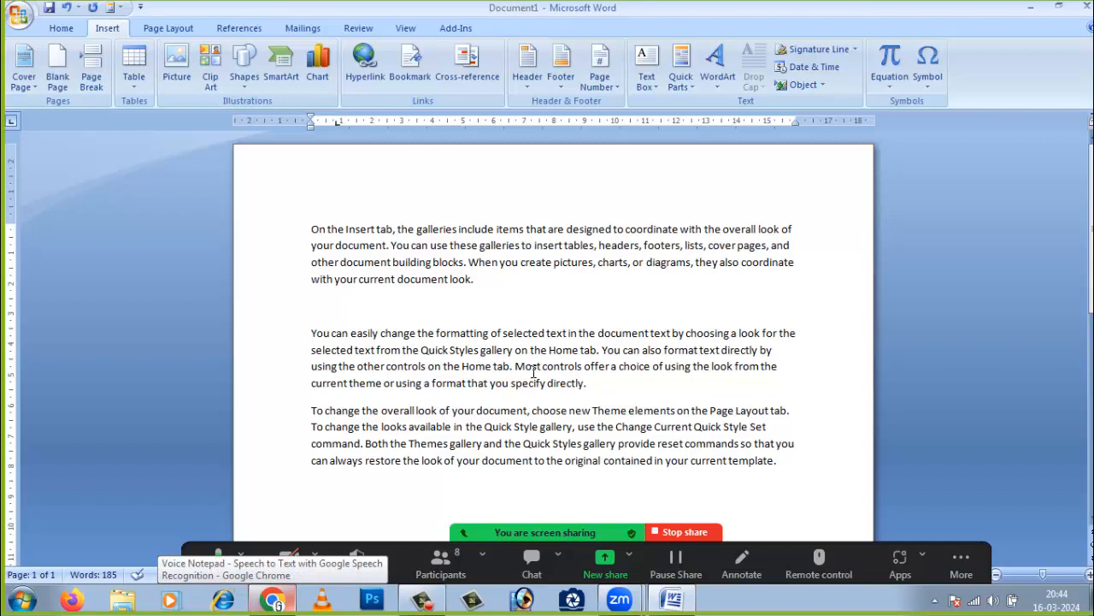
- Link Guru9x to the top of this document, with a ScreenTip and the default target frame
left_click(372, 73)
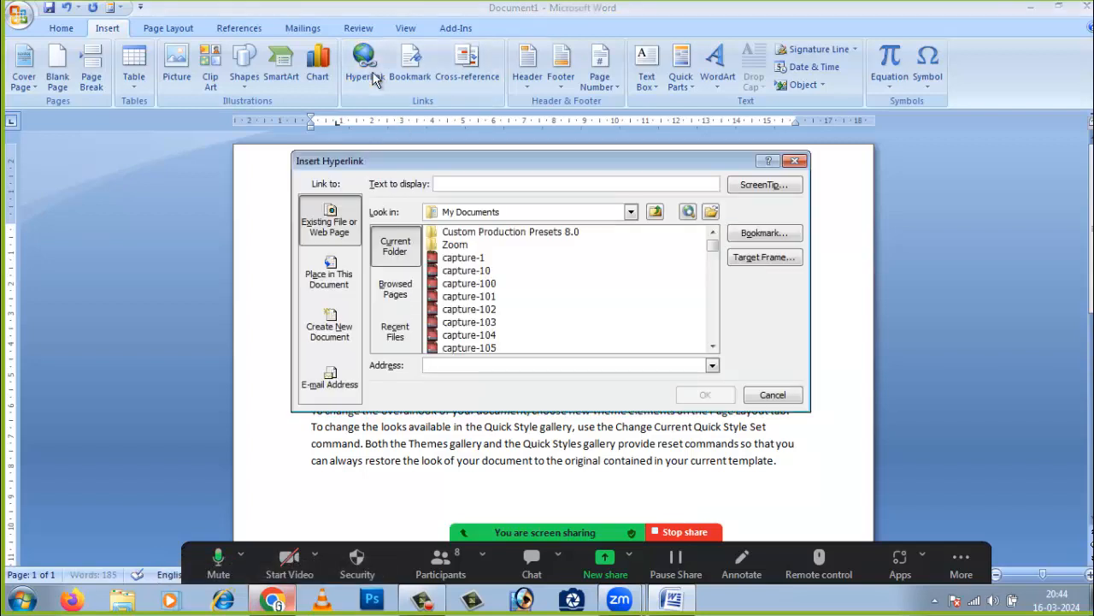
left_click_drag(448, 151, 421, 150)
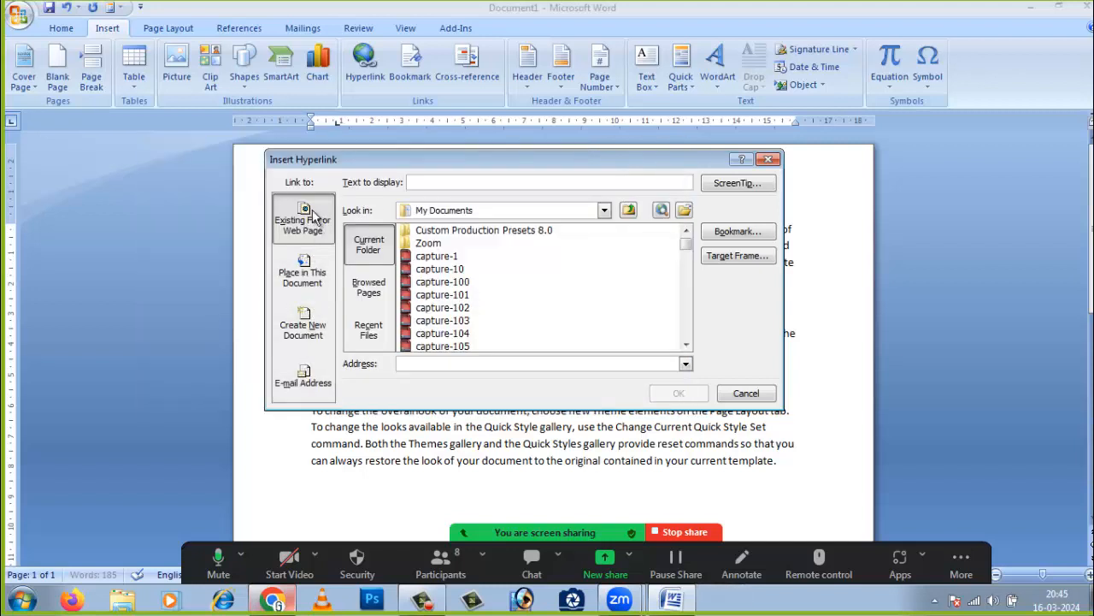
left_click(309, 288)
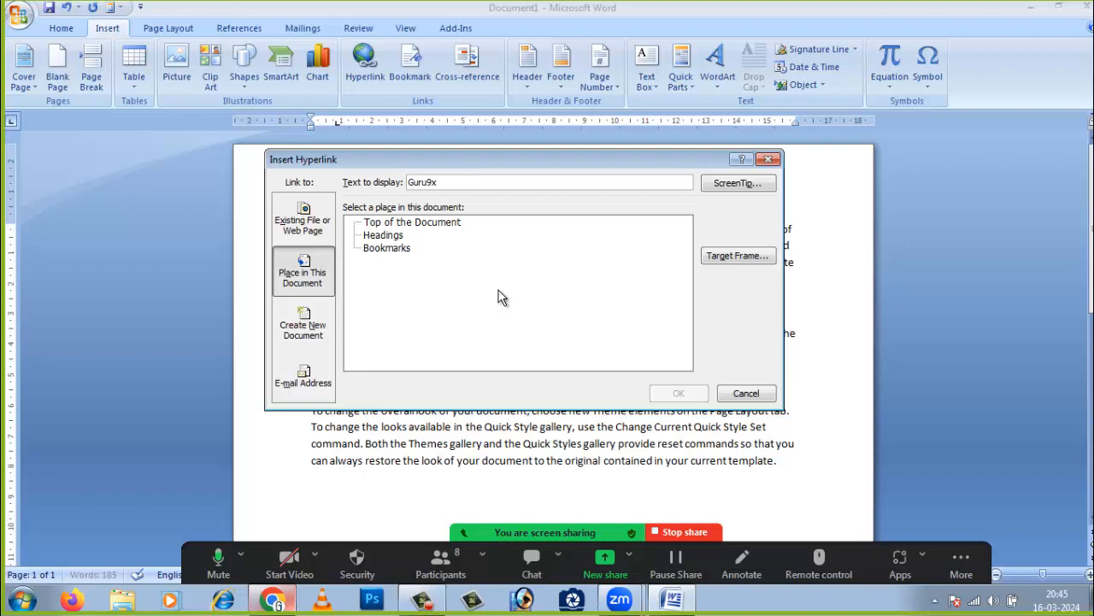
left_click(730, 183)
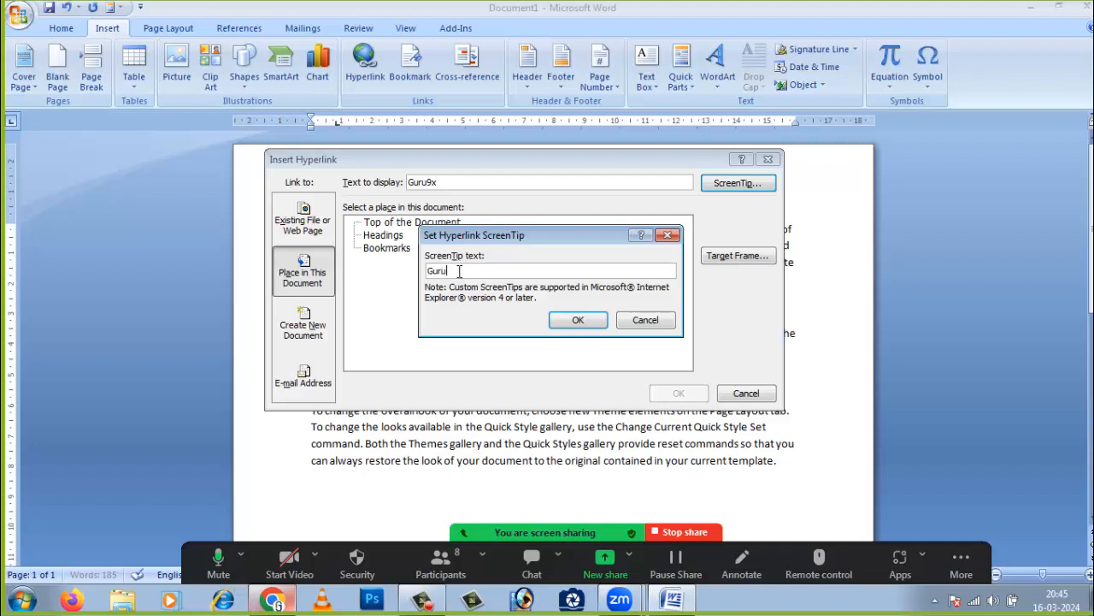
left_click(571, 323)
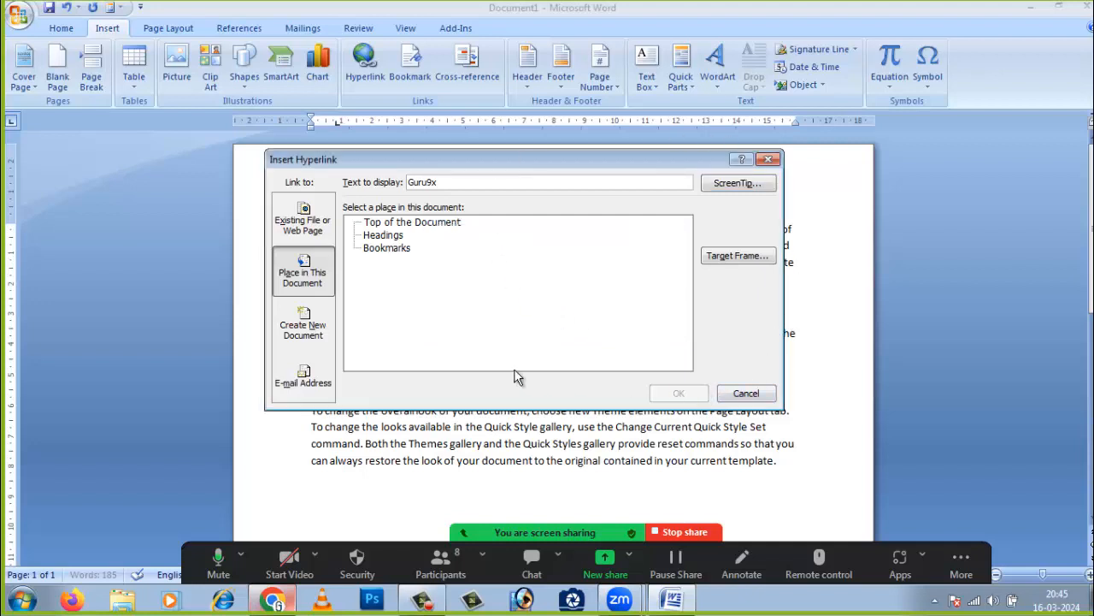
left_click(401, 222)
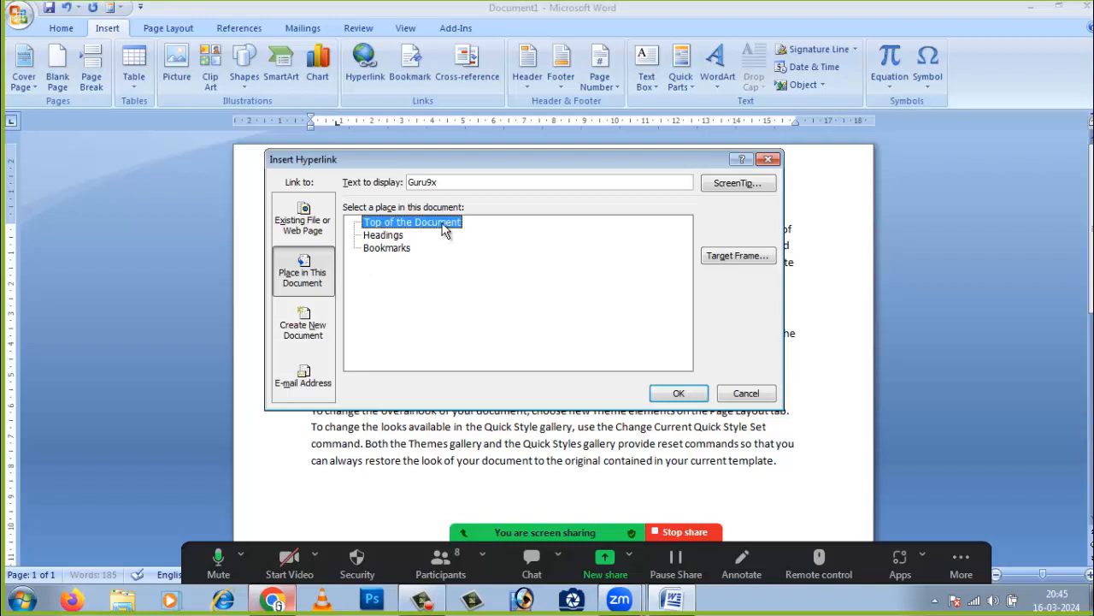
left_click(739, 256)
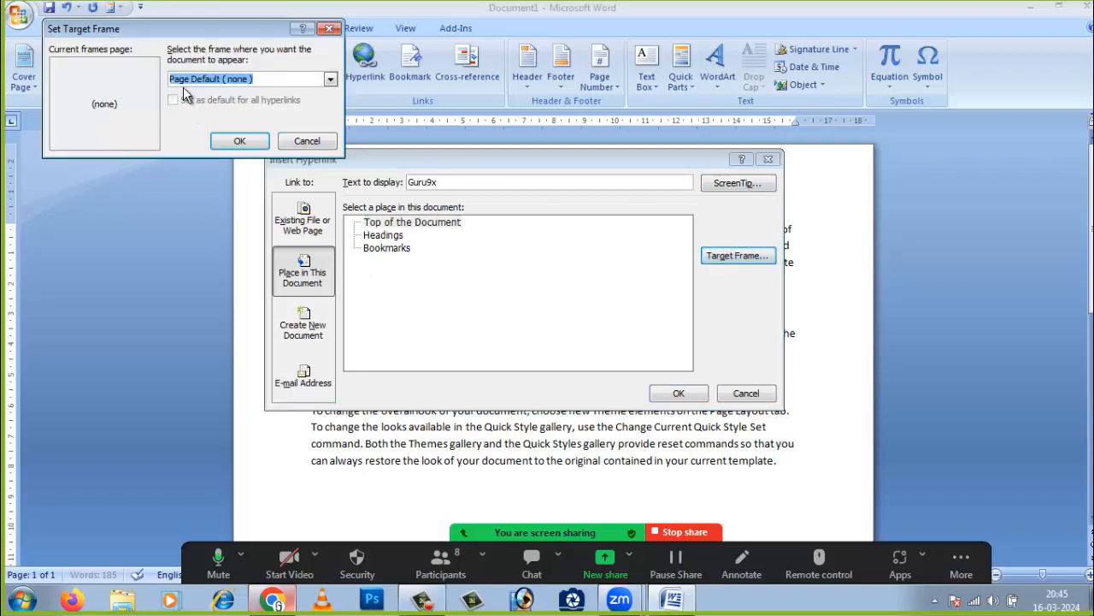
left_click(240, 140)
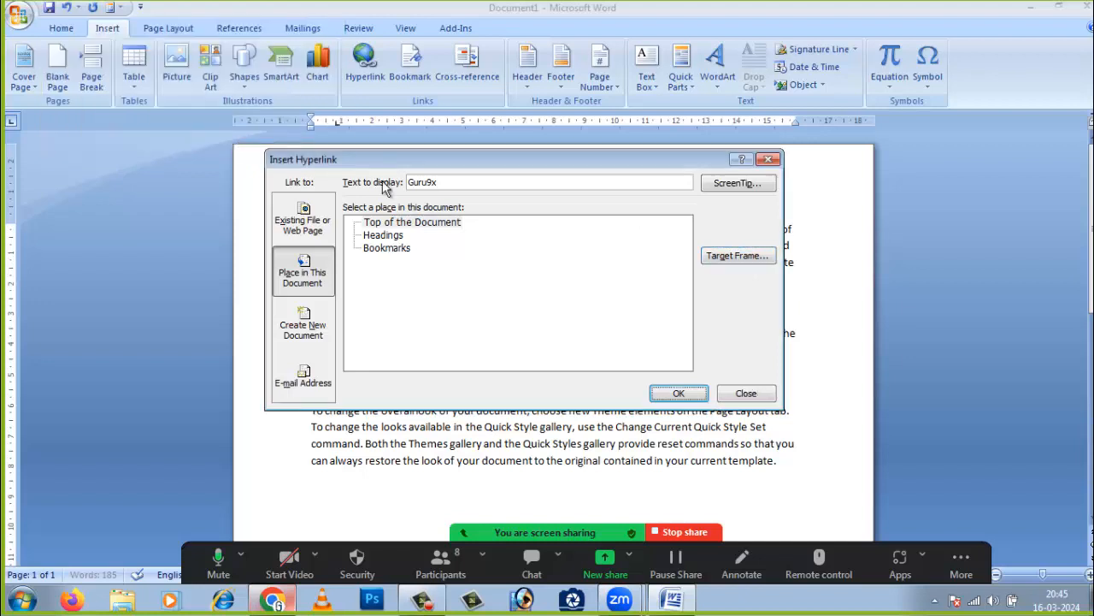
left_click(678, 394)
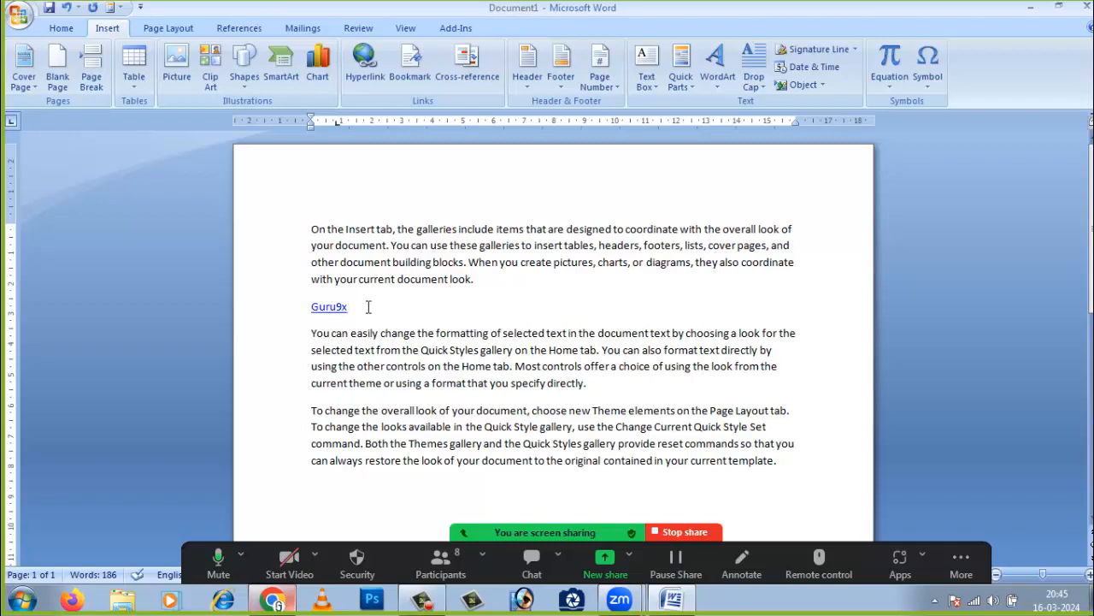
- Delete the Guru9x hyperlink, retype Guru9x as plain text and select it for linking
key("BackSpace")
key("BackSpace")
key("BackSpace")
key("BackSpace")
key("BackSpace")
key("BackSpace")
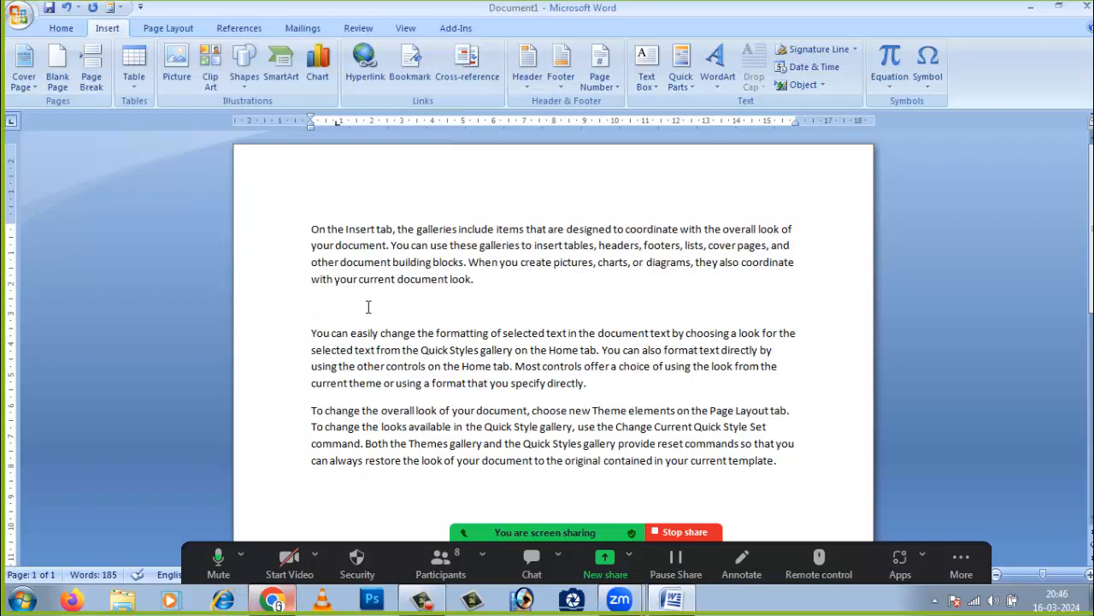
type("Guru9")
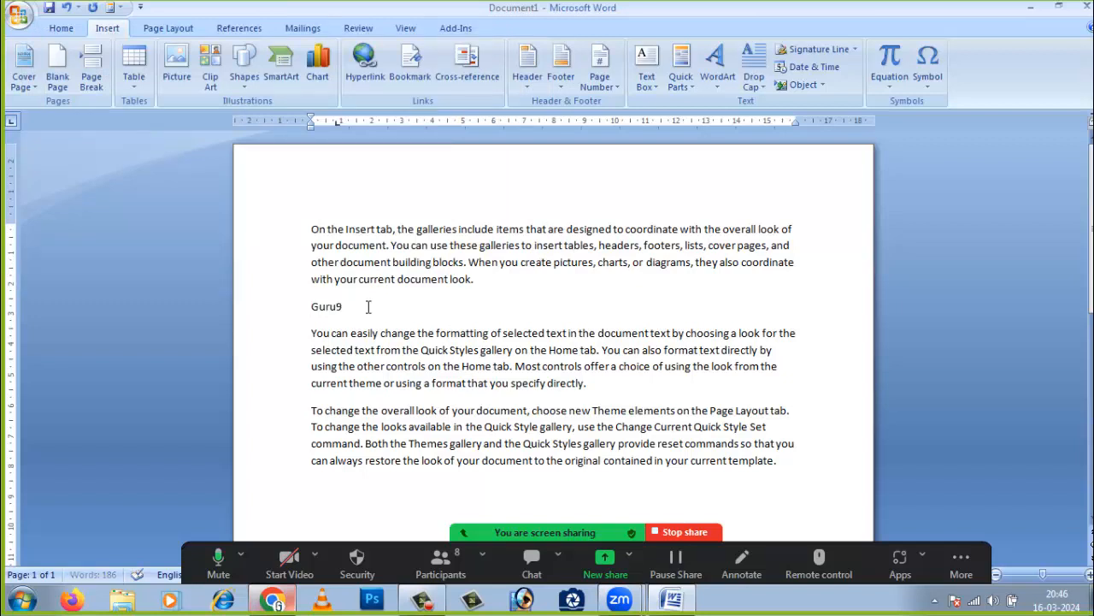
type("x")
left_click(256, 295)
left_click(310, 326)
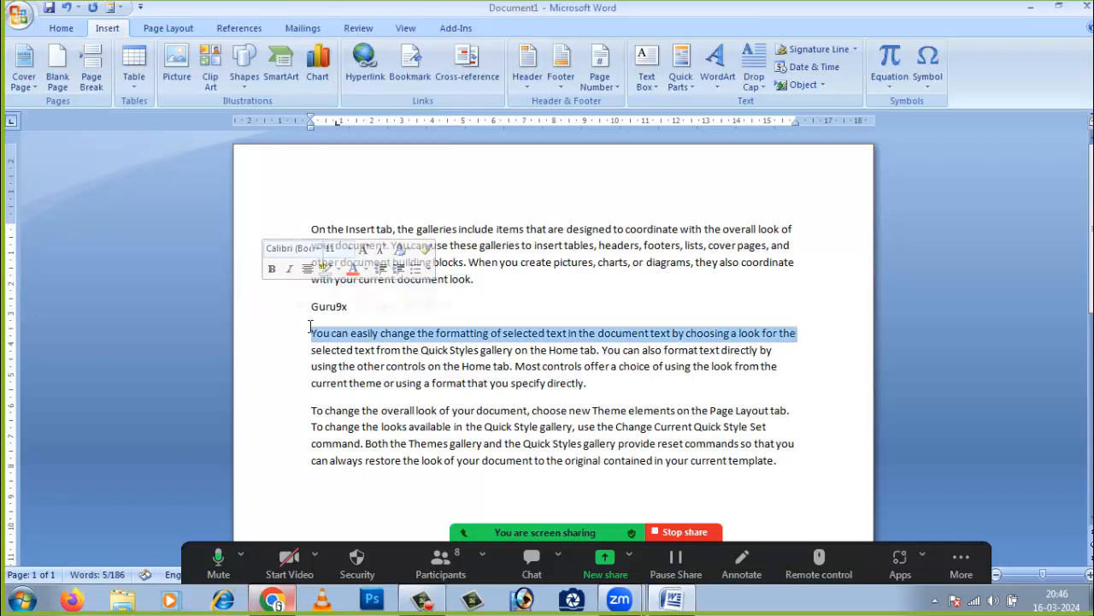
left_click(308, 306)
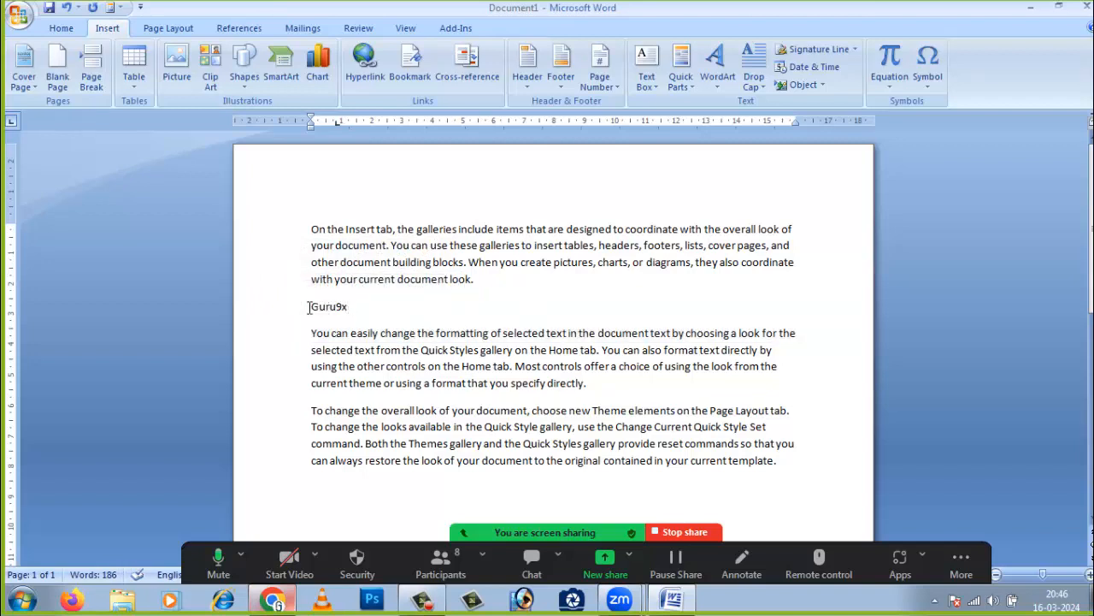
left_click_drag(308, 306, 373, 312)
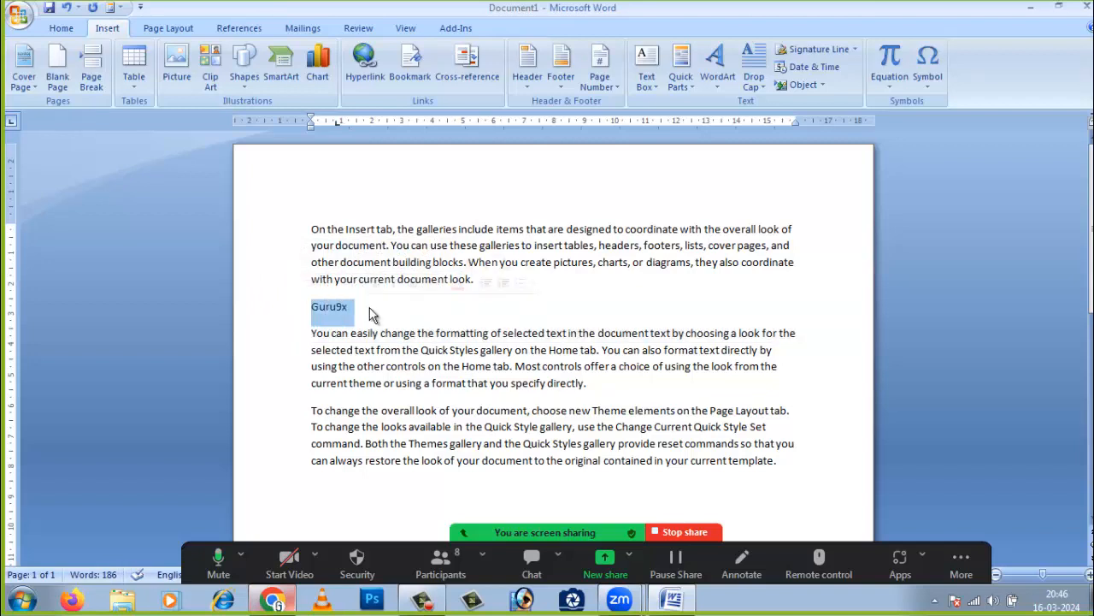
left_click(372, 80)
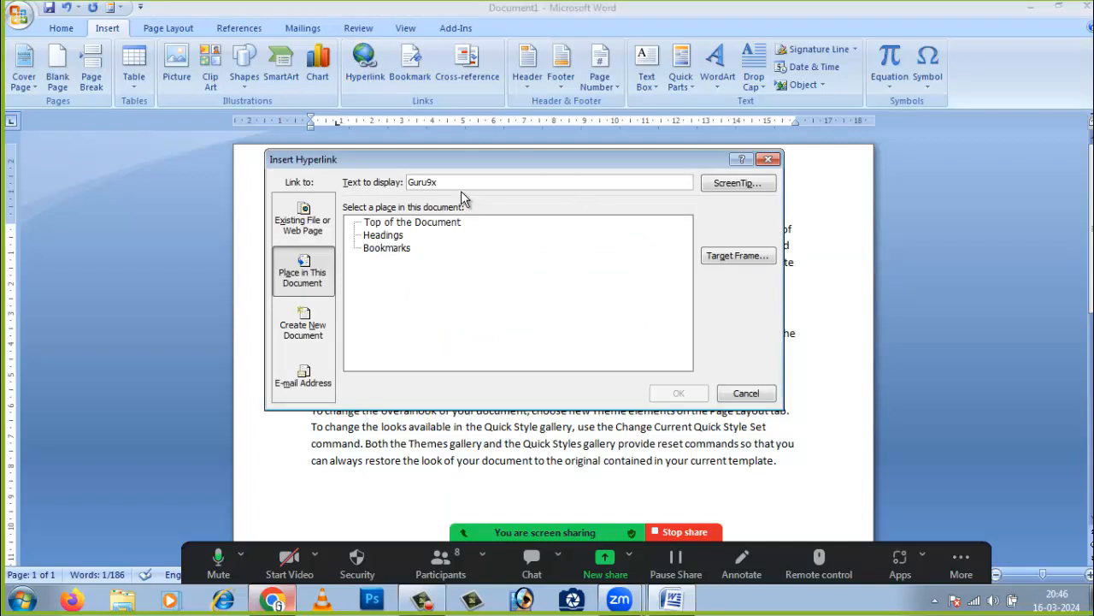
- Point the Guru9x link at a new document, choosing ZOOM.docx on the Desktop
left_click(306, 330)
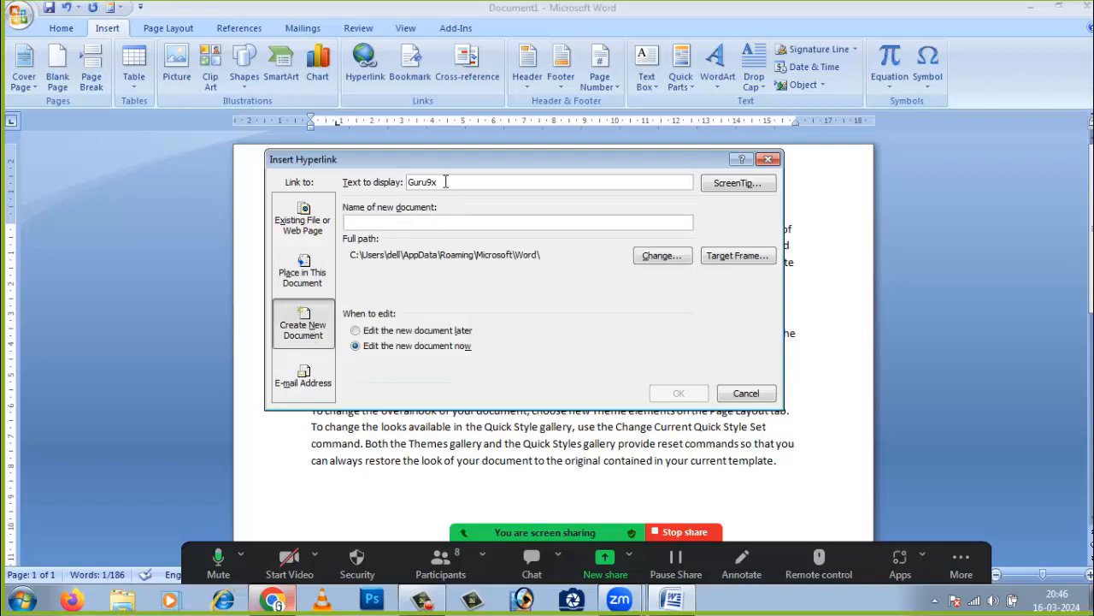
left_click_drag(424, 164, 476, 141)
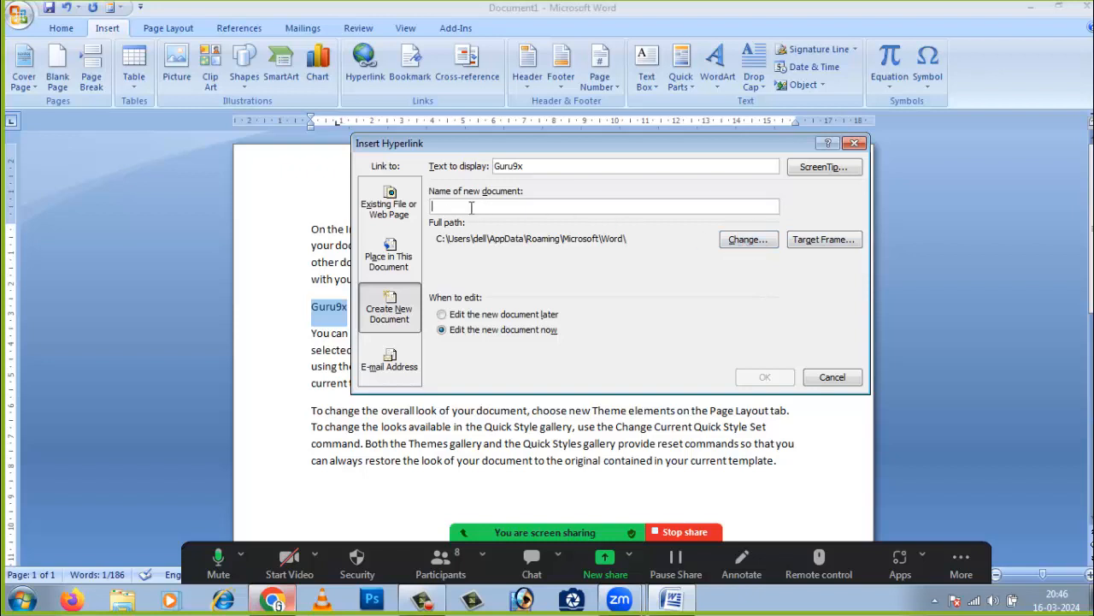
left_click(740, 241)
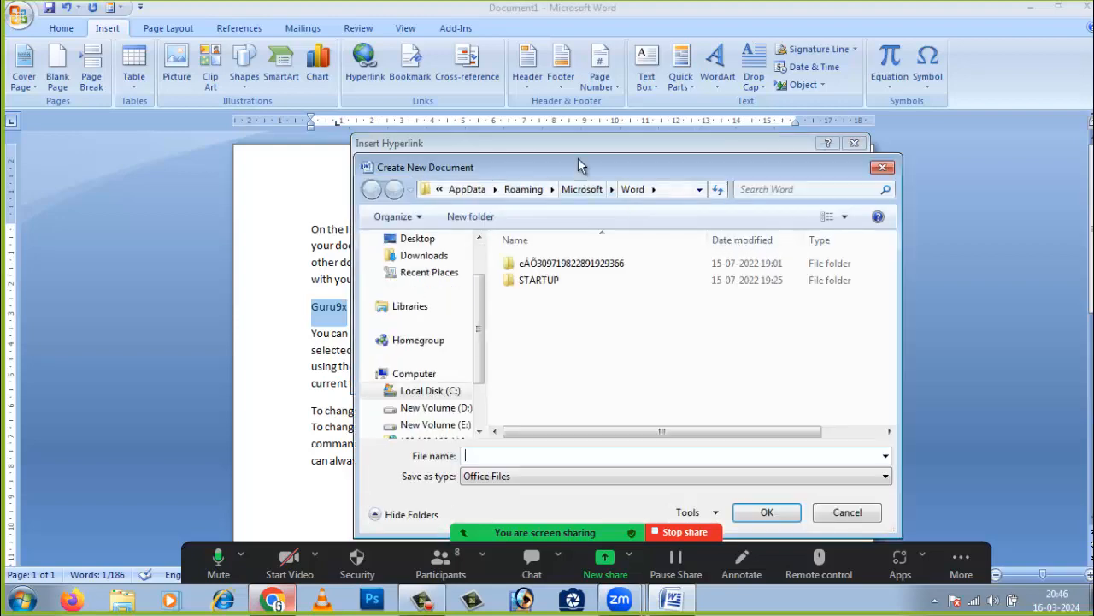
left_click(402, 190)
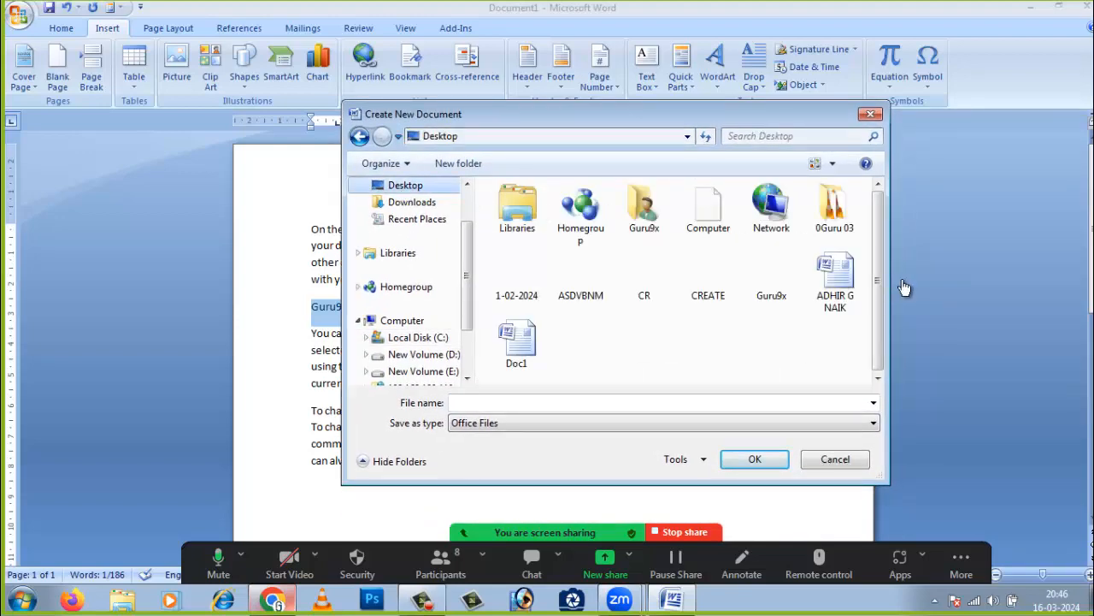
left_click_drag(878, 295, 881, 331)
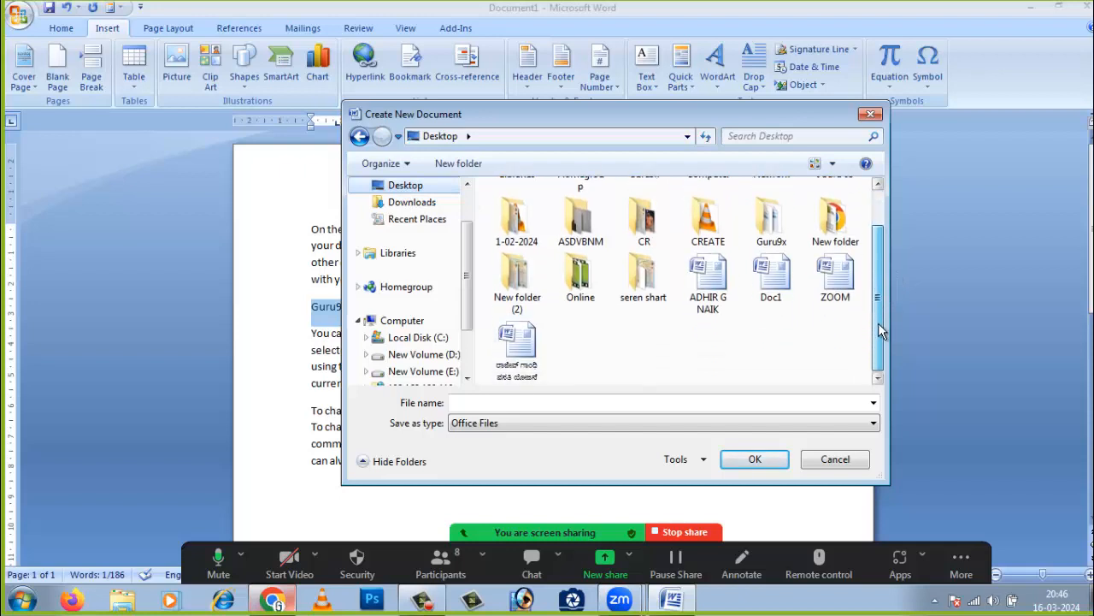
left_click(523, 346)
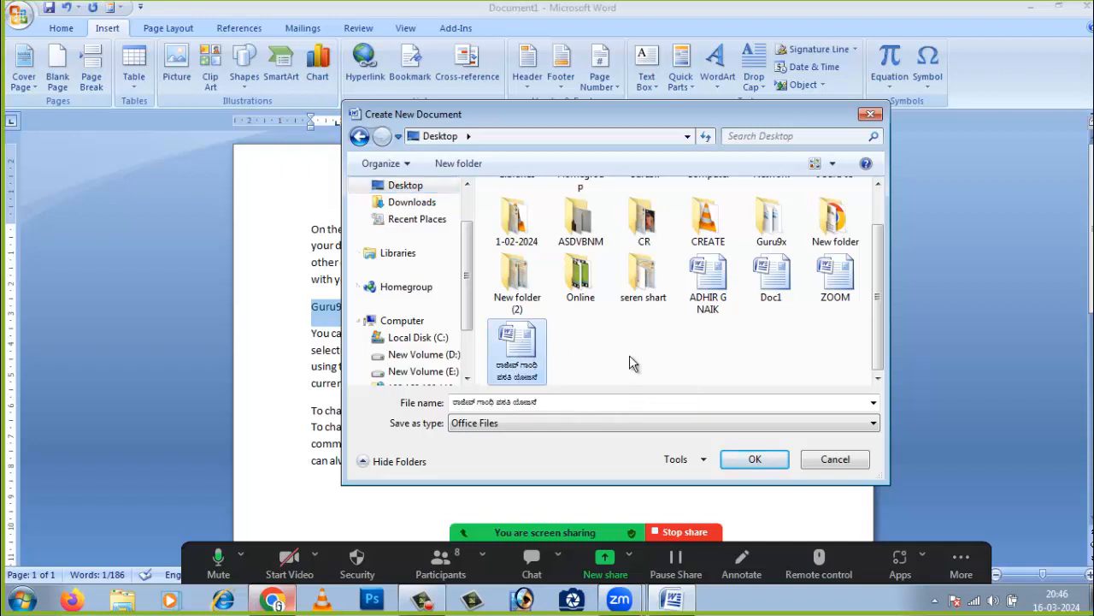
left_click(842, 281)
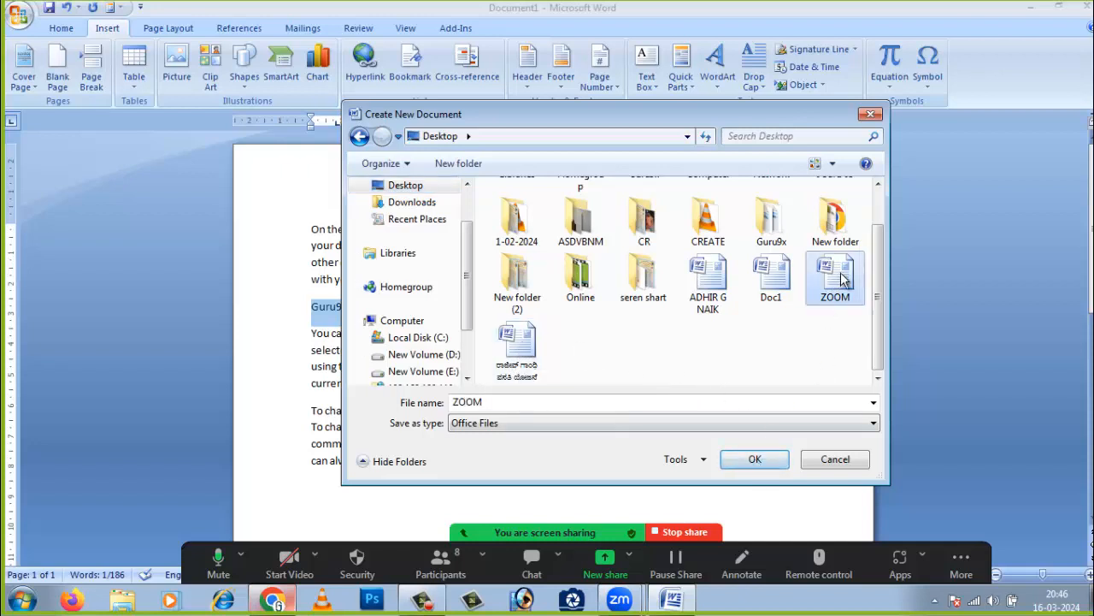
left_click(756, 459)
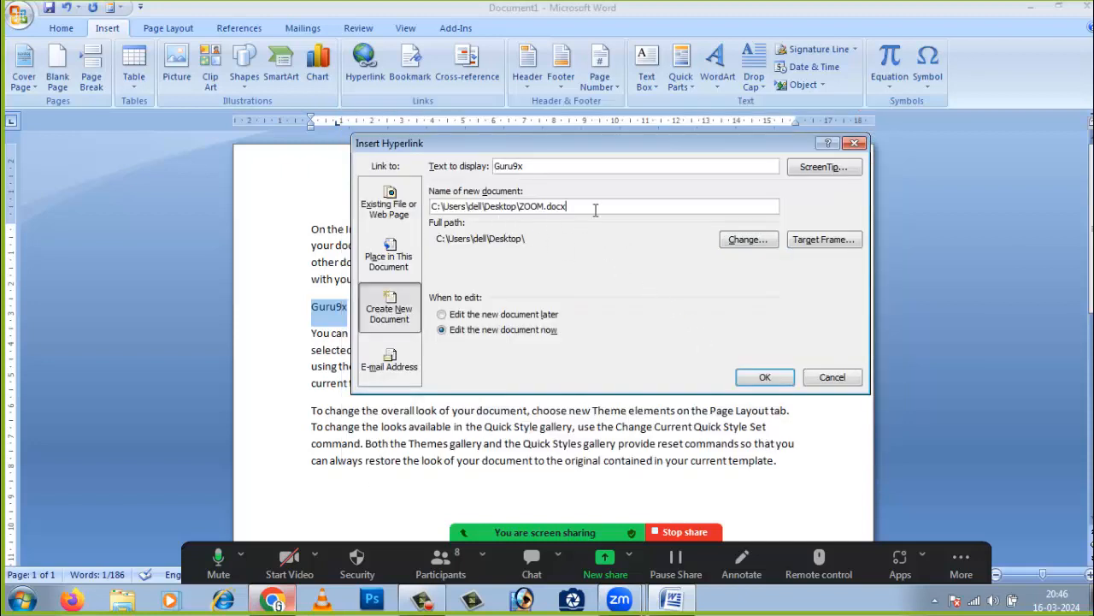
- Toggle the edit-later/edit-now option, leave Target Frame unchanged, and cancel the hyperlink
left_click(765, 378)
left_click_drag(505, 146, 550, 148)
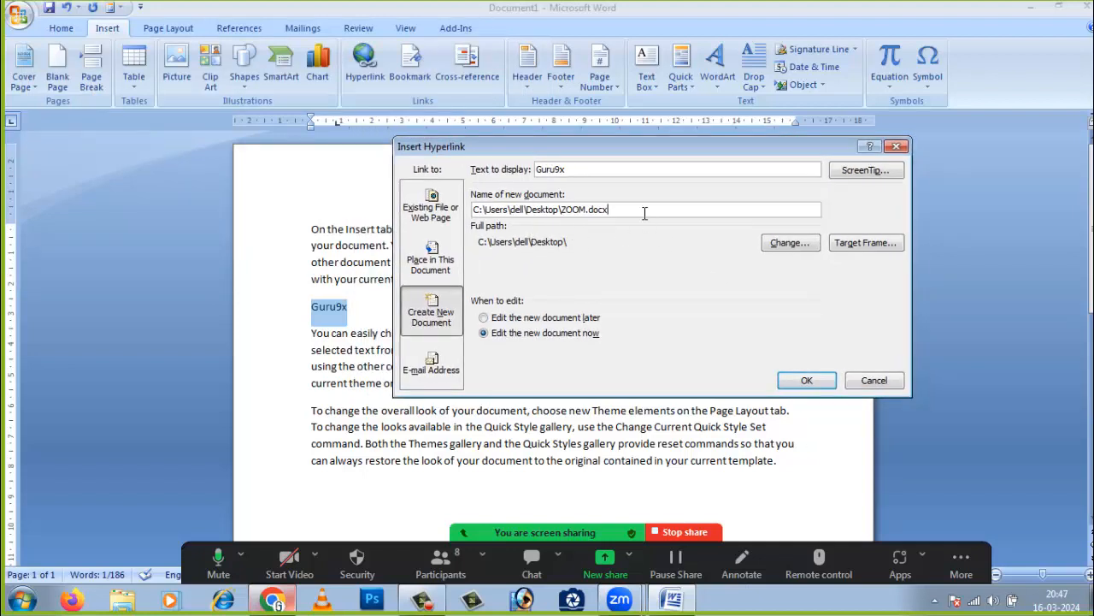
left_click(588, 320)
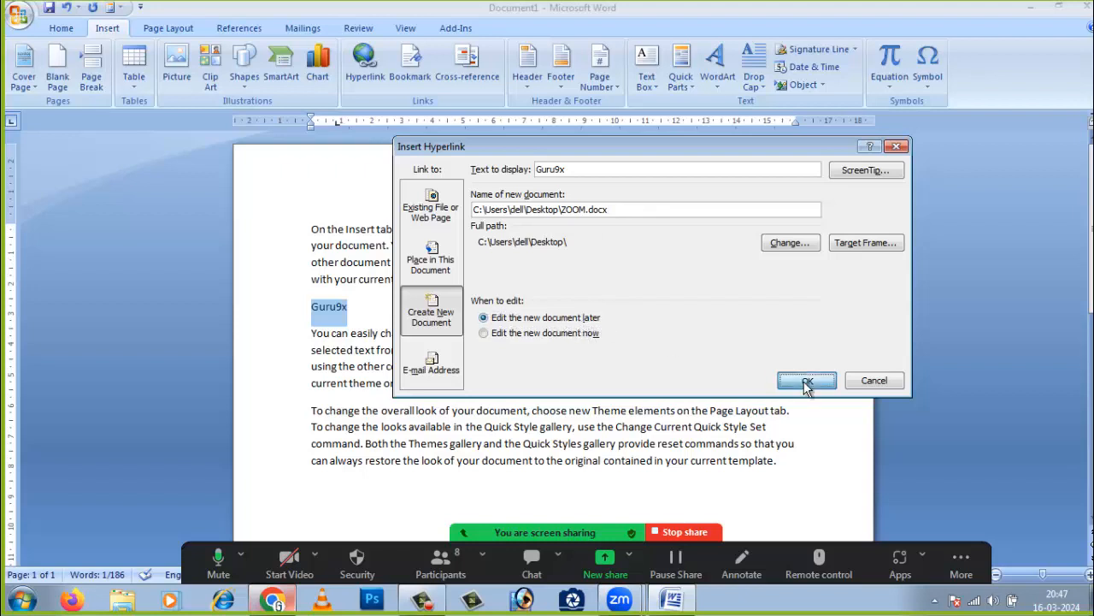
left_click(579, 335)
left_click(805, 383)
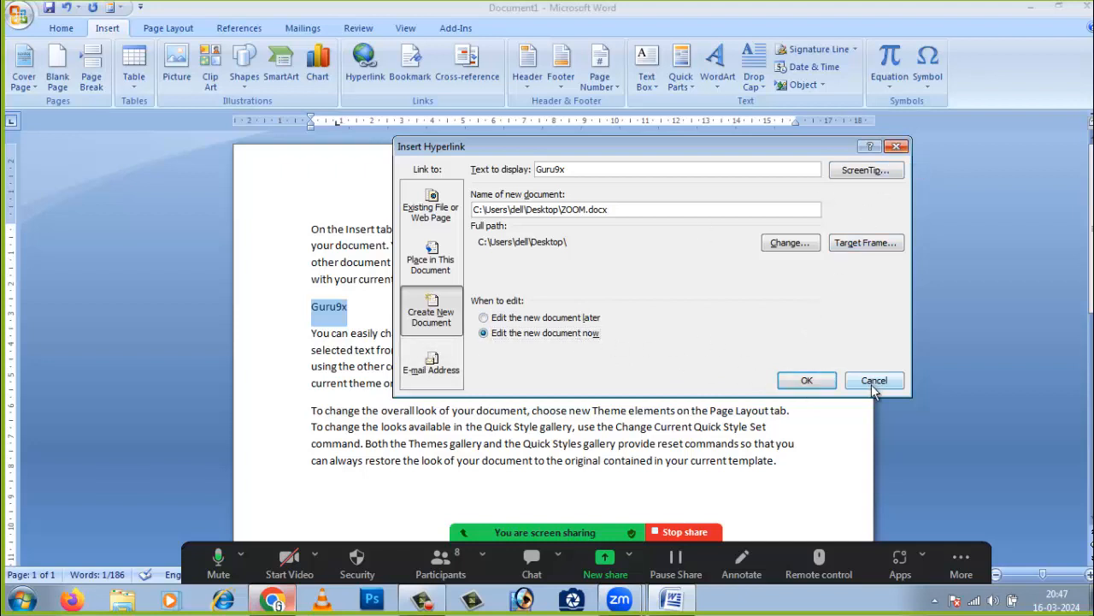
left_click(865, 242)
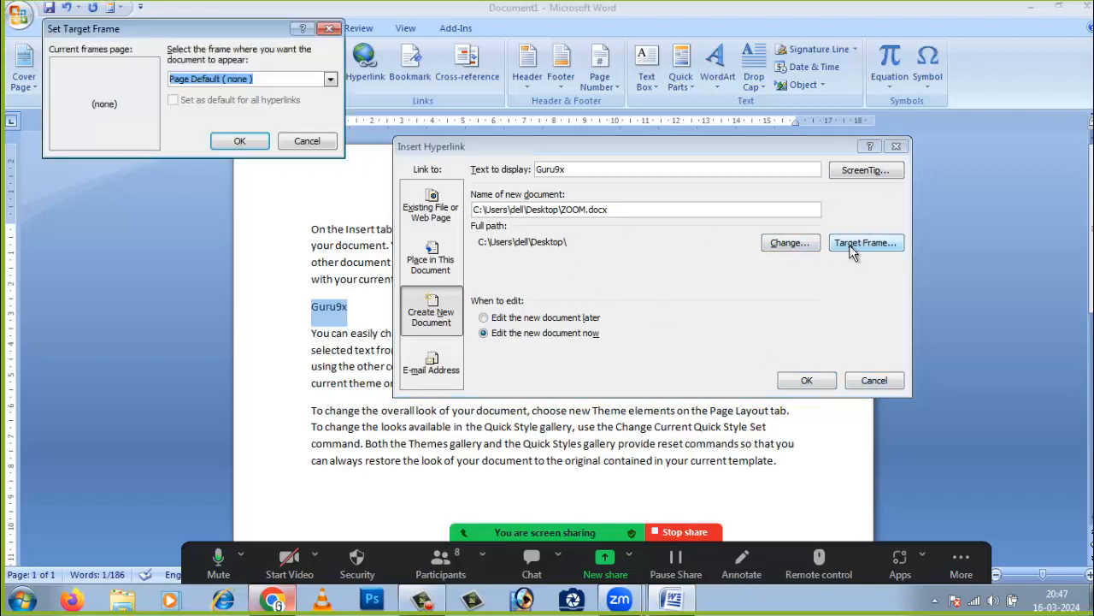
left_click(315, 147)
left_click(876, 382)
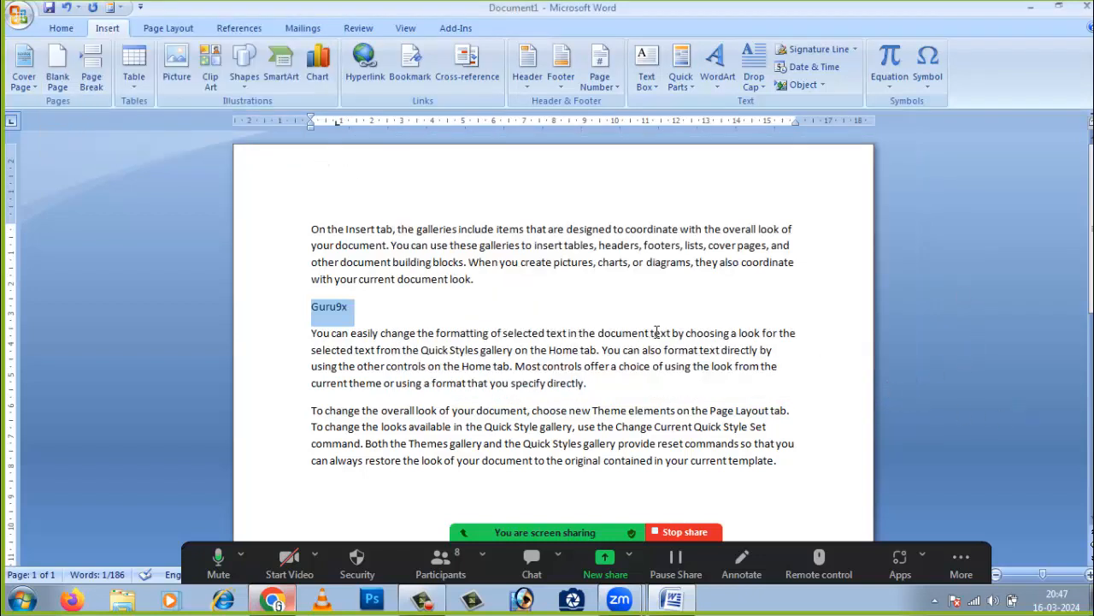
left_click(428, 317)
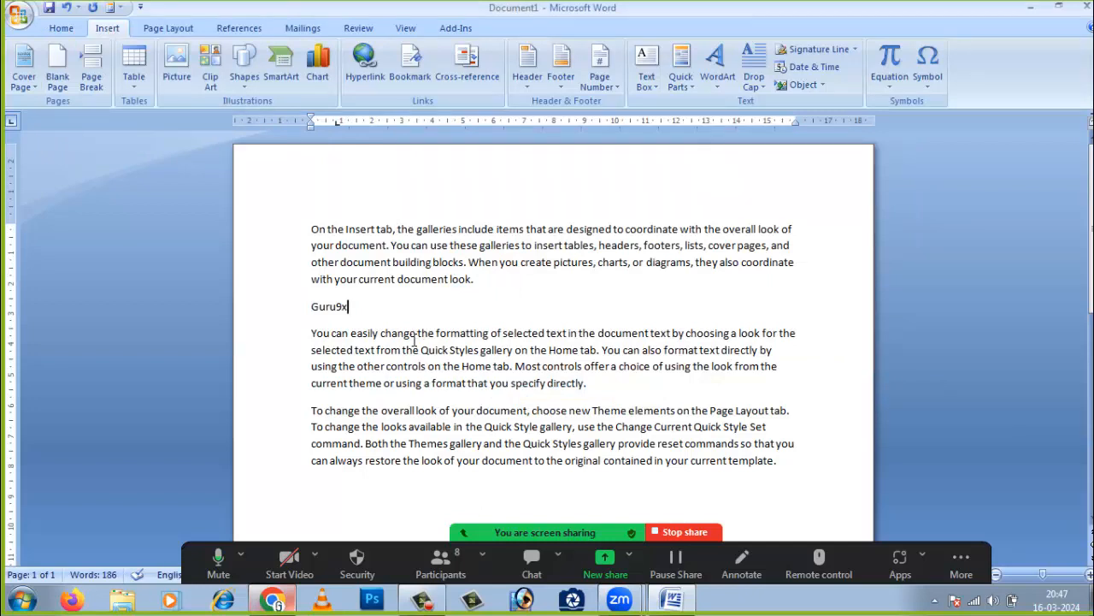
double_click(346, 307)
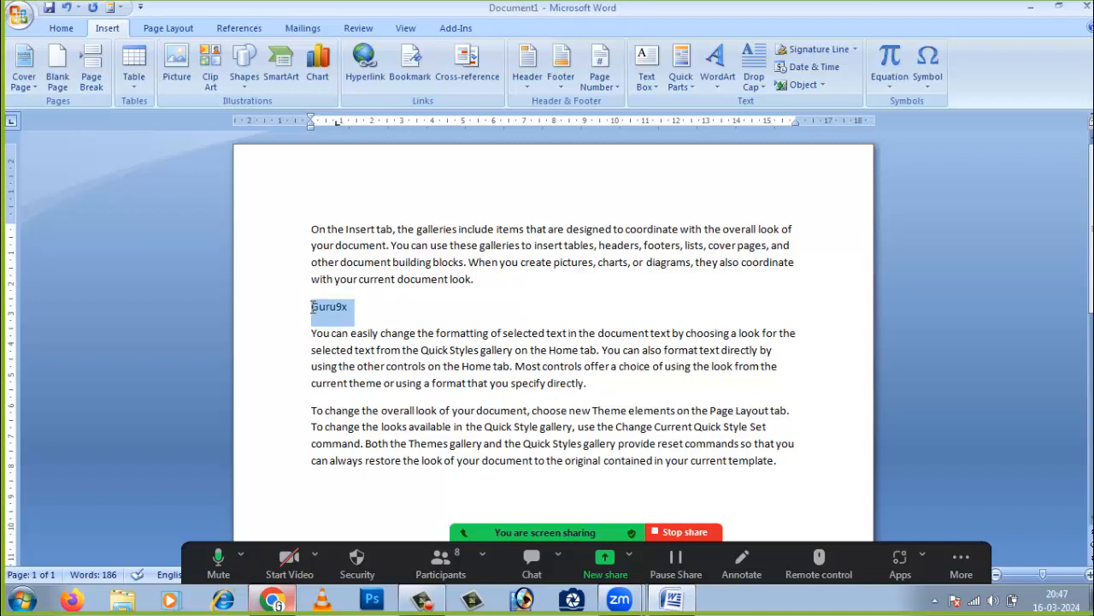
left_click(366, 69)
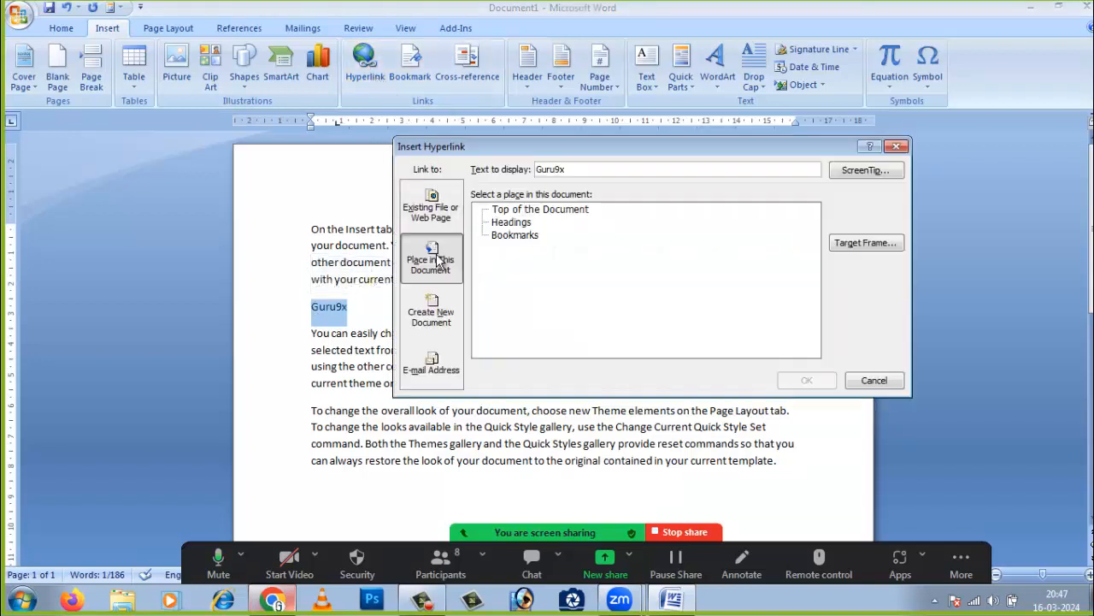
left_click(437, 318)
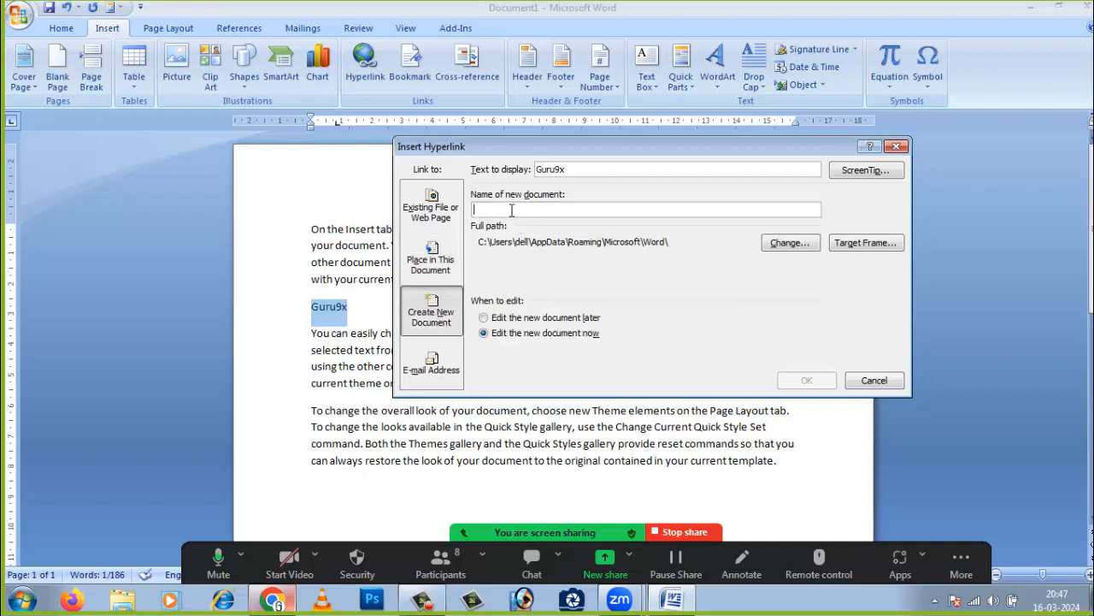
left_click(788, 244)
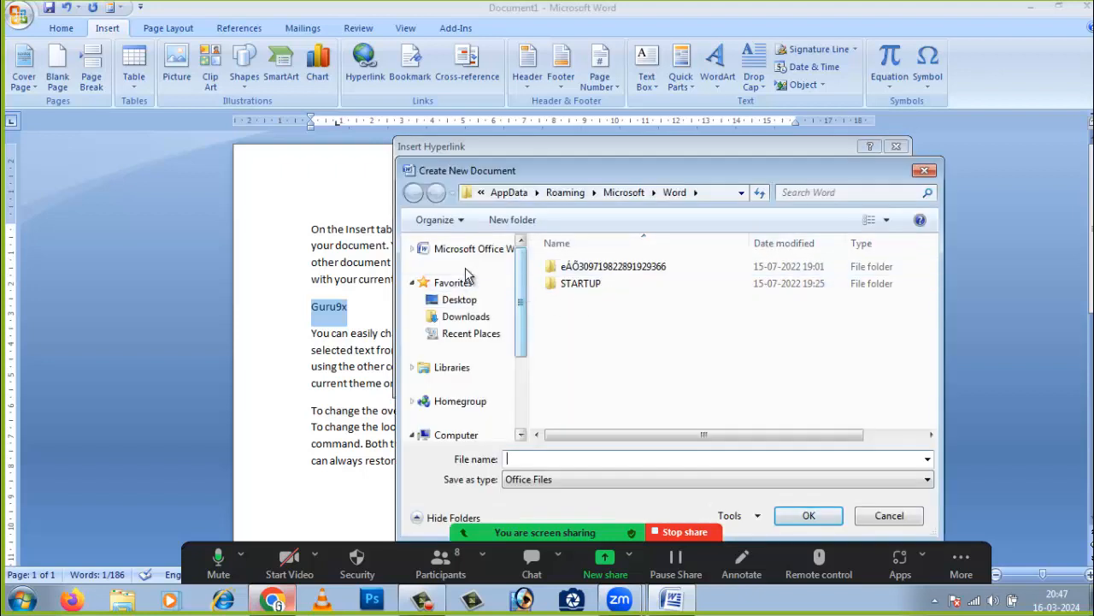
left_click(462, 299)
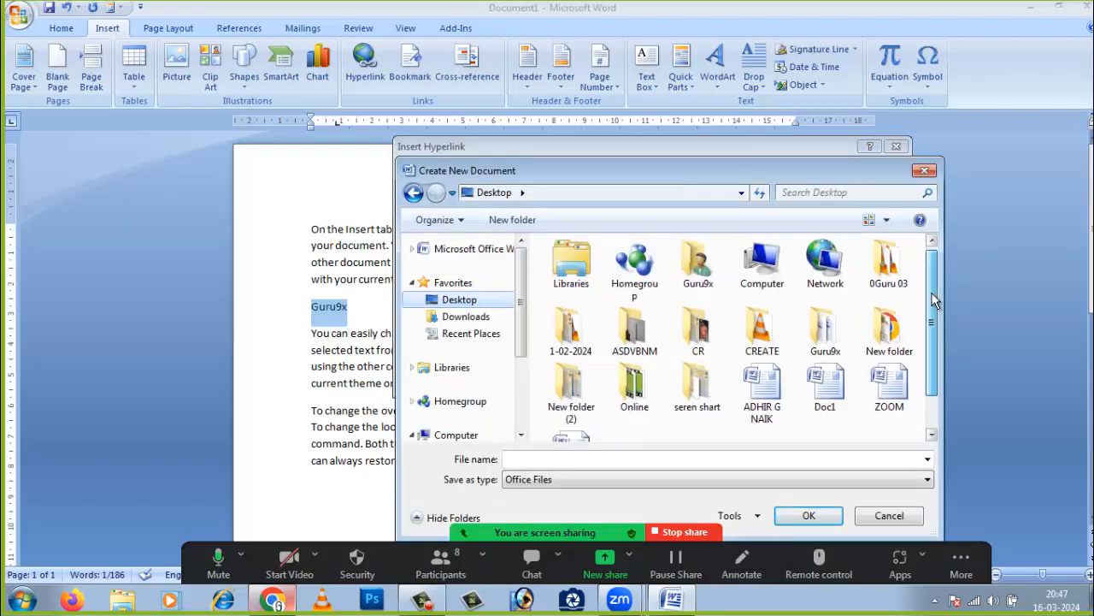
scroll(934, 299, "down", 1)
left_click(837, 340)
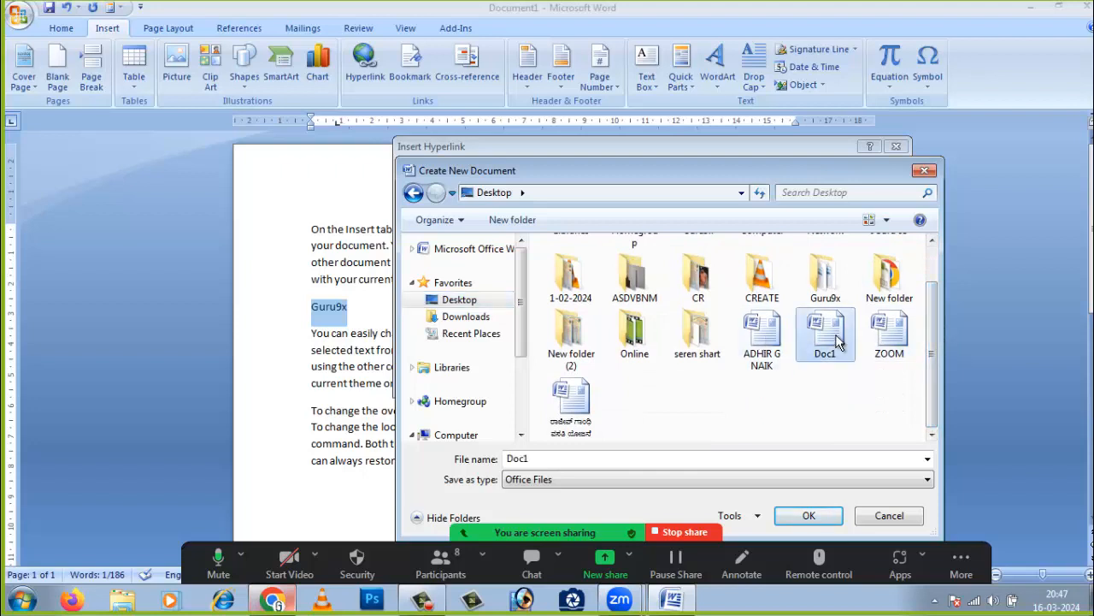
left_click(889, 352)
left_click(809, 515)
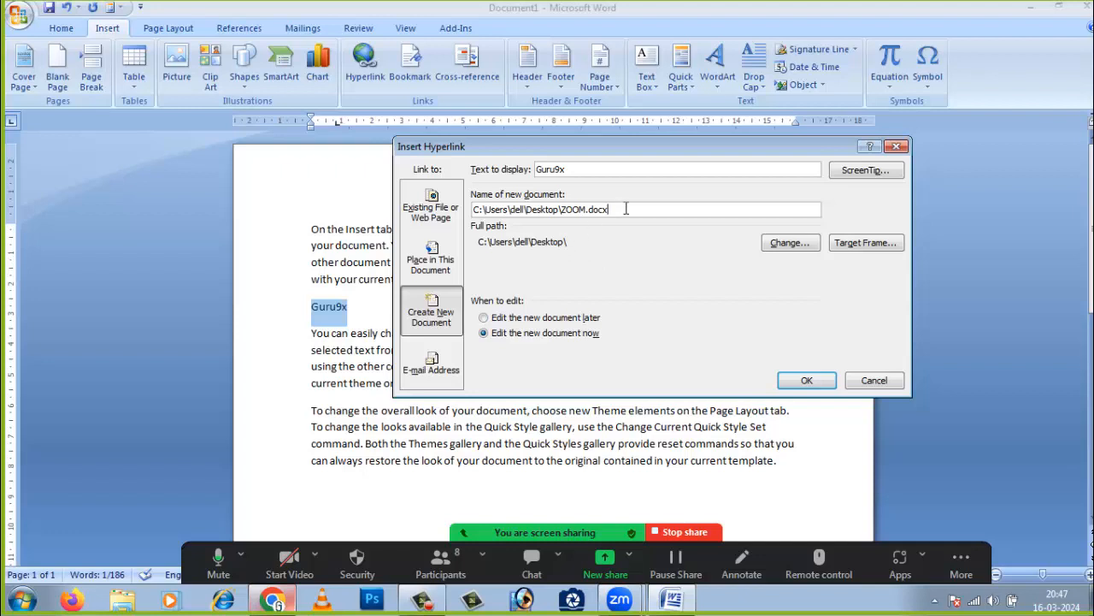
left_click(865, 171)
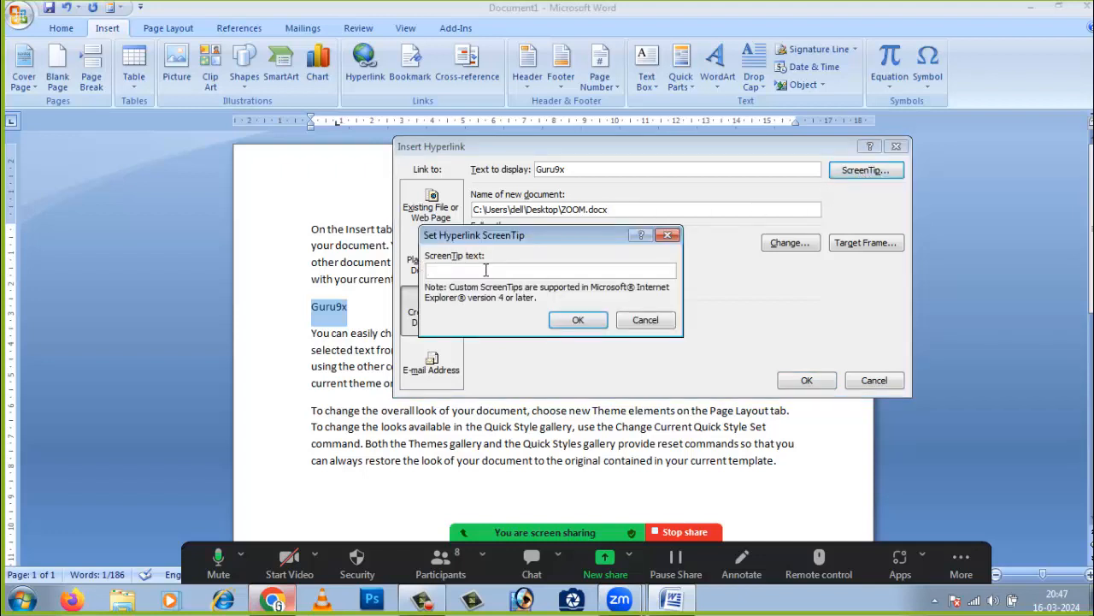
type("Guru9x")
left_click(579, 320)
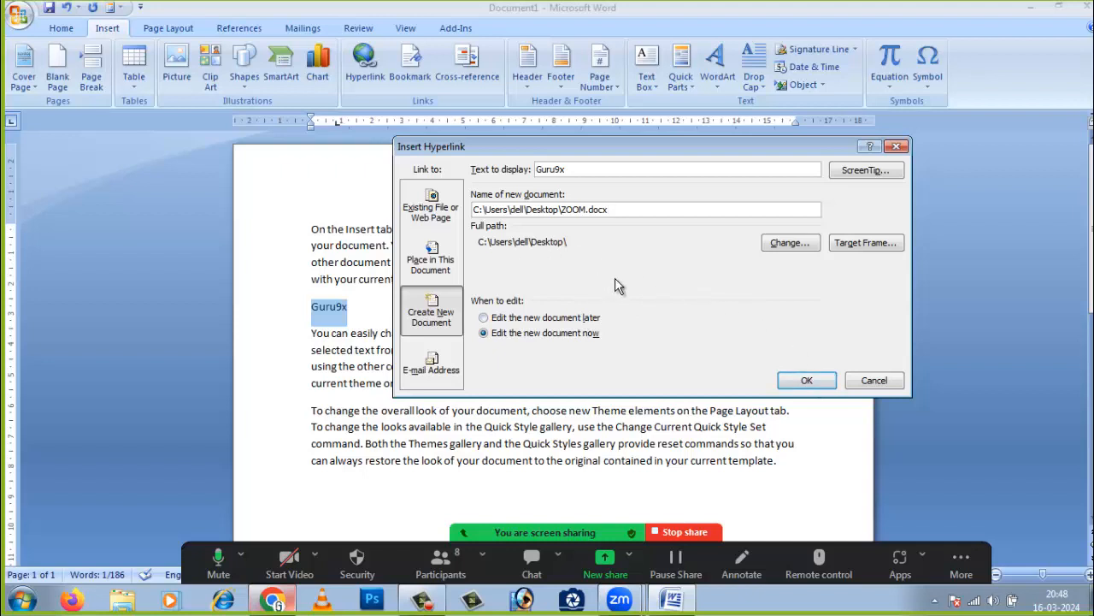
left_click(432, 263)
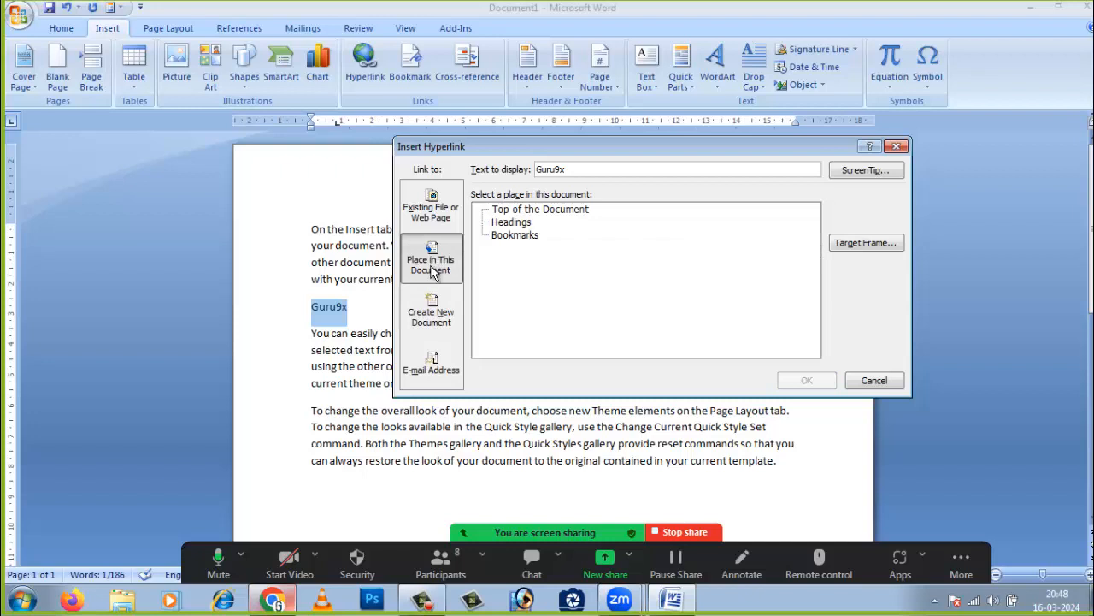
left_click(431, 315)
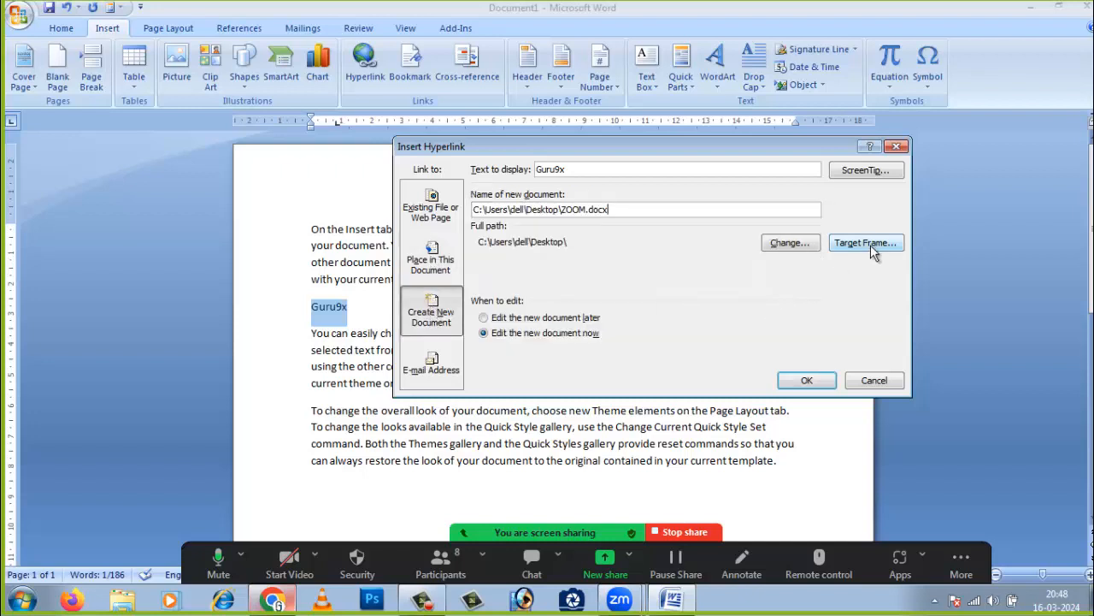
left_click(896, 146)
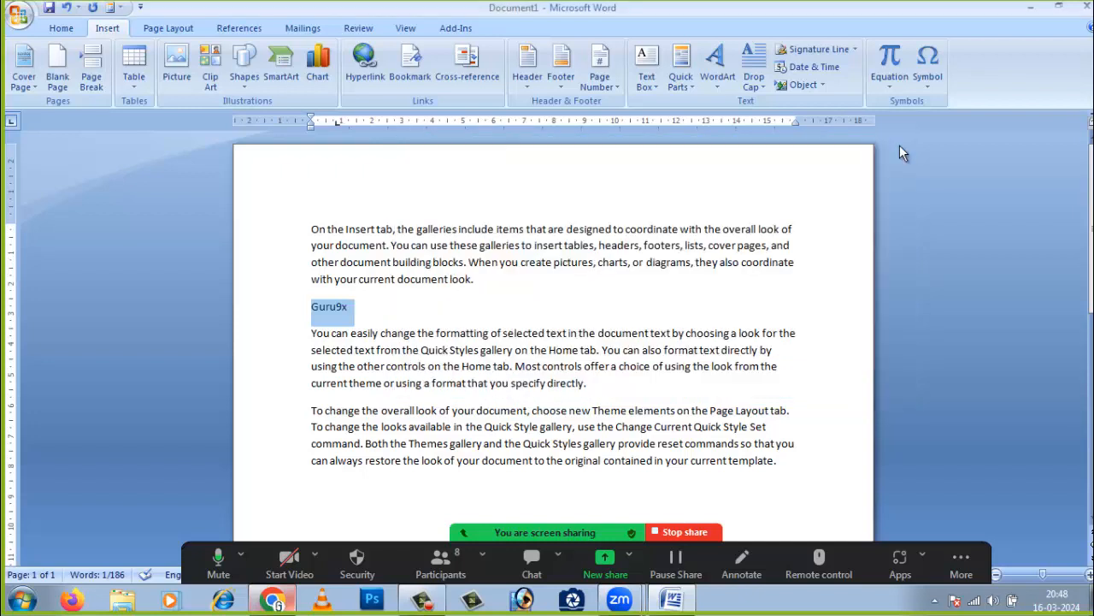
- Insert a hyperlink right after Guru9x to the Desktop file 01.txt
left_click(440, 306)
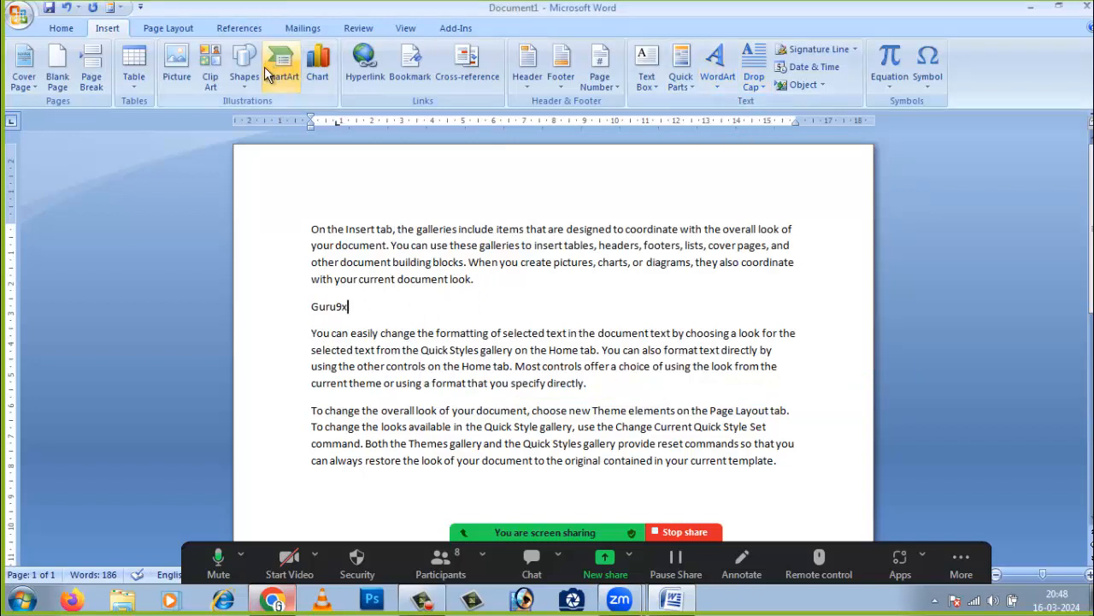
left_click(364, 73)
left_click_drag(597, 147, 552, 148)
left_click(385, 209)
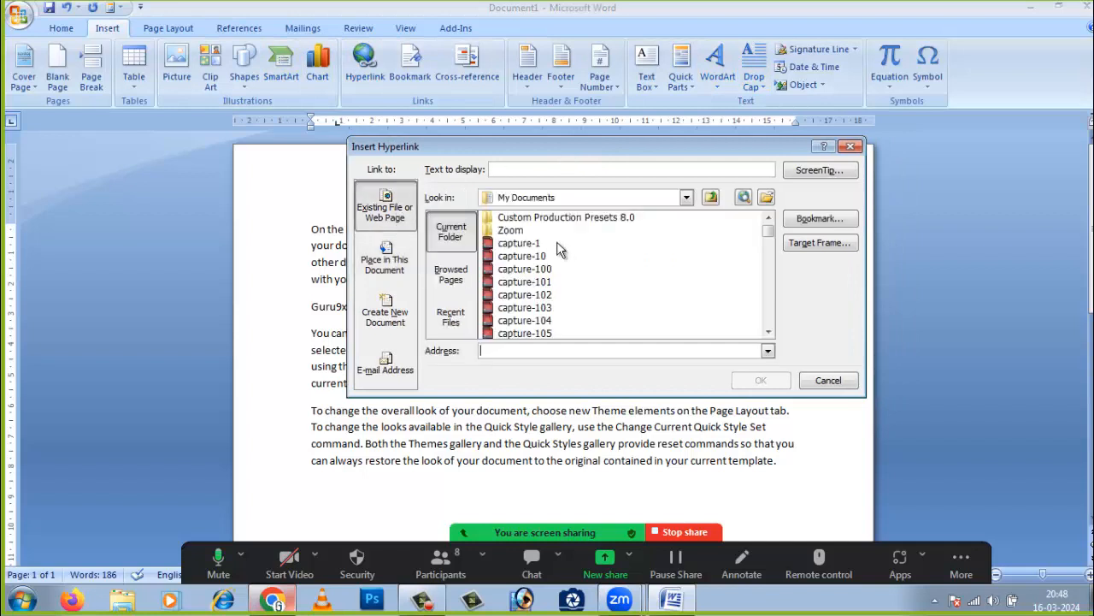
left_click(687, 198)
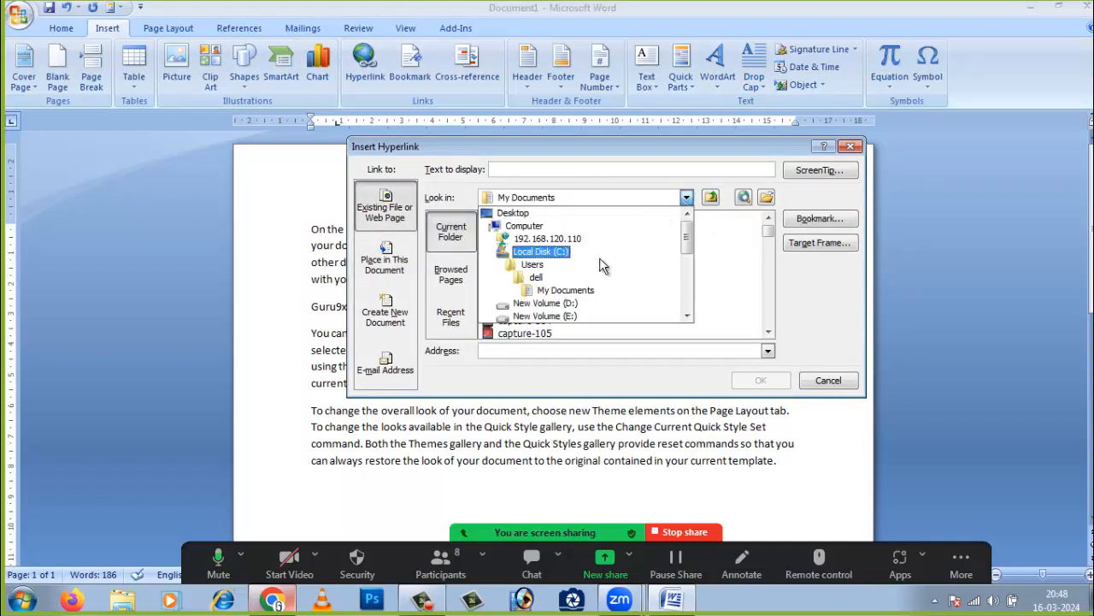
left_click(515, 216)
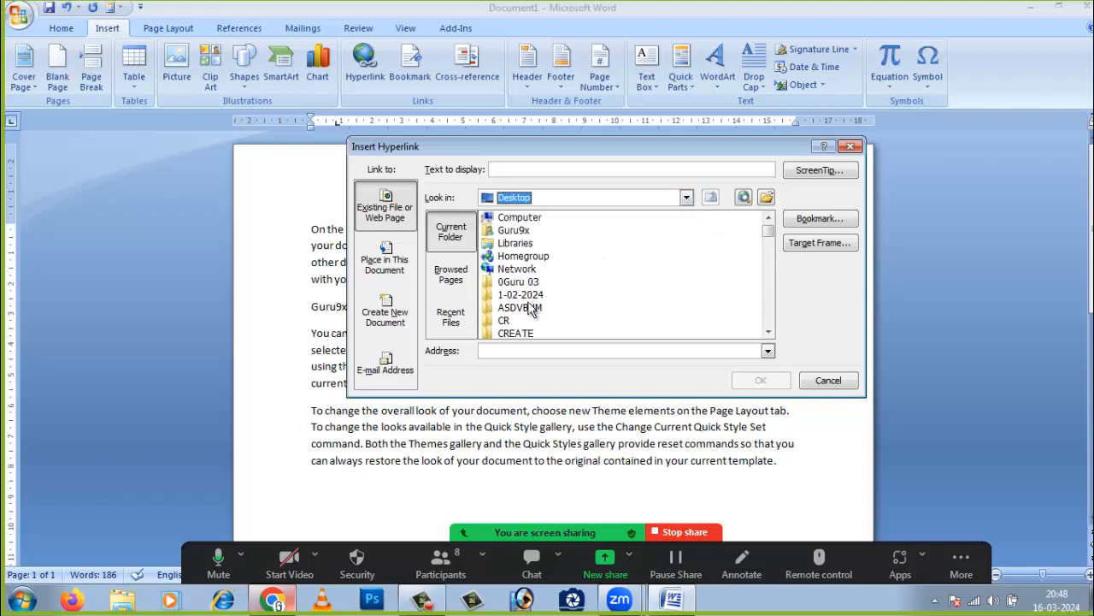
left_click_drag(767, 232, 769, 240)
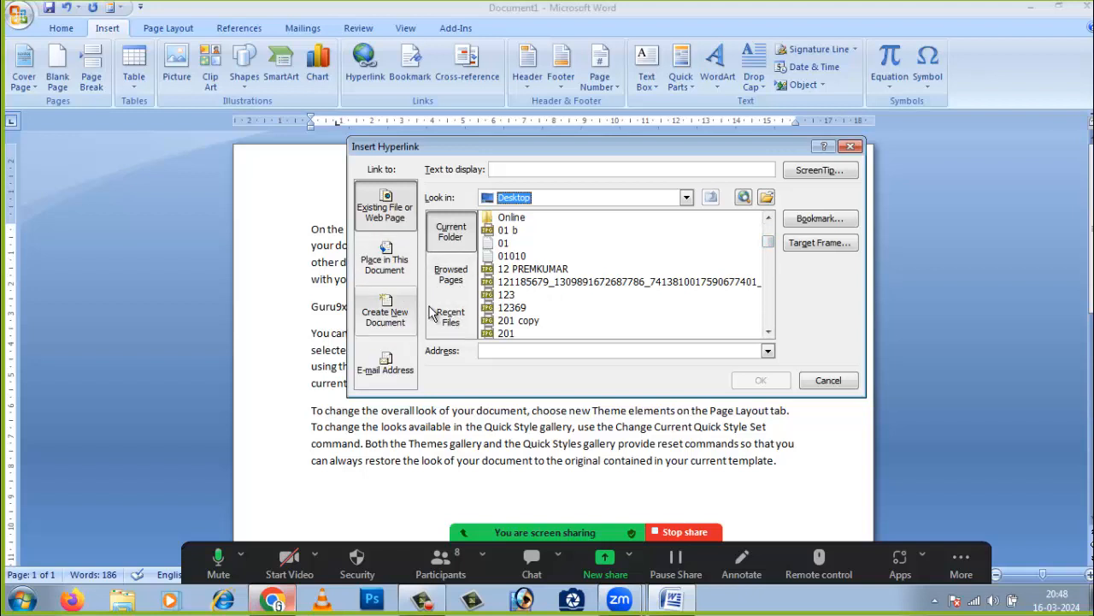
left_click_drag(418, 145, 381, 147)
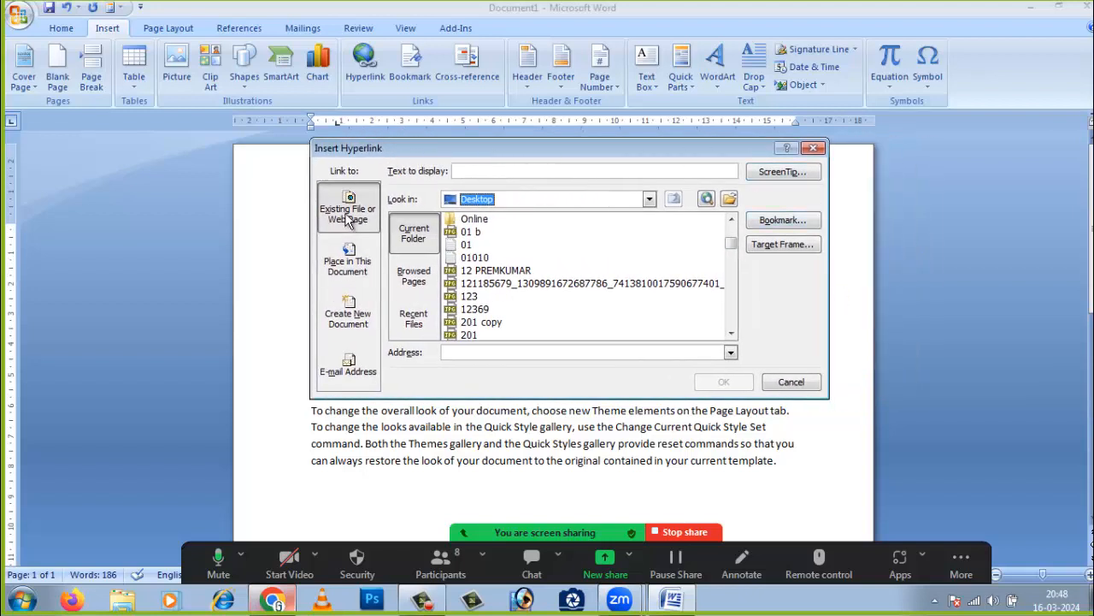
left_click(347, 269)
left_click(347, 315)
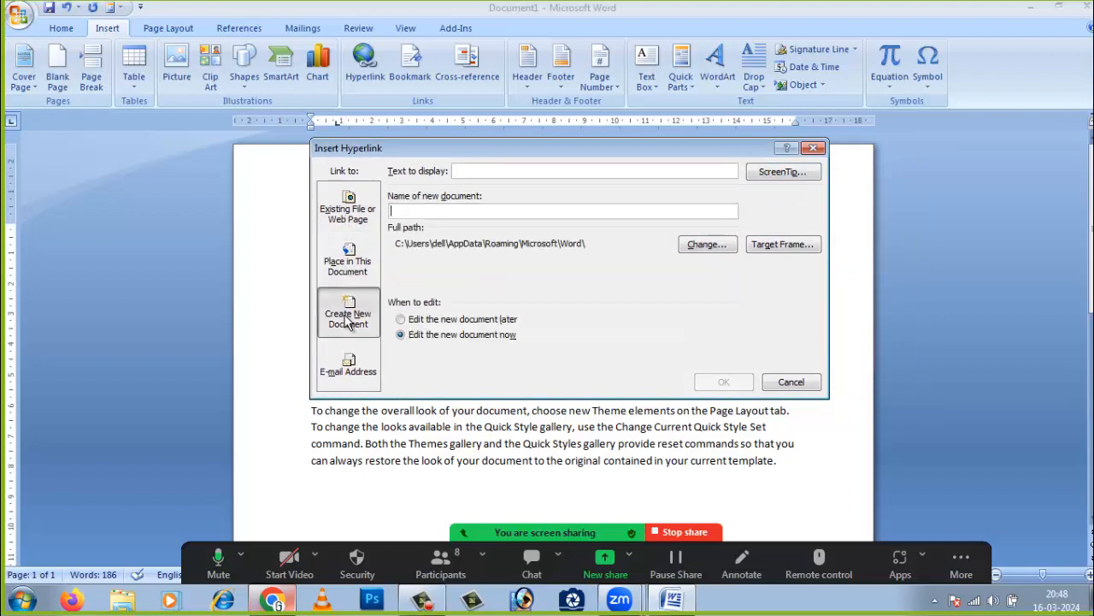
left_click(362, 214)
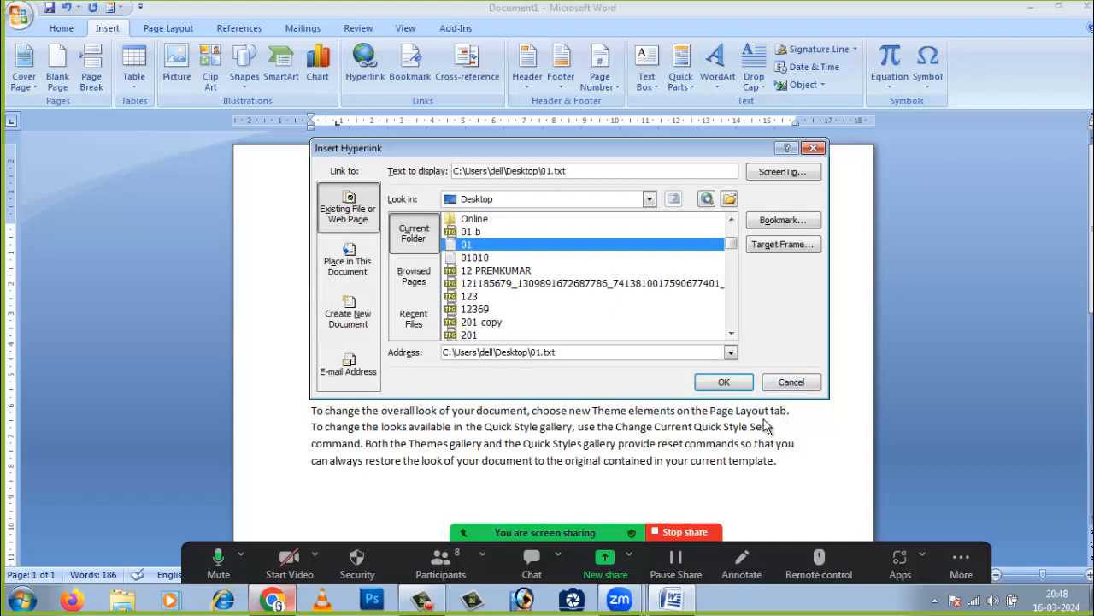
left_click(724, 381)
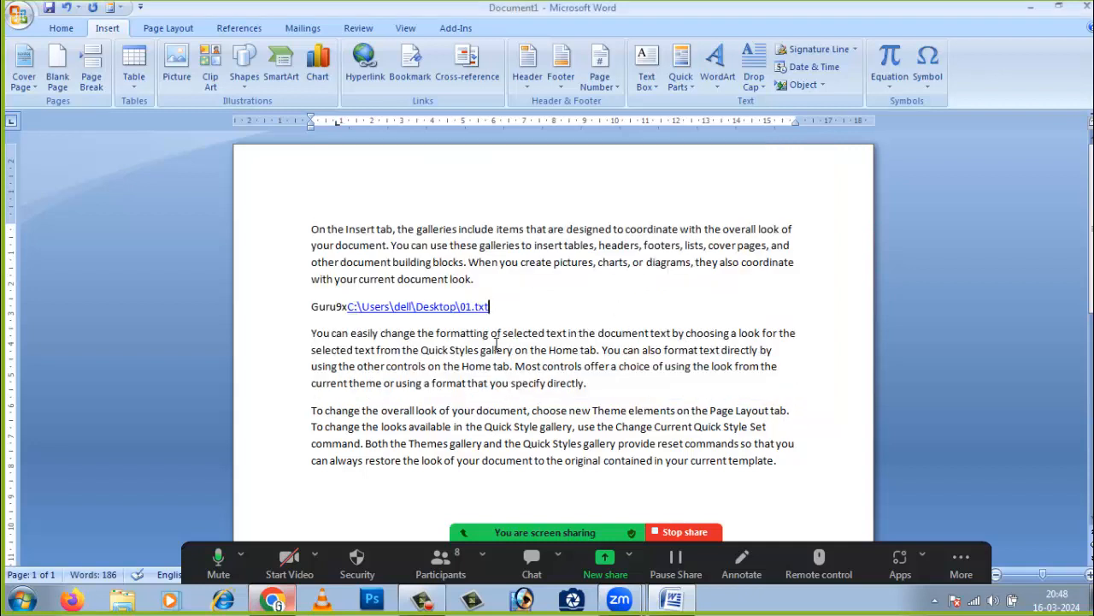
- Follow the 01.txt link, allow it past the security notice, and move the Notepad window up
left_click(510, 489)
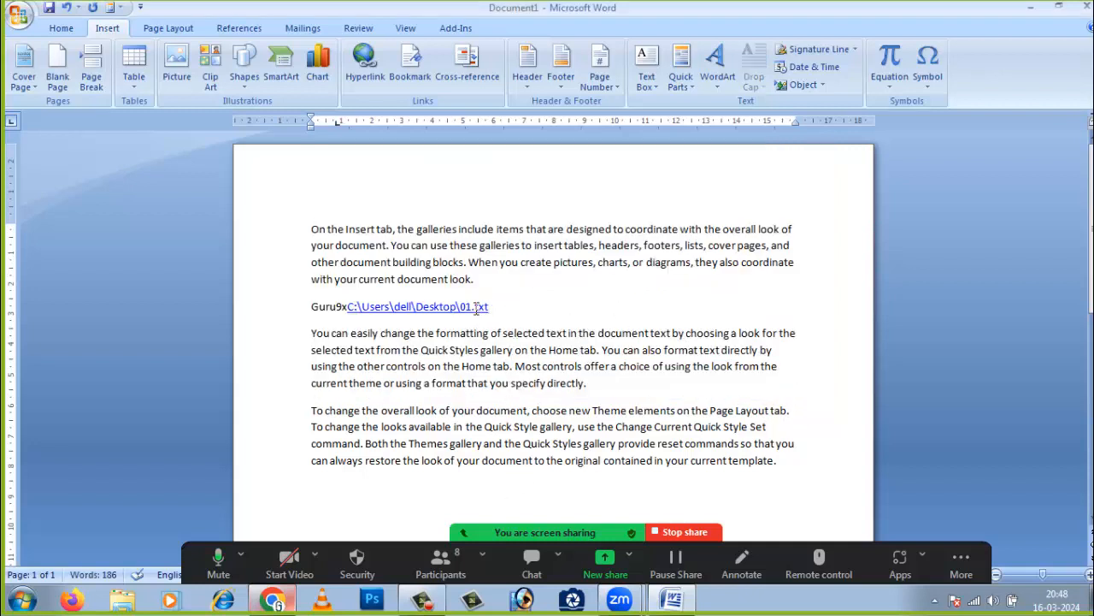
left_click(476, 308)
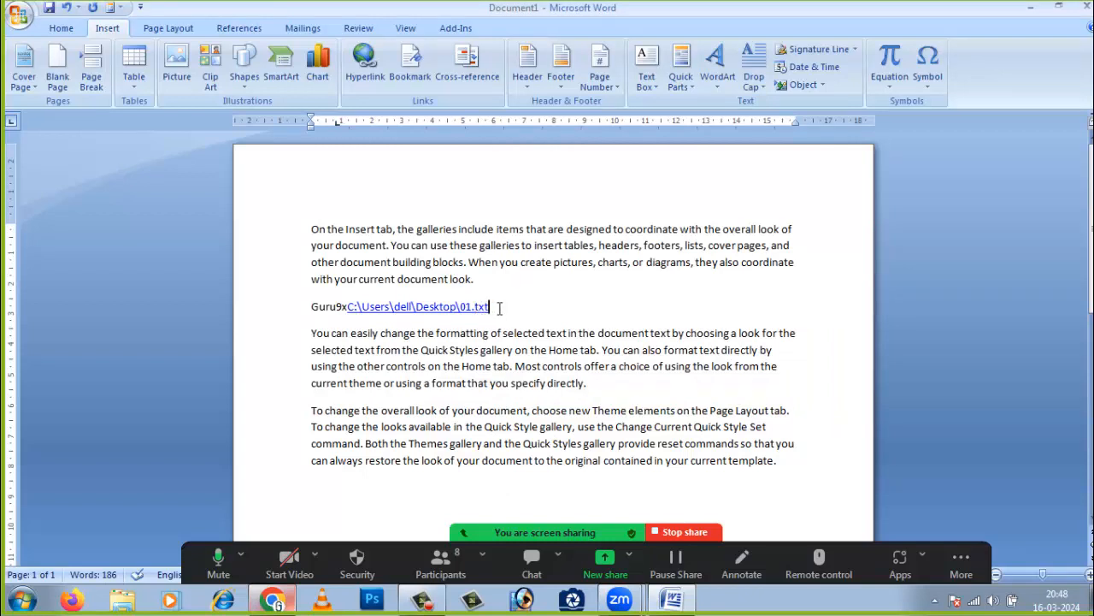
left_click(478, 310, "ctrl")
left_click(604, 362)
left_click_drag(784, 395, 635, 167)
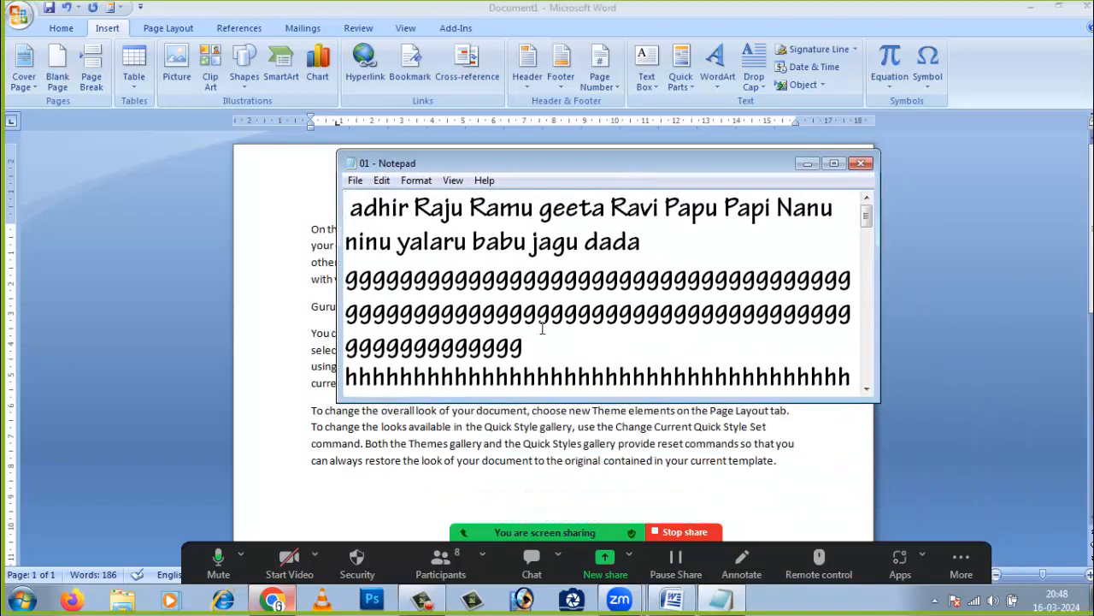
- Close the 01.txt file in Notepad
scroll(571, 346, "down", 15)
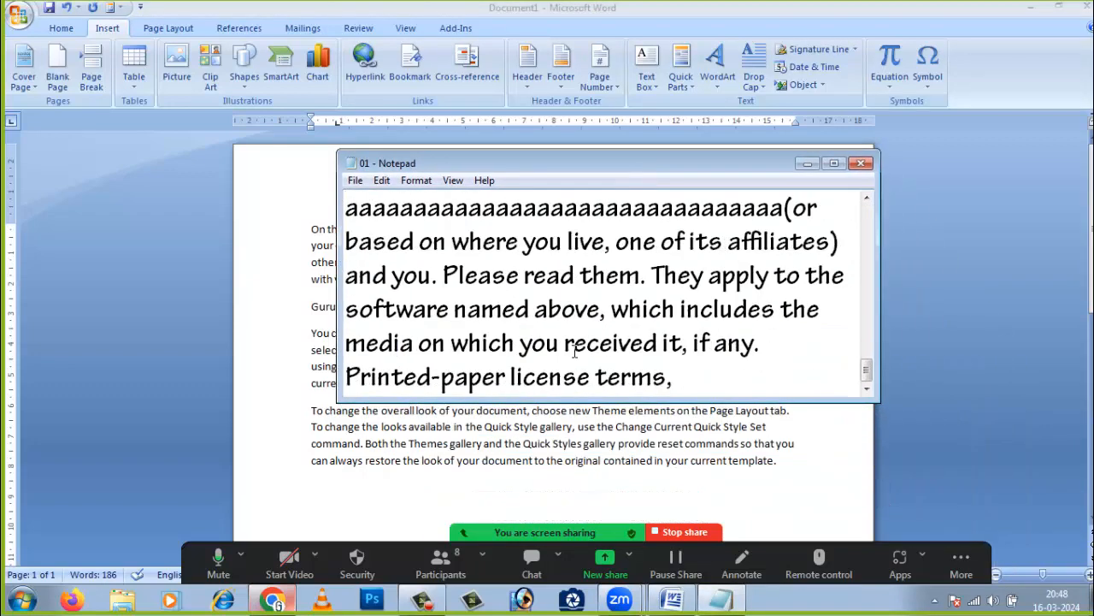
scroll(575, 350, "up", 15)
scroll(574, 350, "down", 5)
left_click(861, 163)
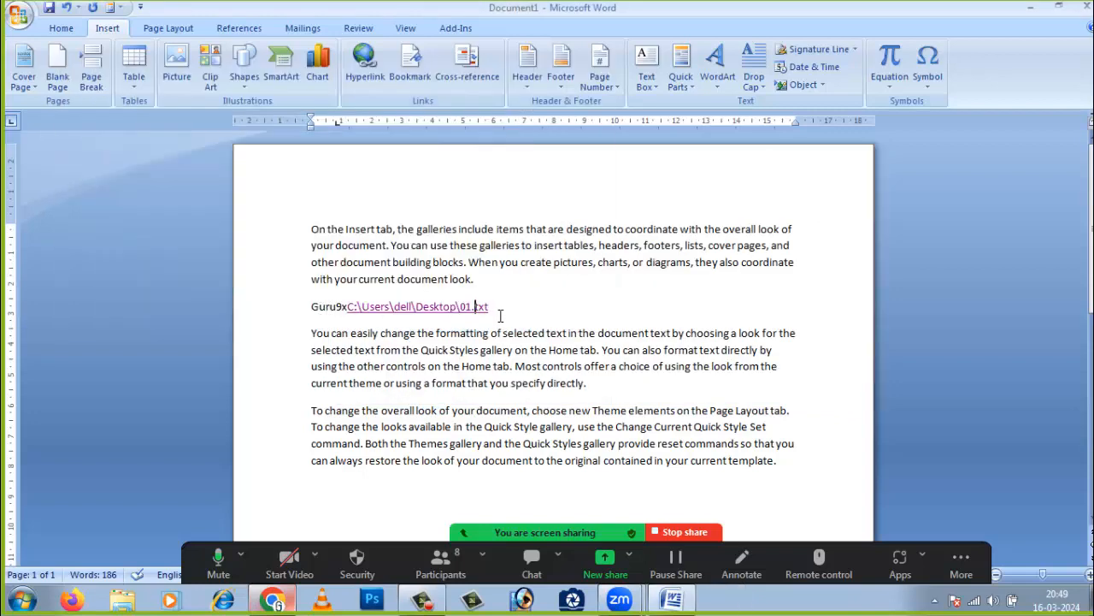
- Delete the Guru9x link line in Word, leaving blank lines below the first paragraph
left_click_drag(494, 306, 312, 306)
key("BackSpace")
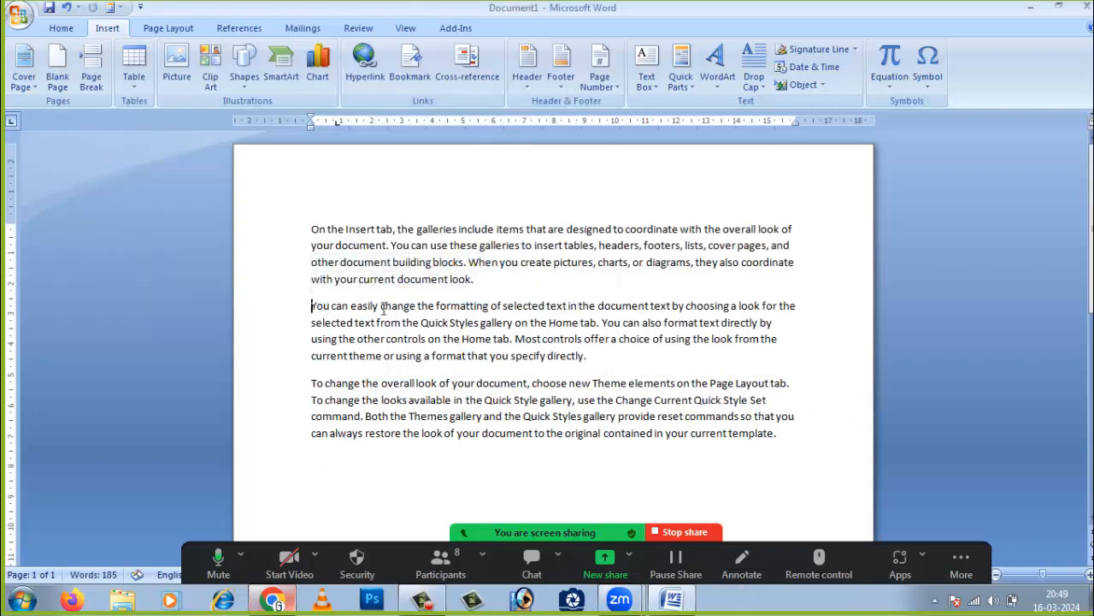
key("Return")
key("Return")
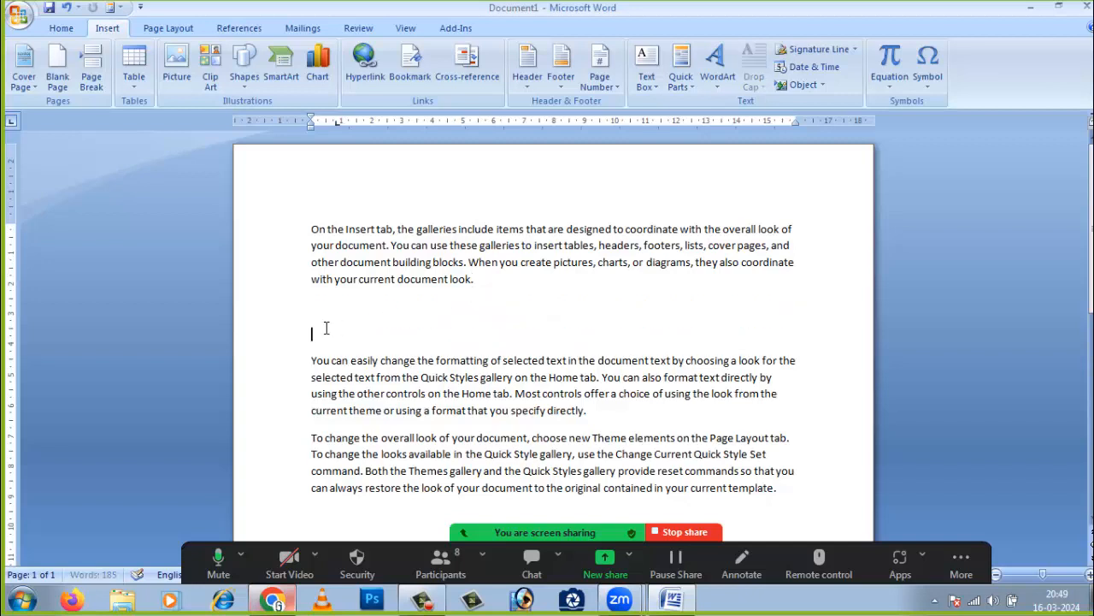
- Link to Desktop\ZOOM.docx below the first paragraph and remove the extra empty line
left_click(372, 66)
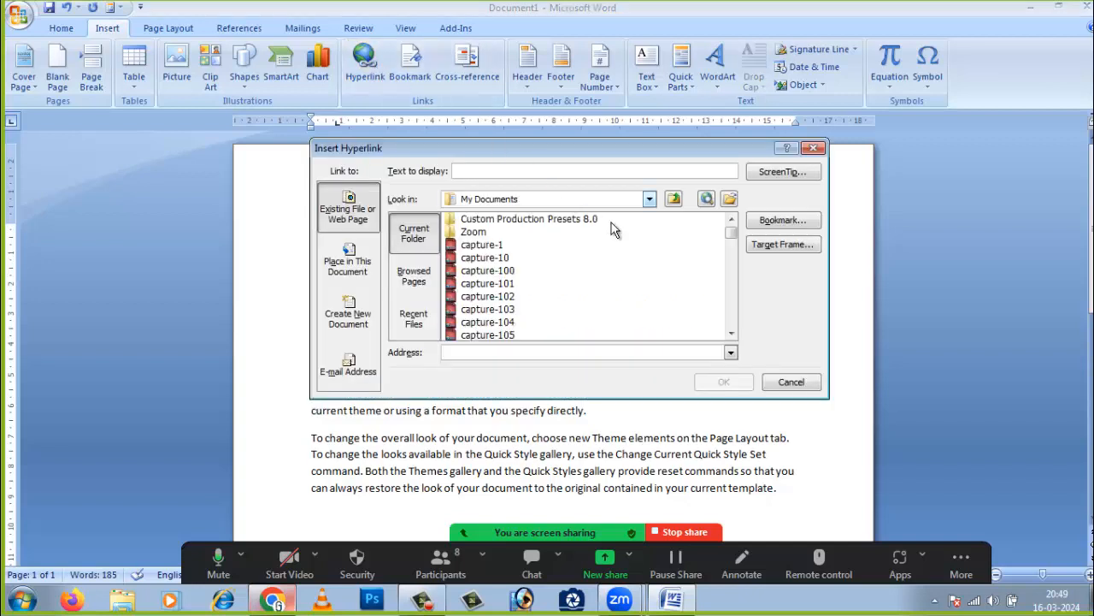
left_click_drag(732, 231, 669, 207)
left_click(650, 199)
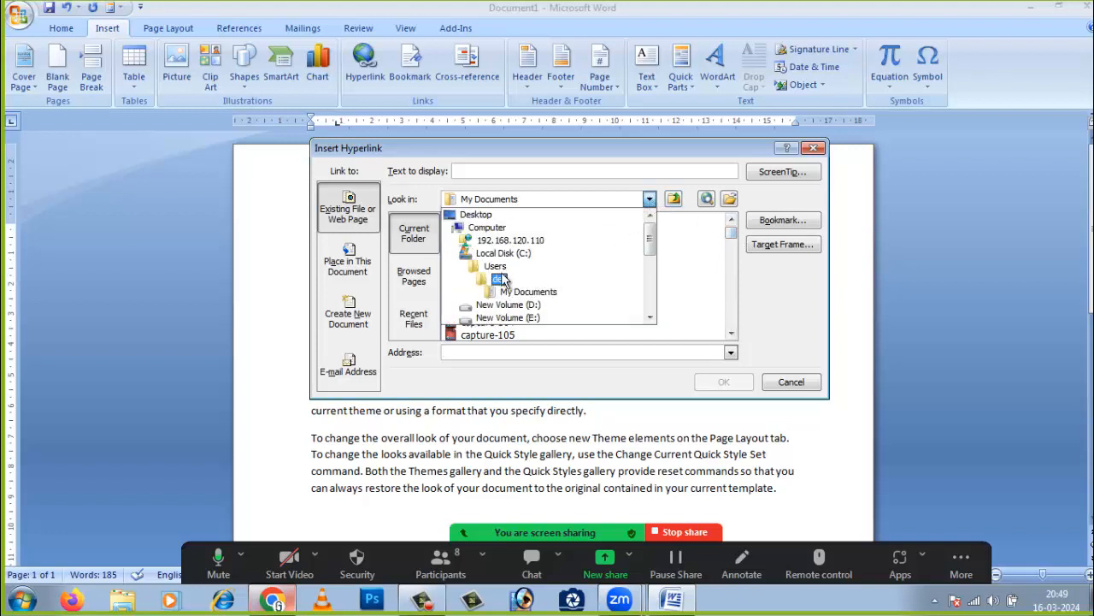
left_click(476, 216)
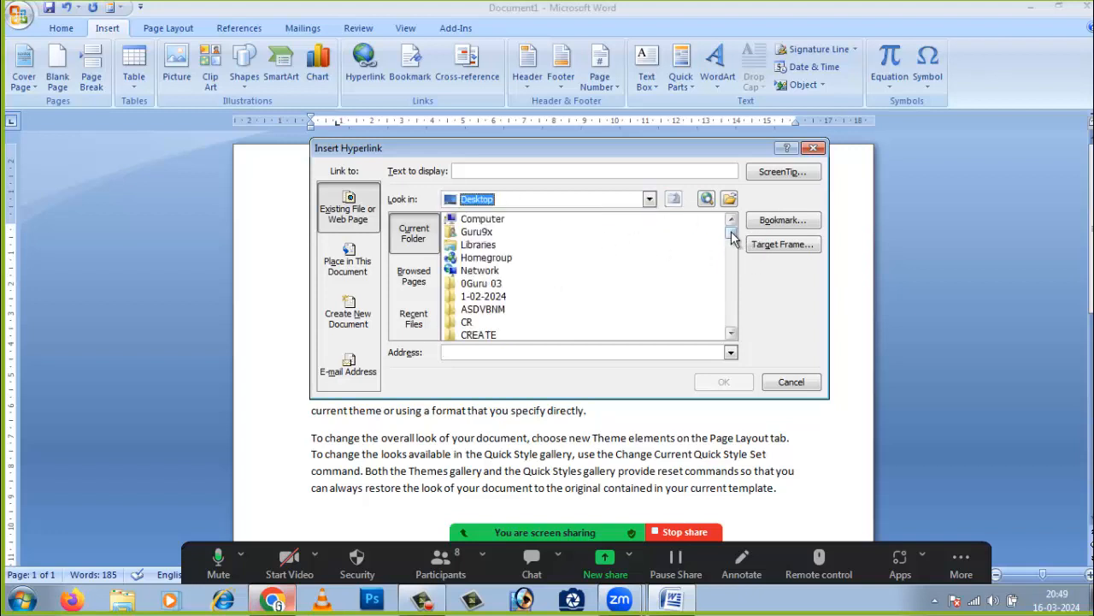
left_click_drag(731, 229, 739, 318)
left_click(506, 313)
left_click(463, 298)
left_click(484, 311)
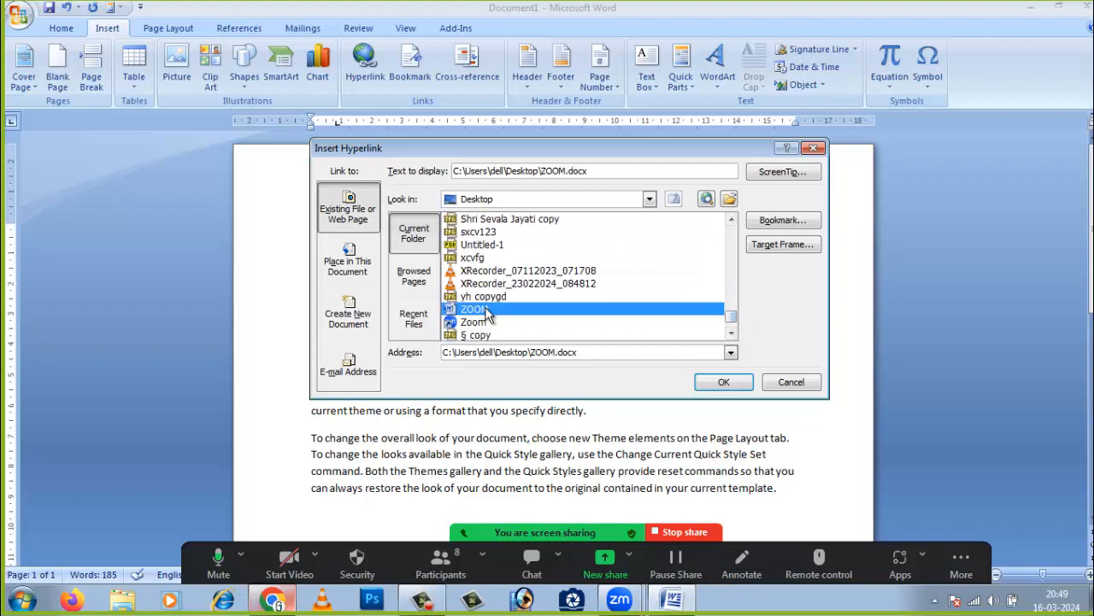
left_click(722, 382)
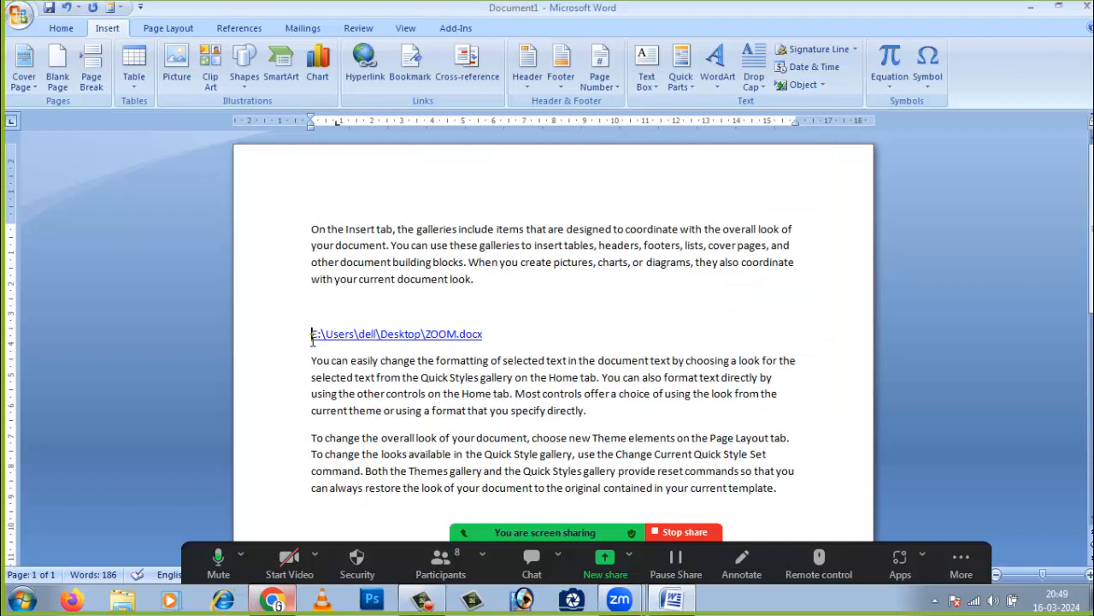
key("BackSpace")
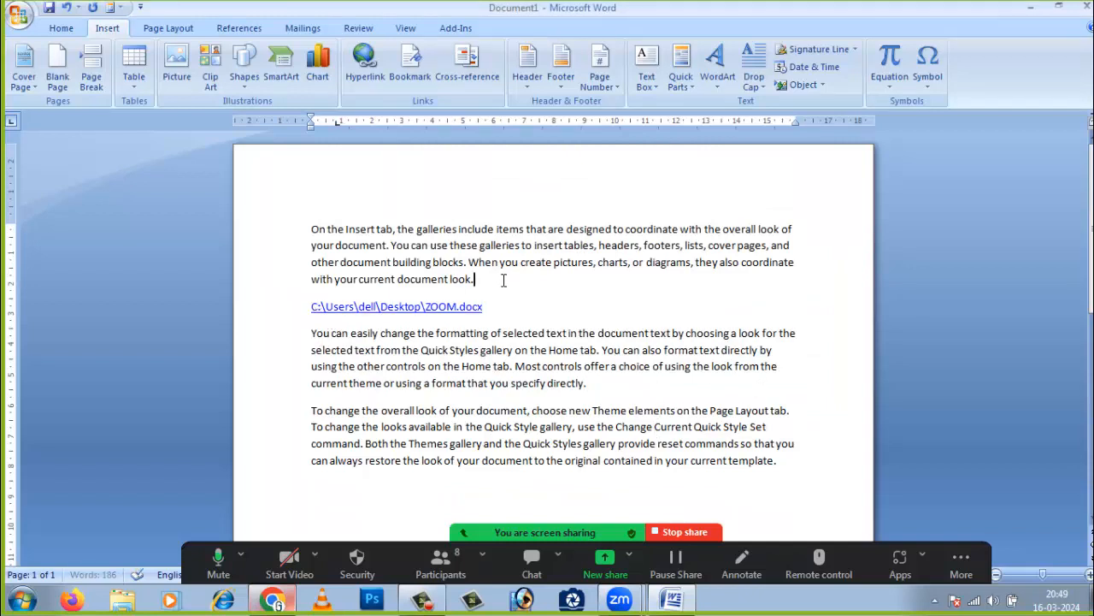
- Add an empty line above the ZOOM.docx link
key("Return")
left_click(265, 309)
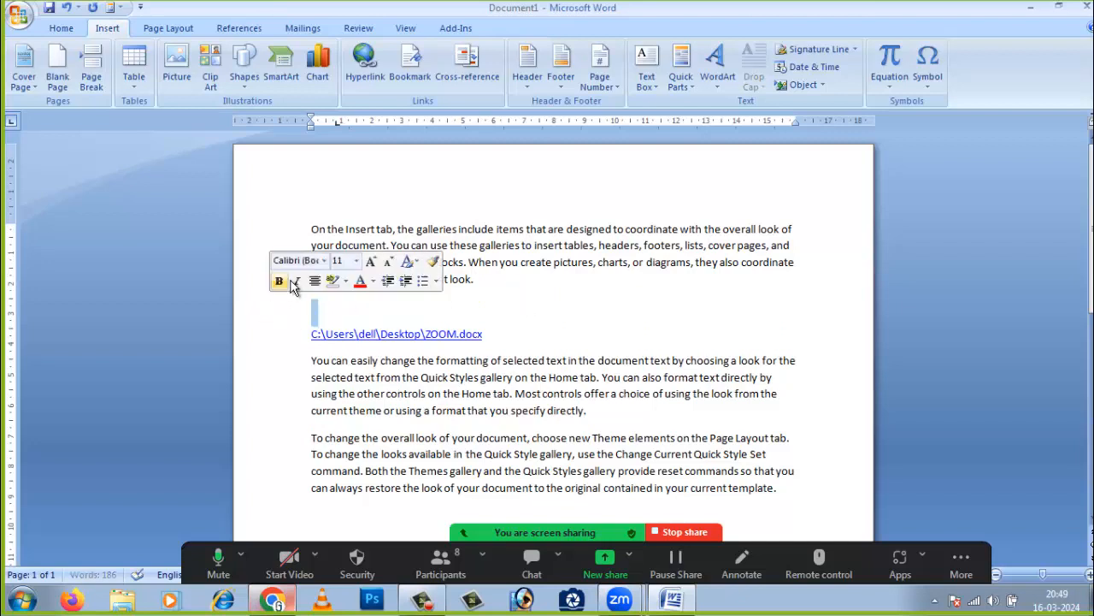
left_click(551, 346)
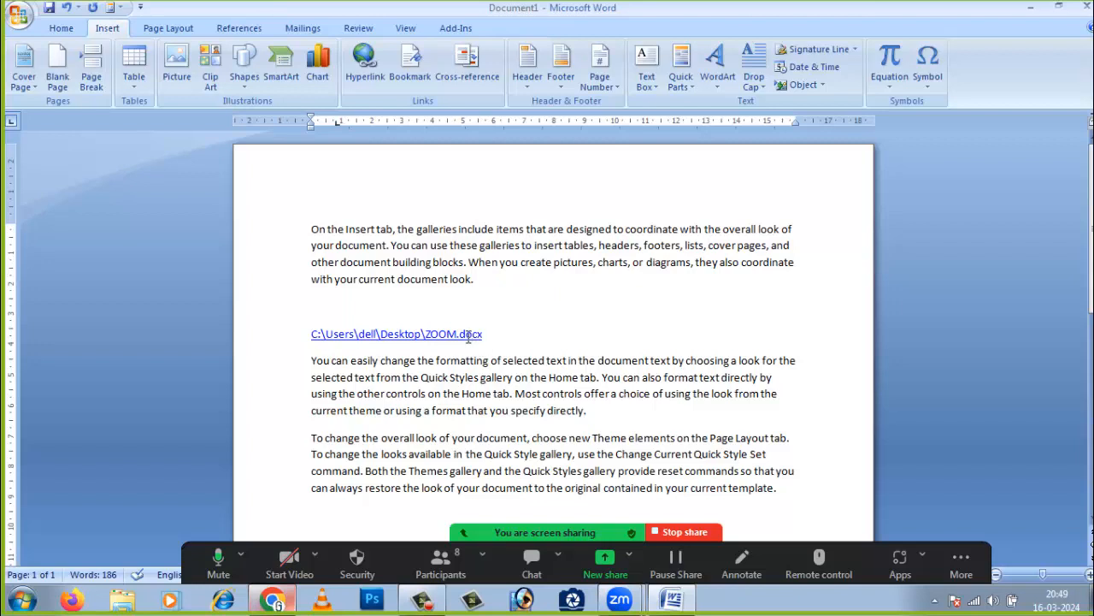
- Follow the ZOOM.docx link, allow it to open, then close it to return to Document1
left_click(459, 338, "ctrl")
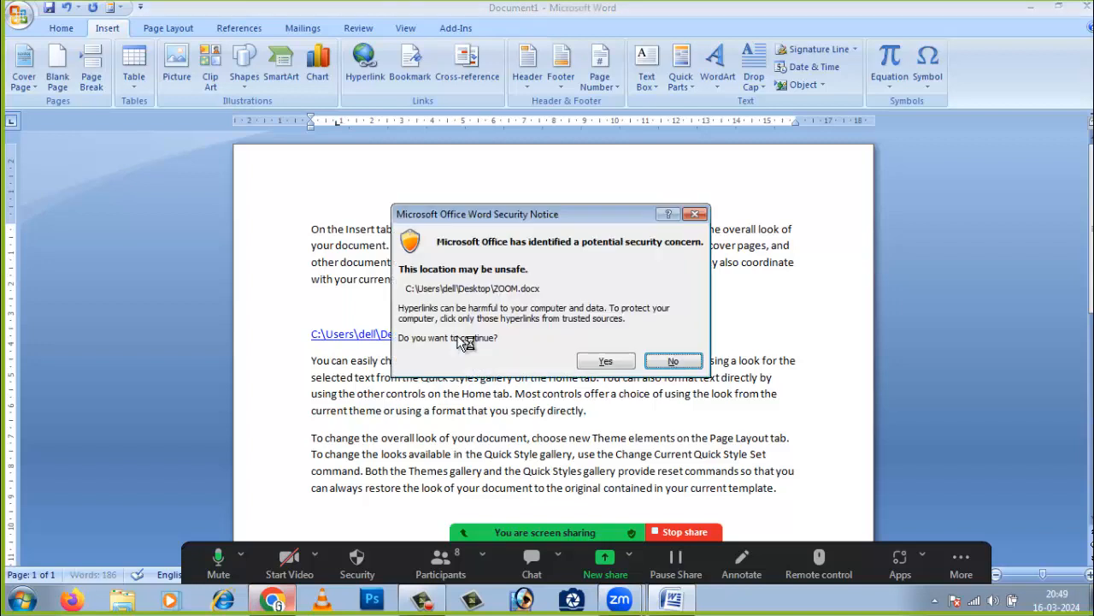
left_click(604, 365)
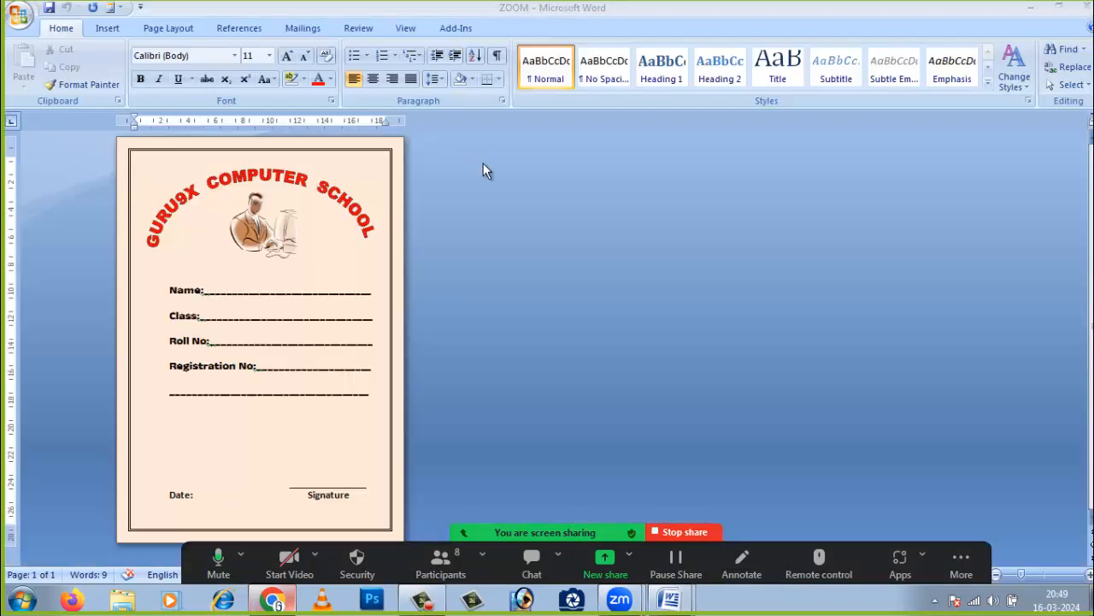
left_click(1087, 9)
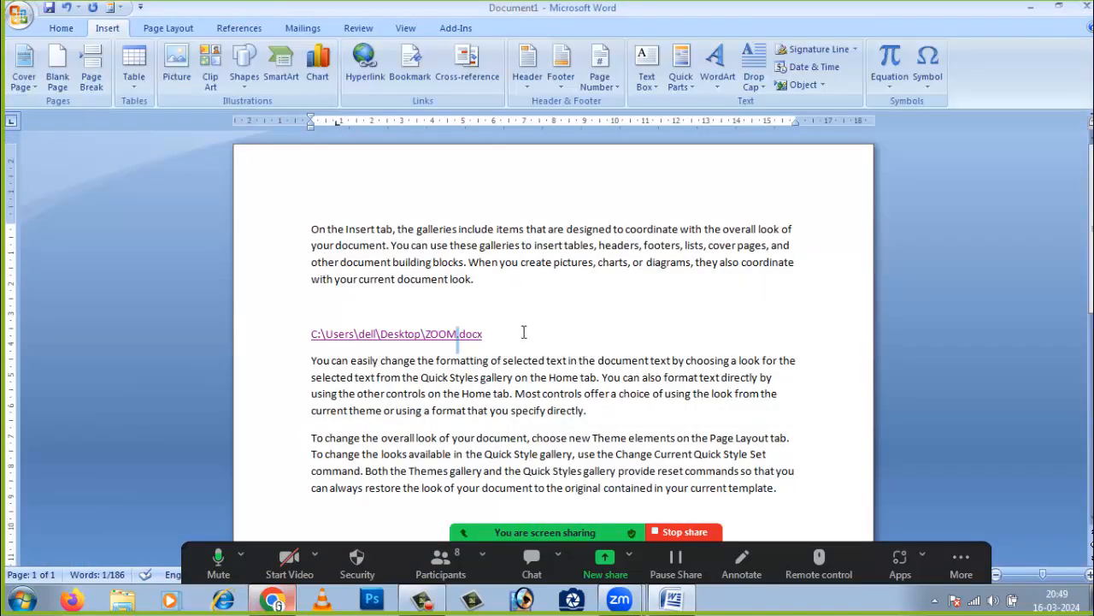
- Insert a hyperlink to STUDENT MARKS SHEET from My Documents after the ZOOM link
left_click(366, 62)
left_click_drag(732, 232, 734, 340)
left_click(542, 325)
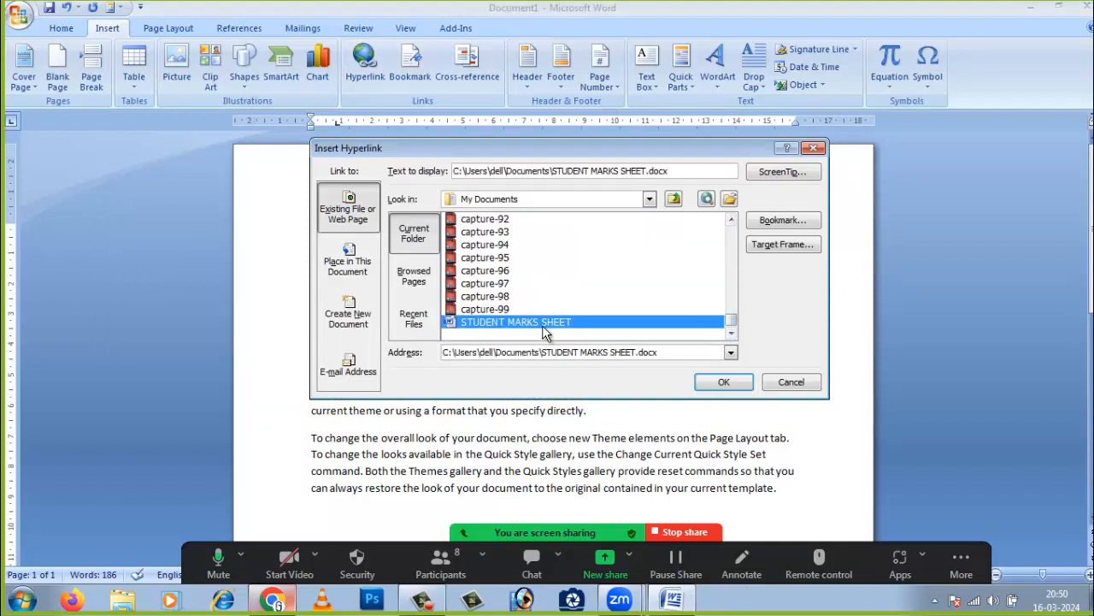
left_click(718, 384)
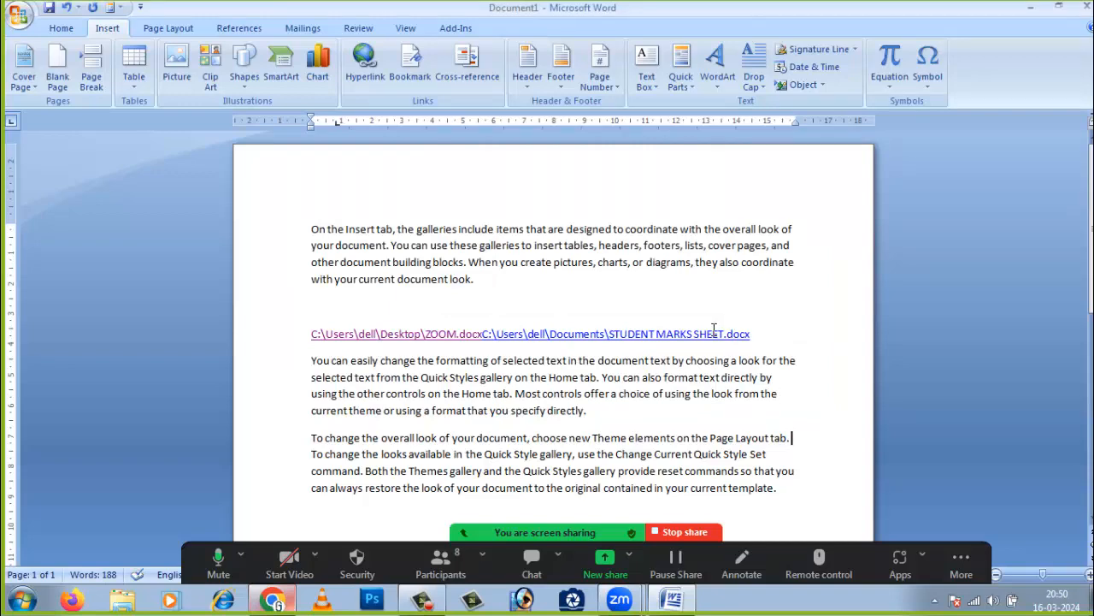
- Follow the STUDENT MARKS SHEET link and allow the linked document to open
left_click(710, 333, "ctrl")
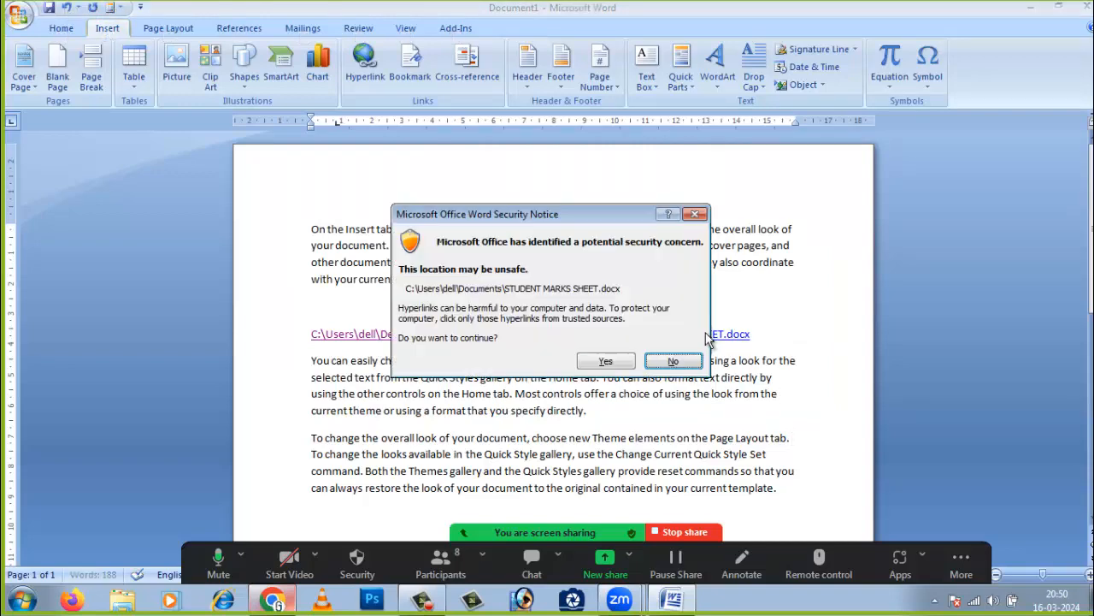
left_click(604, 362)
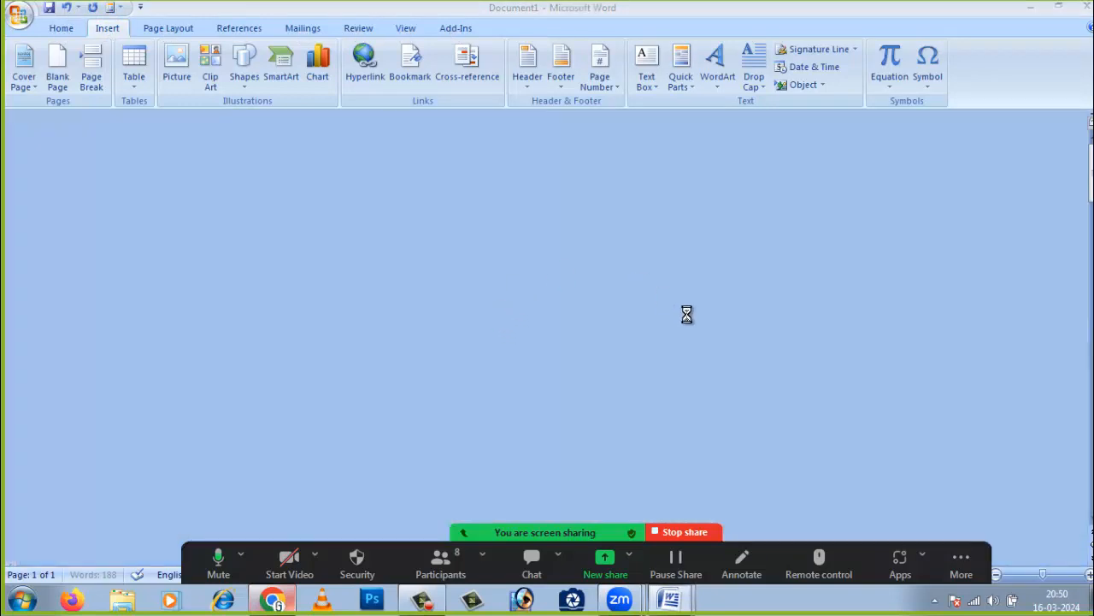
scroll(630, 350, "down", 3)
scroll(630, 362, "up", 4)
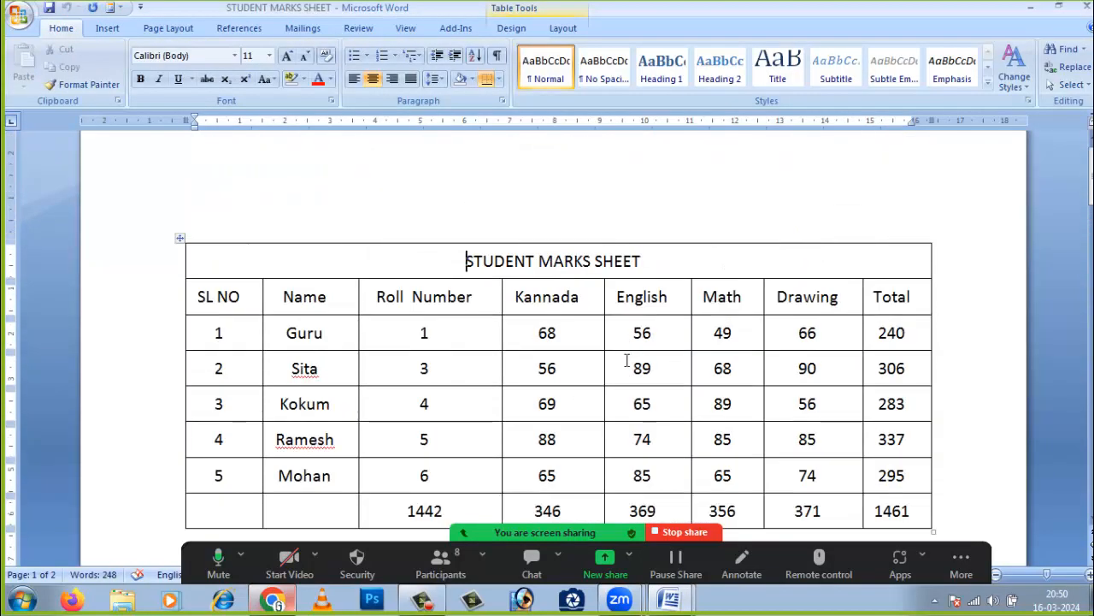
- Close STUDENT MARKS SHEET and add an empty line after the hyperlink line
left_click(1082, 7)
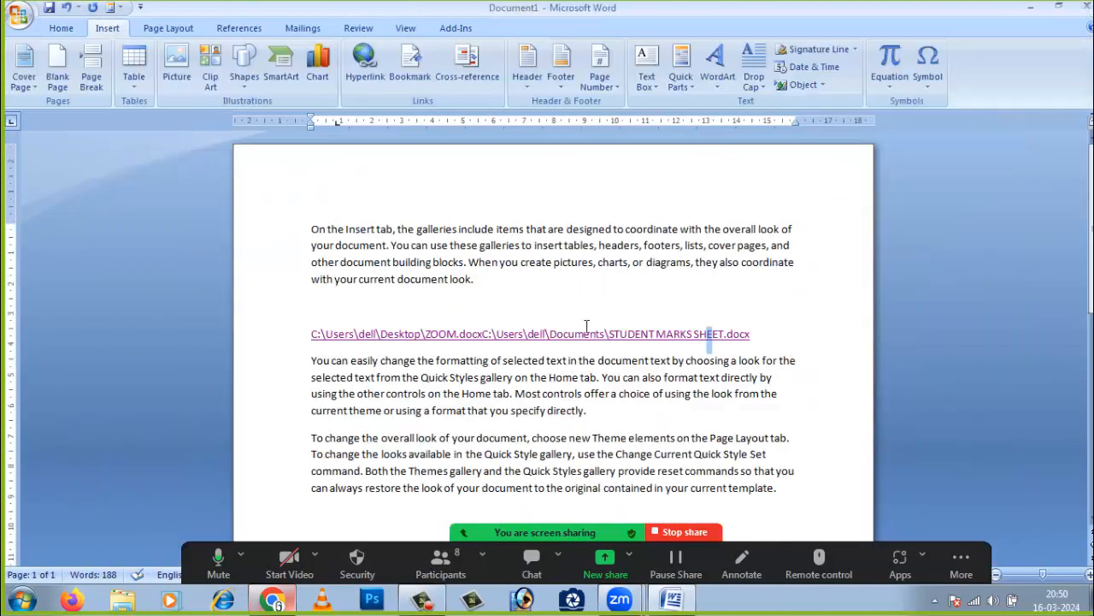
left_click(790, 338)
key("Return")
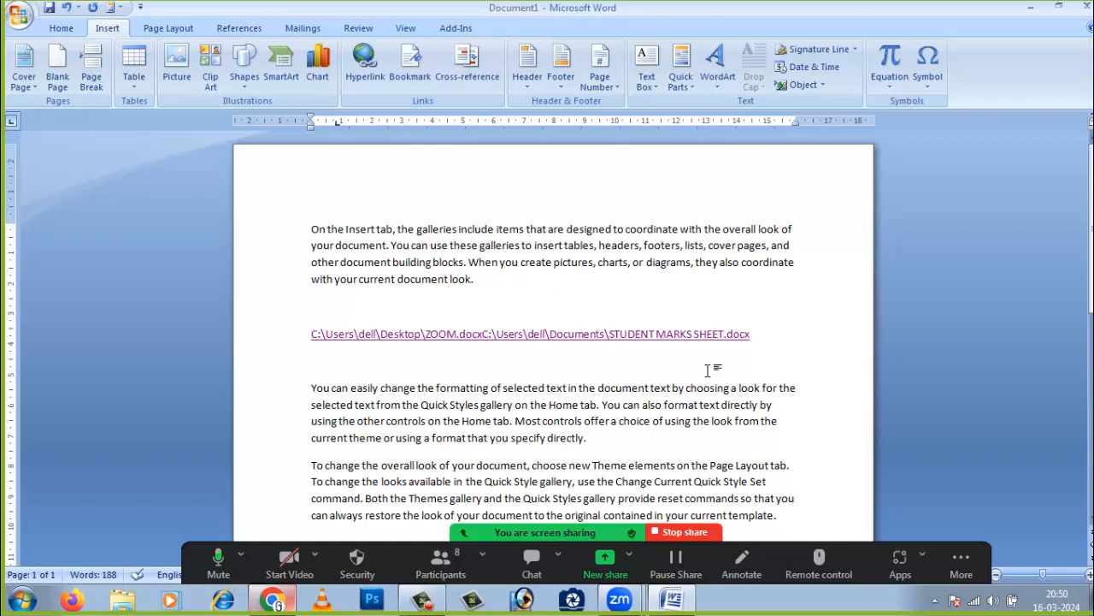
- Open and cancel the Insert Hyperlink dialog, then show Zoom's participants list
left_click(369, 66)
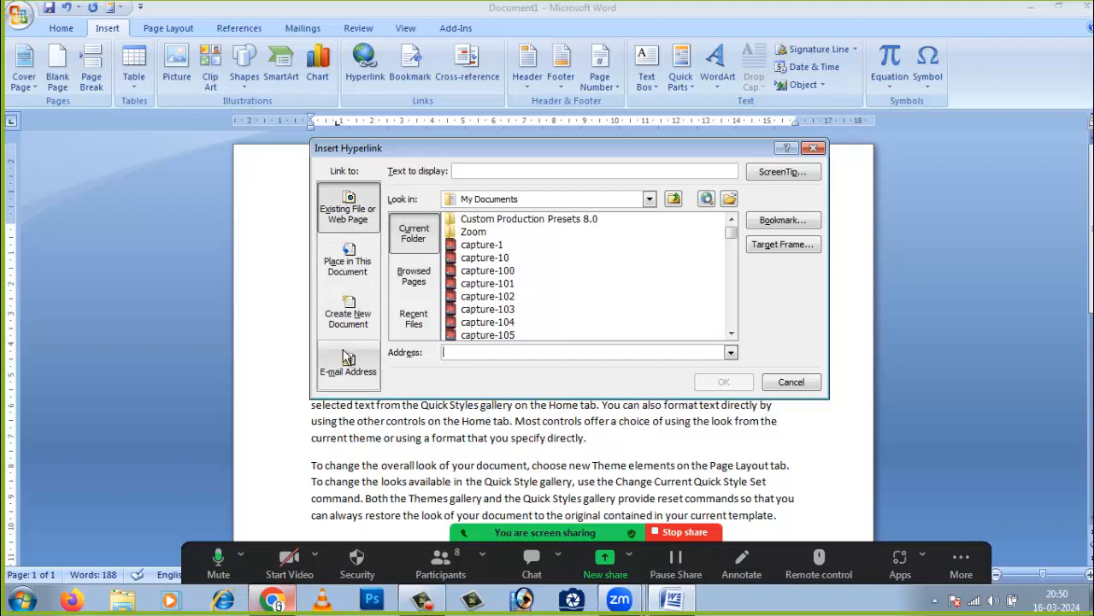
left_click(795, 381)
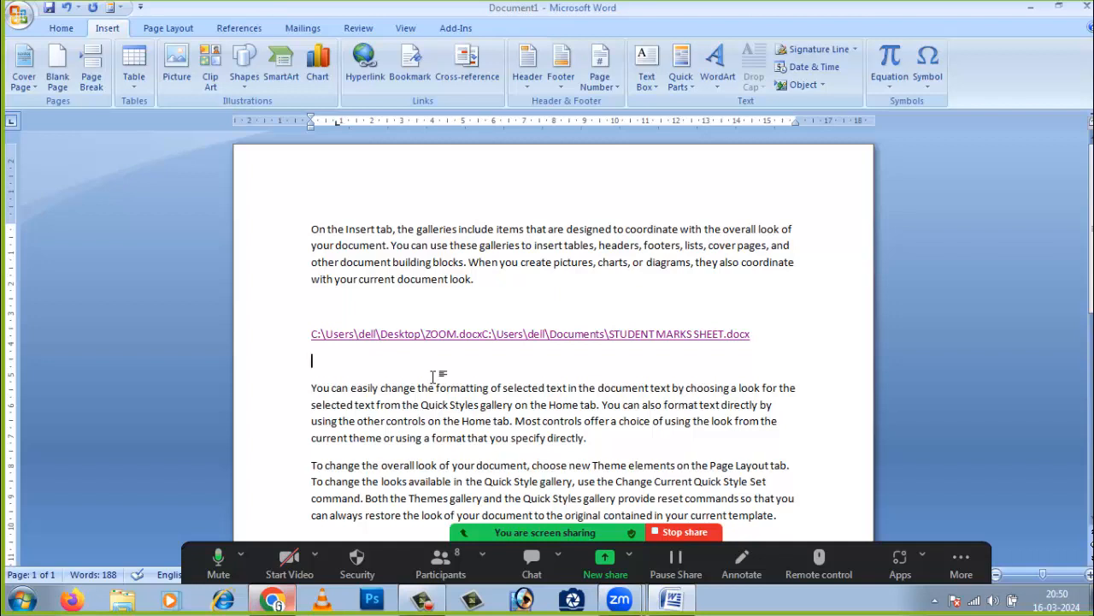
left_click(459, 556)
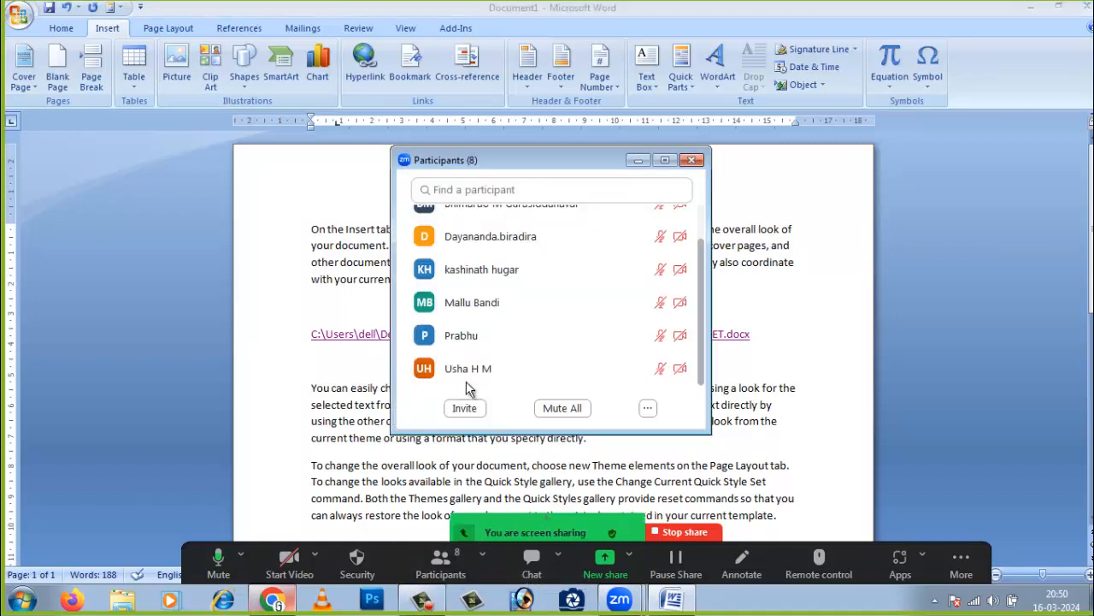
- Enlarge the Zoom Participants window, then minimize it to reveal the Word document
scroll(530, 338, "up", 3)
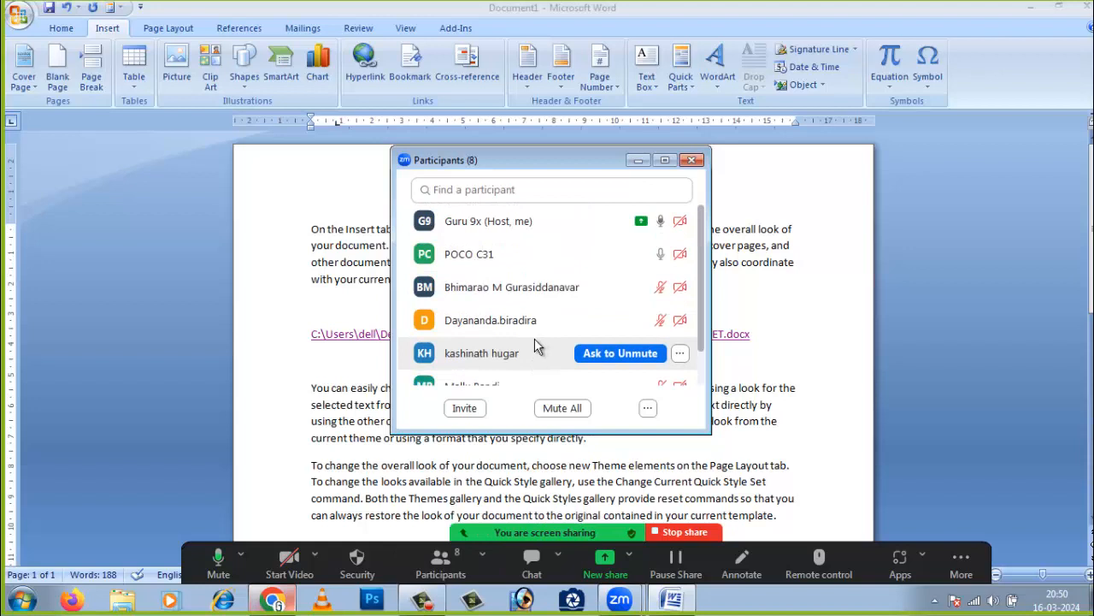
scroll(534, 345, "down", 3)
left_click_drag(692, 427, 762, 509)
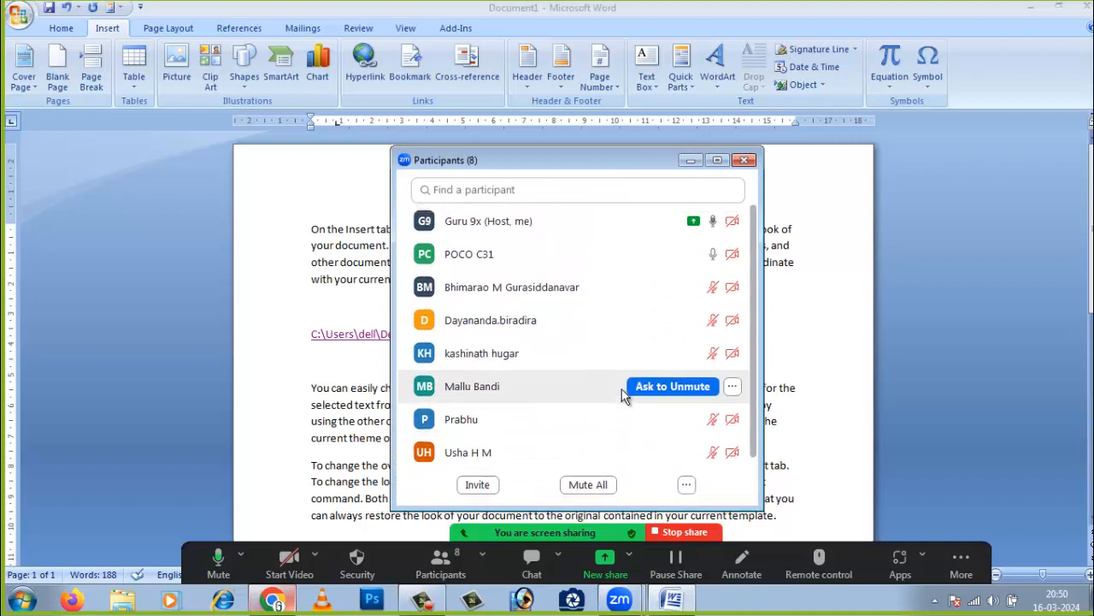
left_click(691, 161)
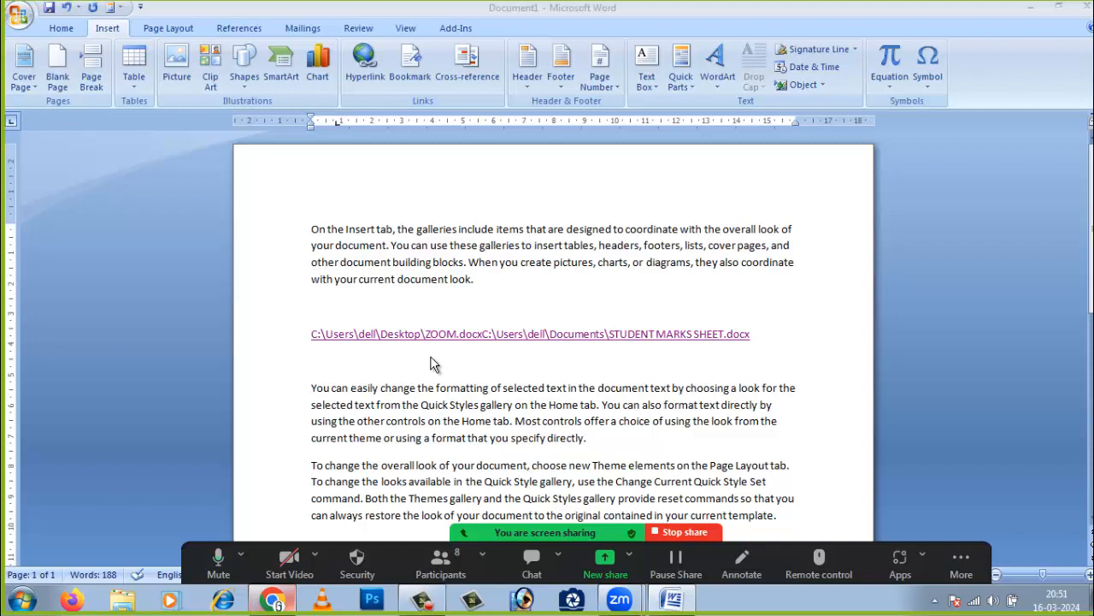
- In the Clip Art pane, clear the old search word COMPUTER and review media types and collections
left_click(218, 75)
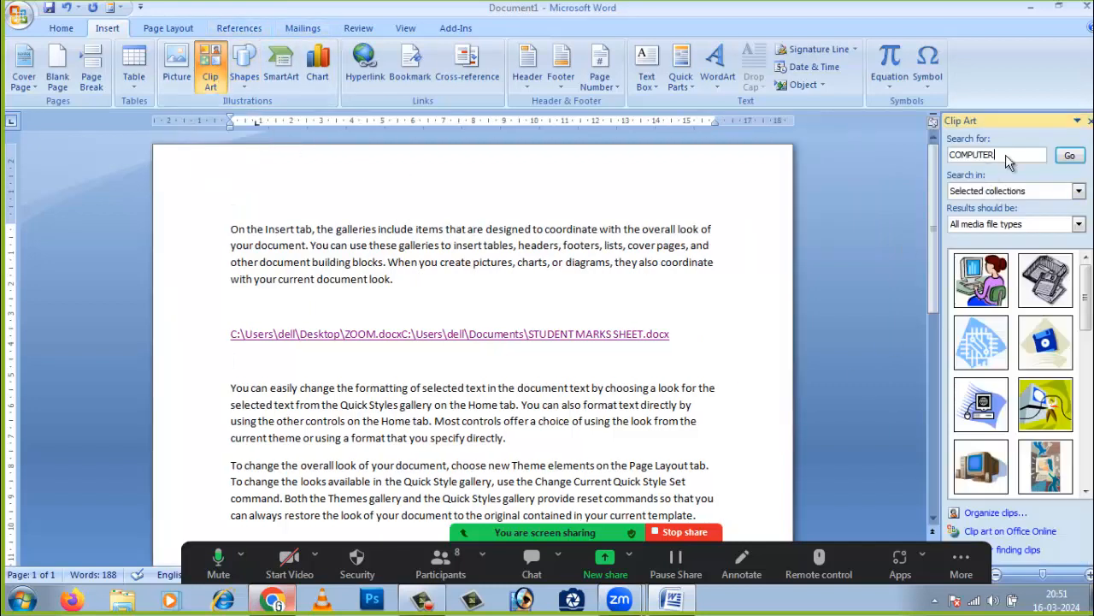
double_click(1011, 156)
key("BackSpace")
left_click(1079, 224)
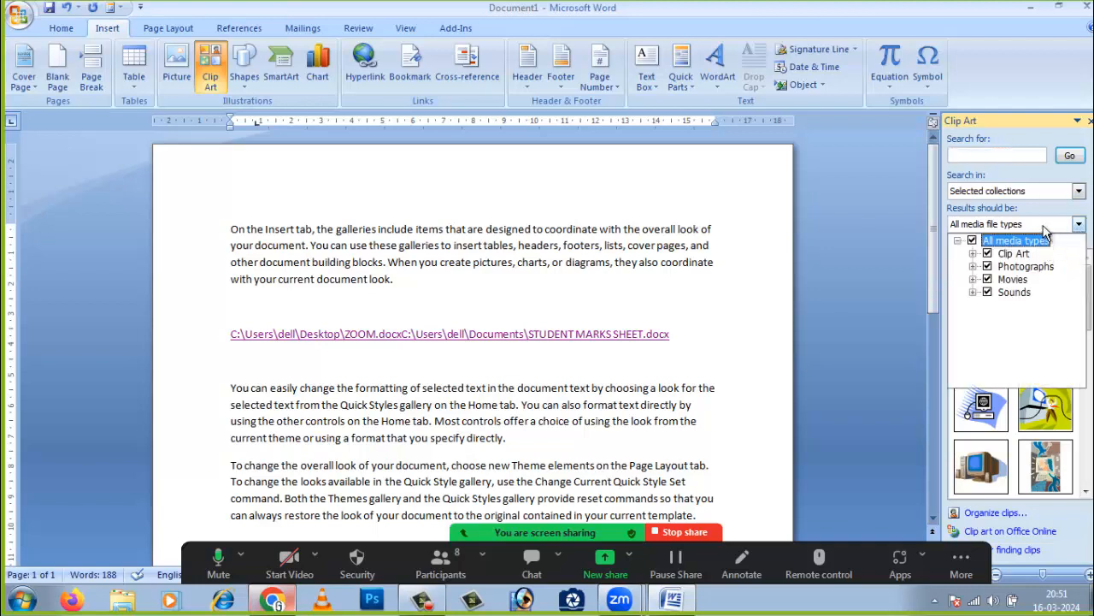
left_click(1079, 192)
left_click(1079, 191)
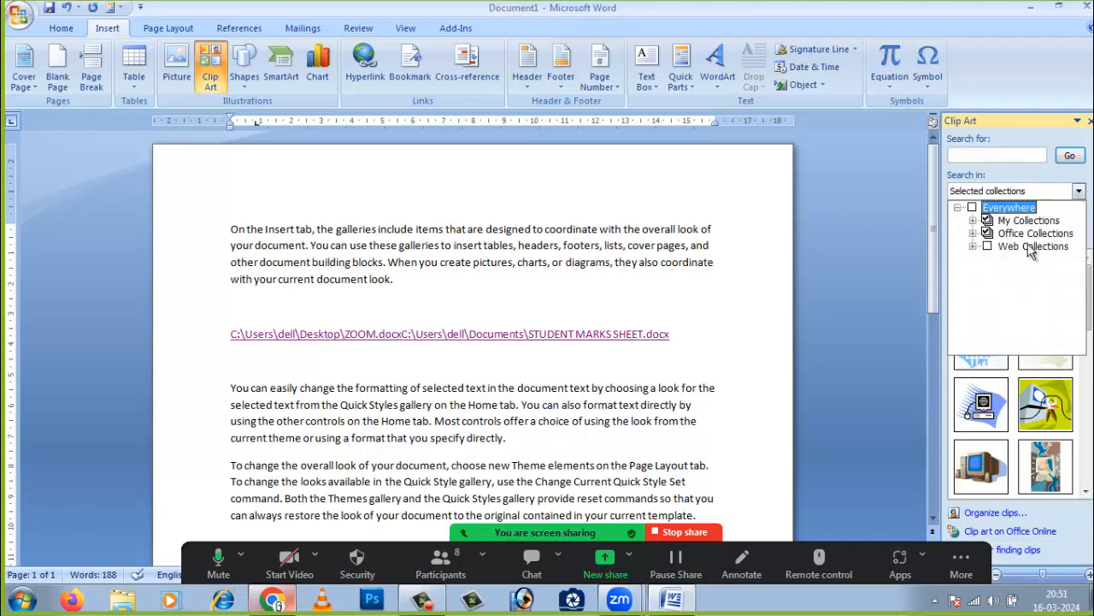
left_click(914, 290)
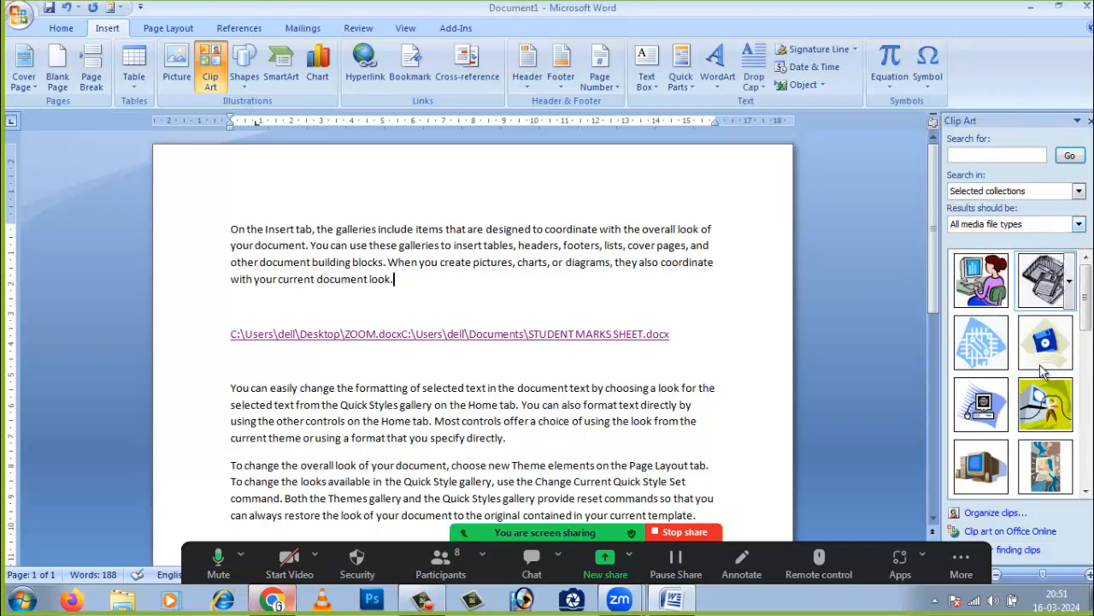
- Browse Unclassified Clips in the clip organizer, dismiss the script error, and close it
left_click(996, 513)
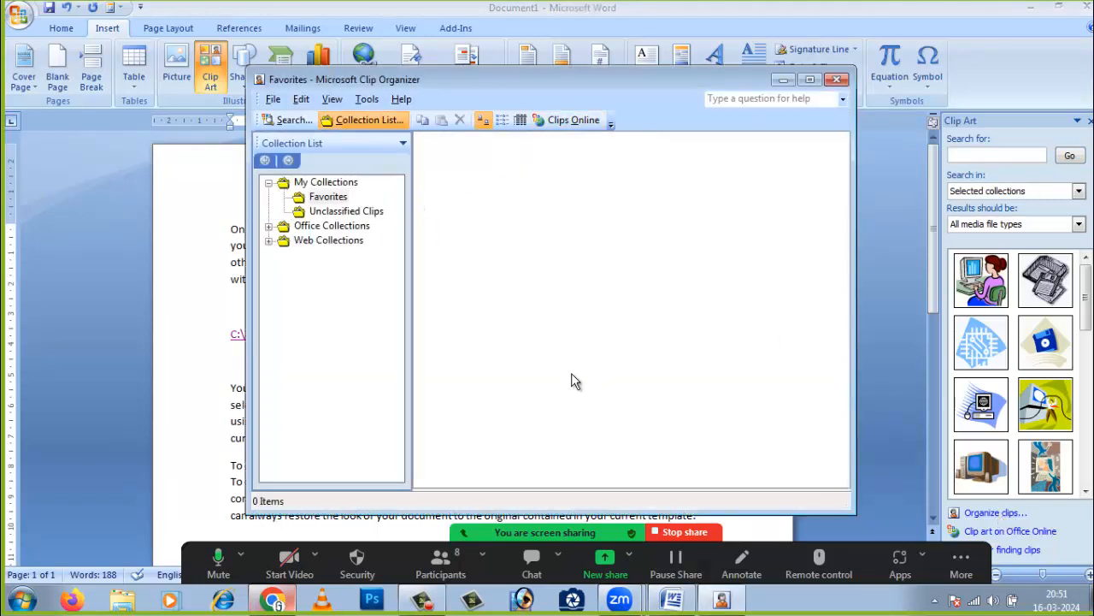
left_click(326, 214)
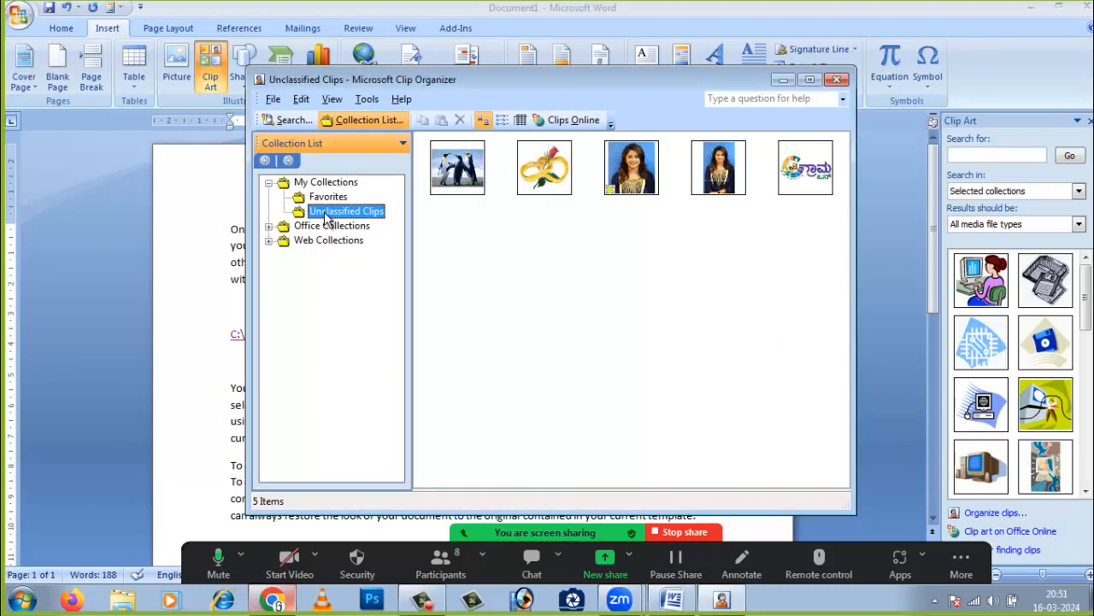
left_click(473, 171)
left_click(717, 232)
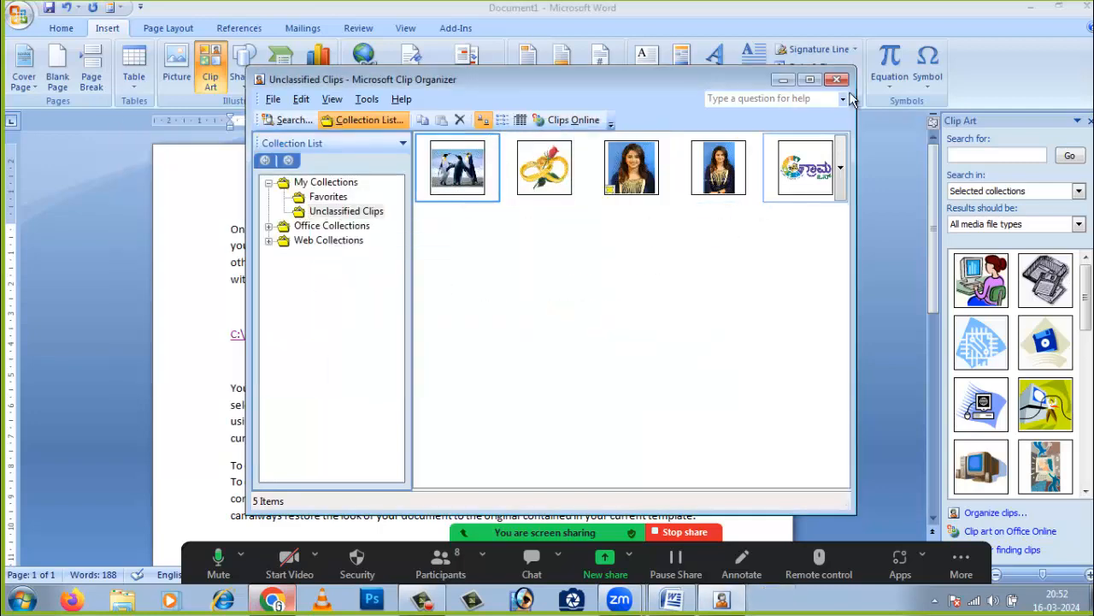
left_click(836, 80)
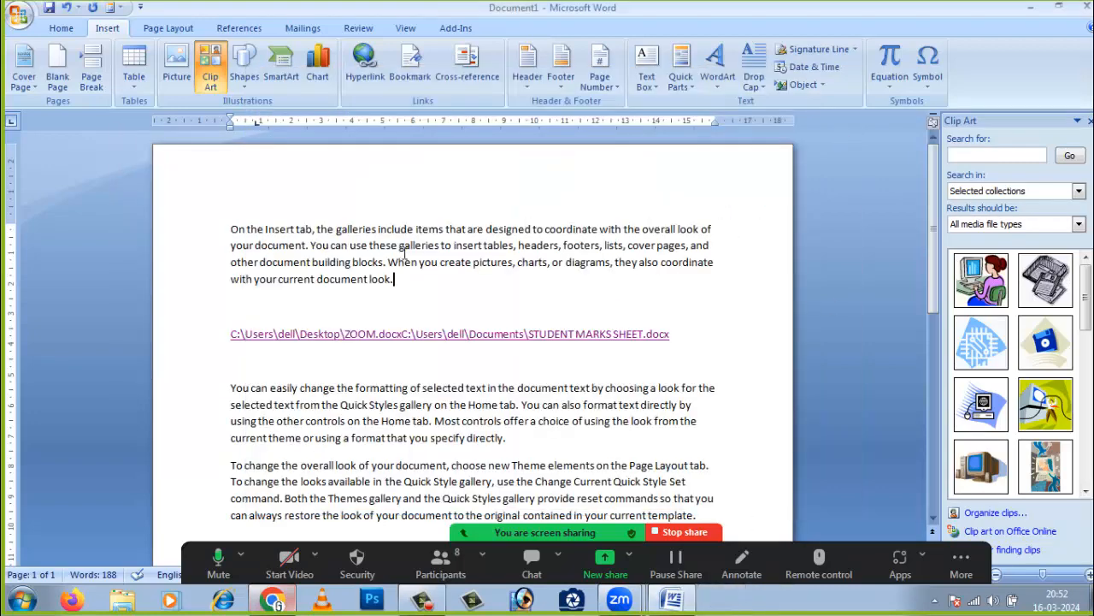
- Search Clip Art for 'sports' and insert the archery target clip
left_click(962, 154)
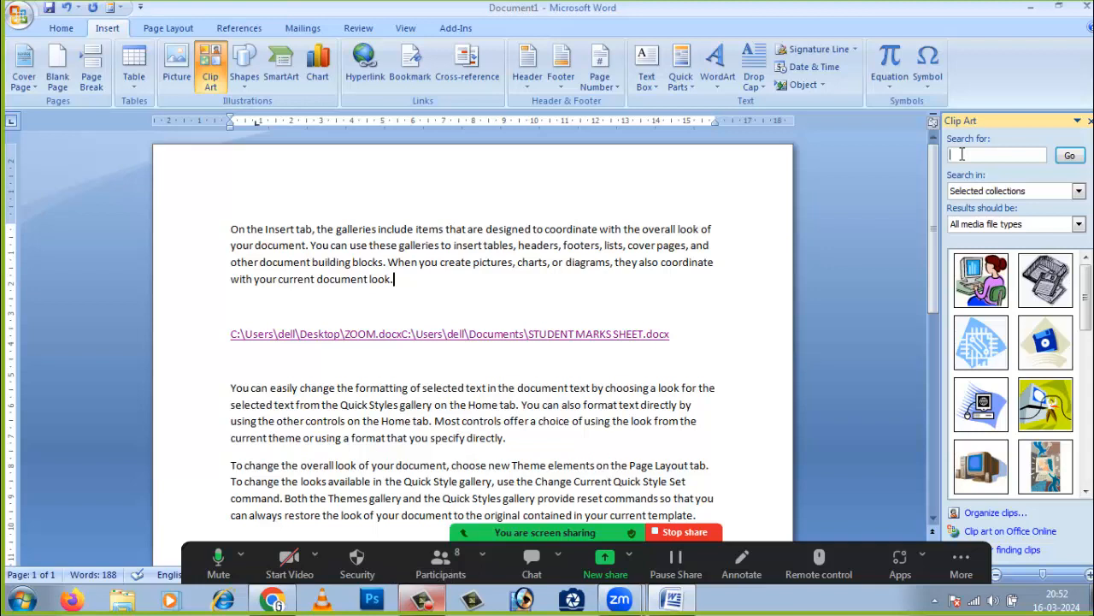
type("sports")
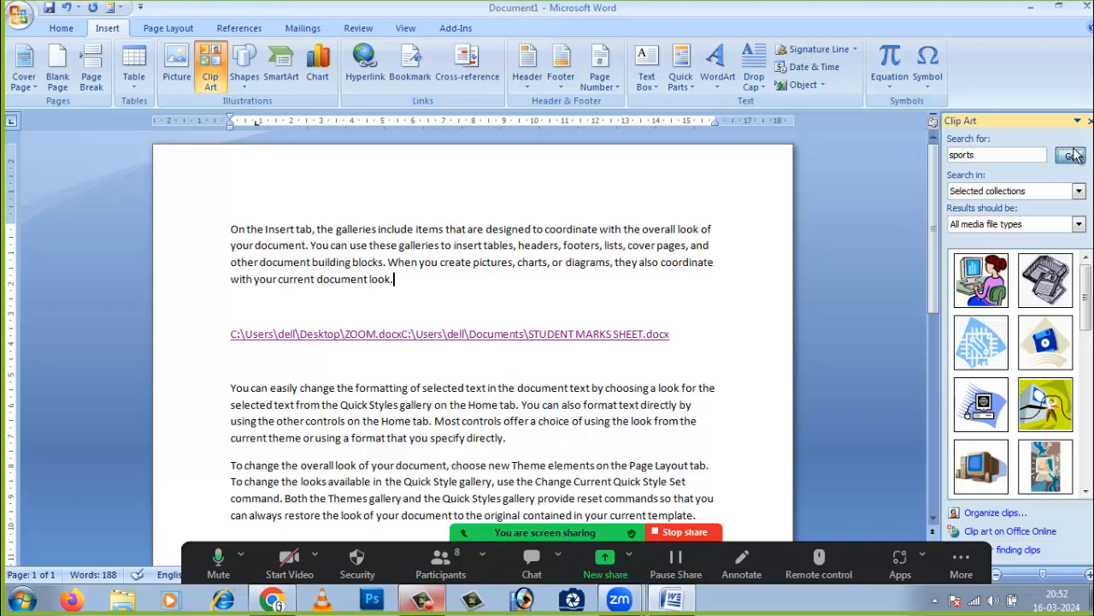
left_click(1070, 154)
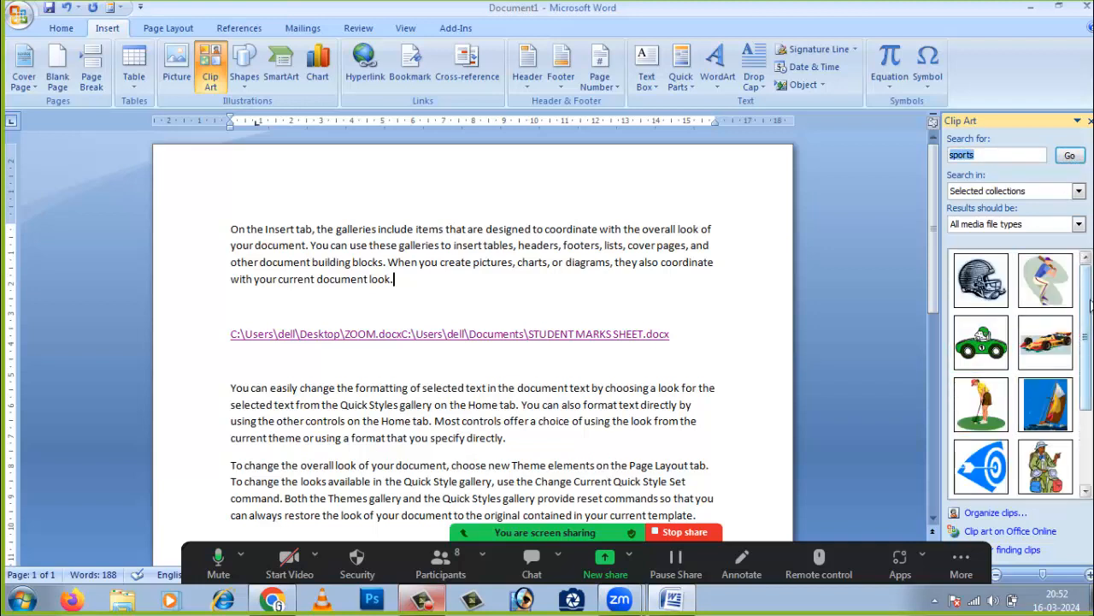
left_click_drag(1090, 304, 1090, 377)
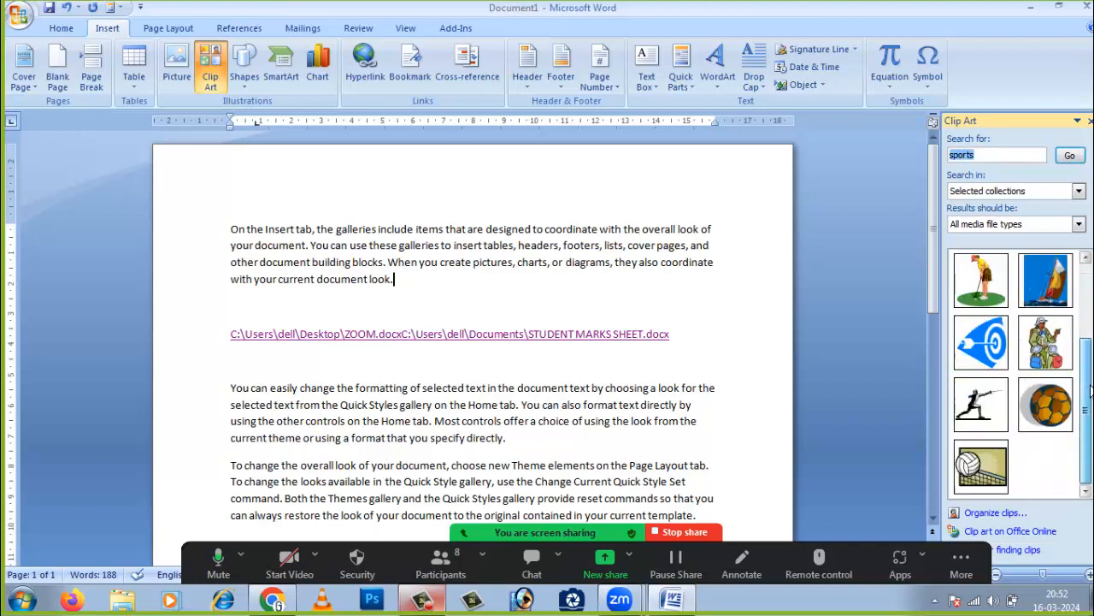
left_click(992, 346)
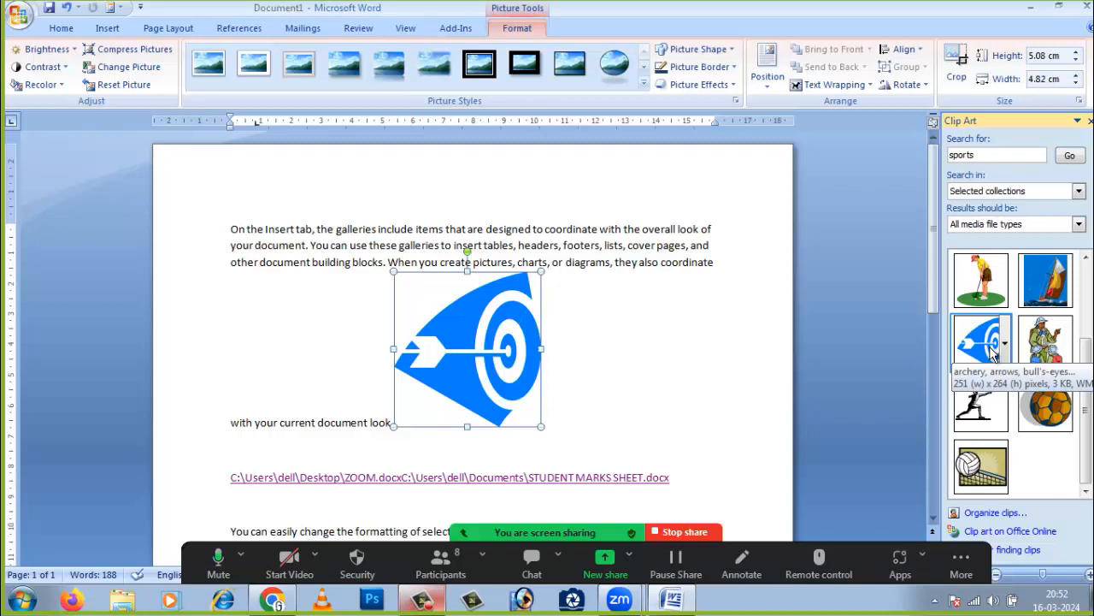
- Search Clip Art for 'animals' and insert the tiger, cow and vet-with-girl clips
double_click(949, 155)
type("a")
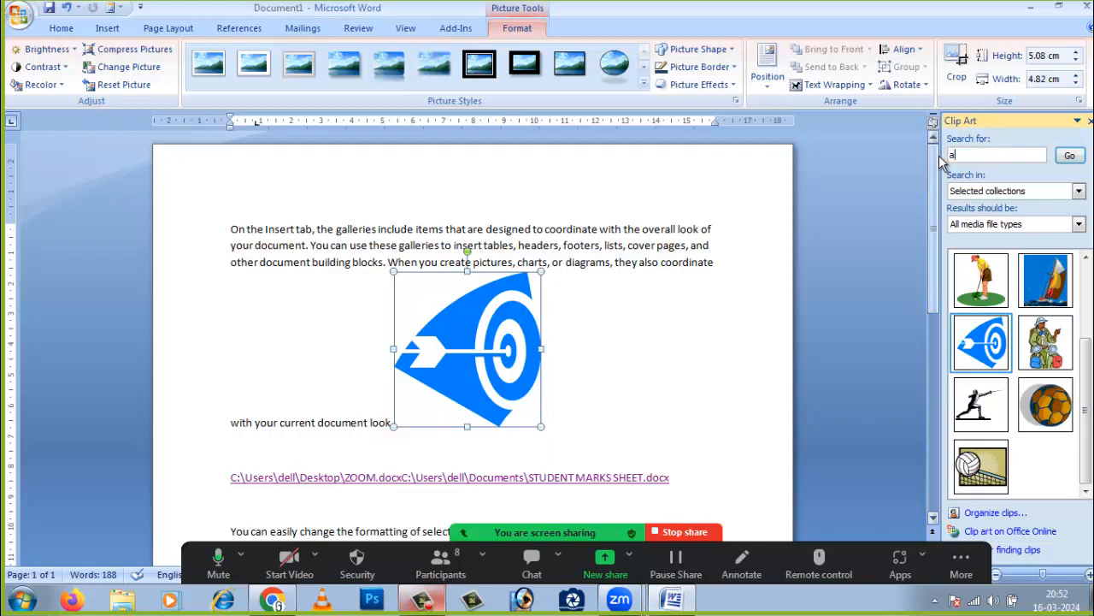
type("nimals")
key("Return")
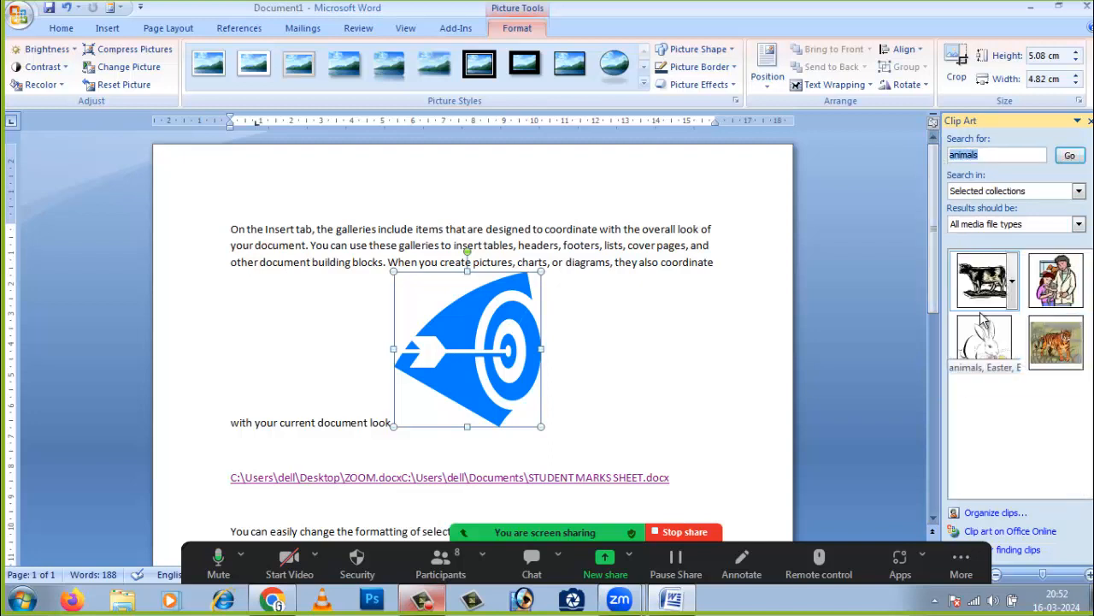
left_click(1054, 344)
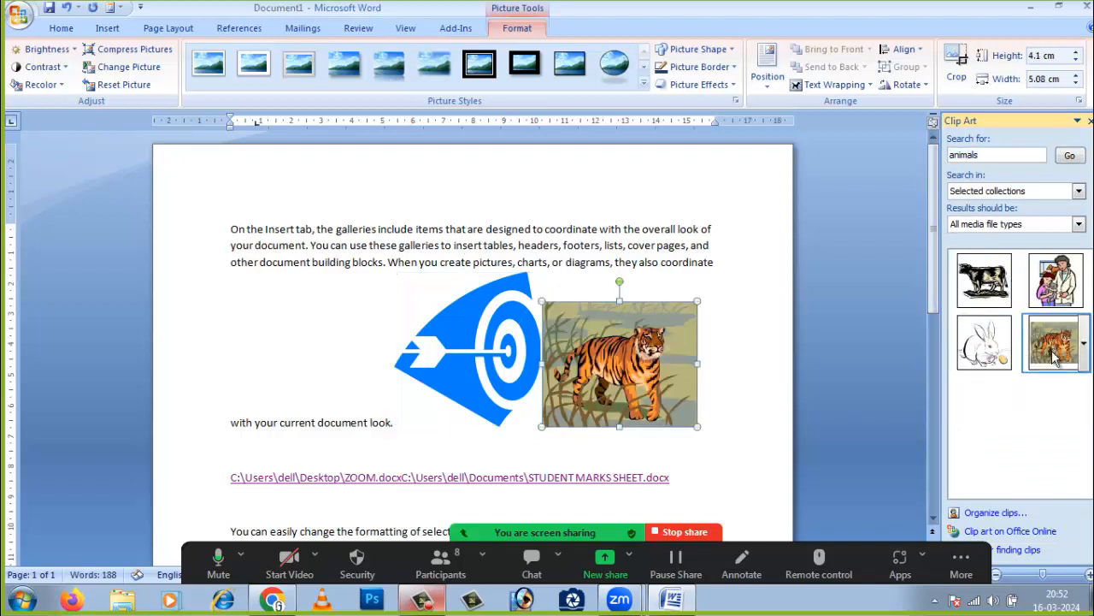
left_click(983, 280)
left_click(1057, 280)
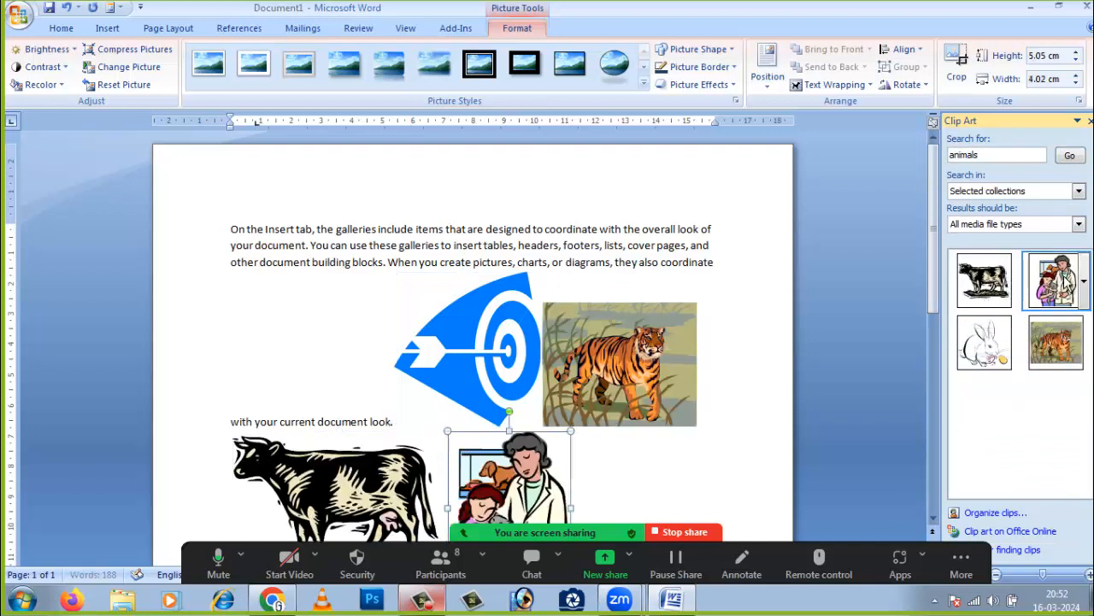
left_click_drag(990, 155, 947, 156)
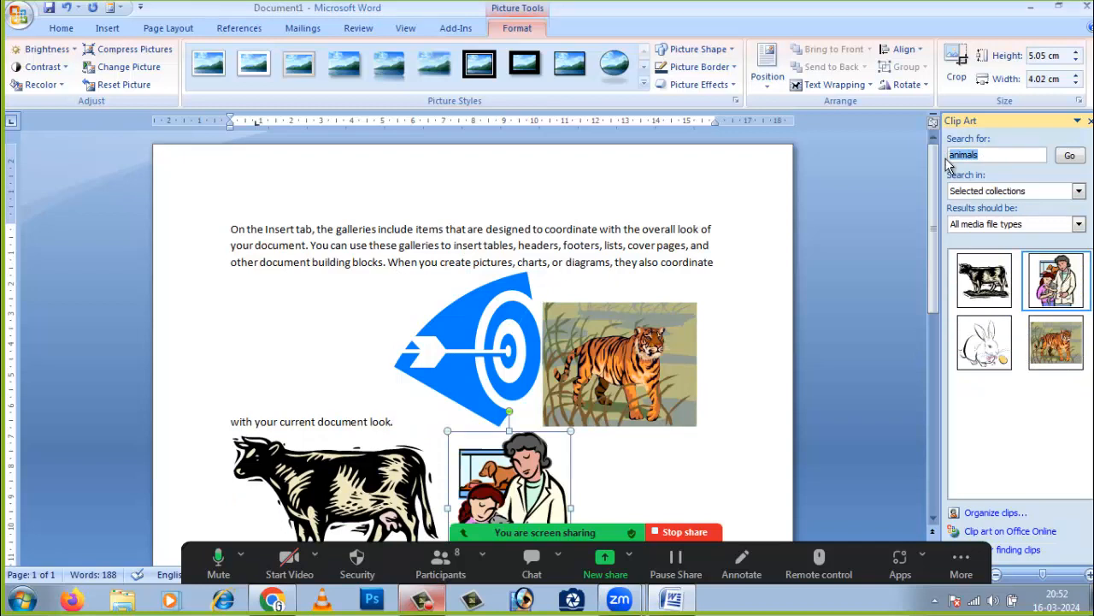
- Search Clip Art for 'home' and insert the pond-house and black house icon clips
type("home")
key("Return")
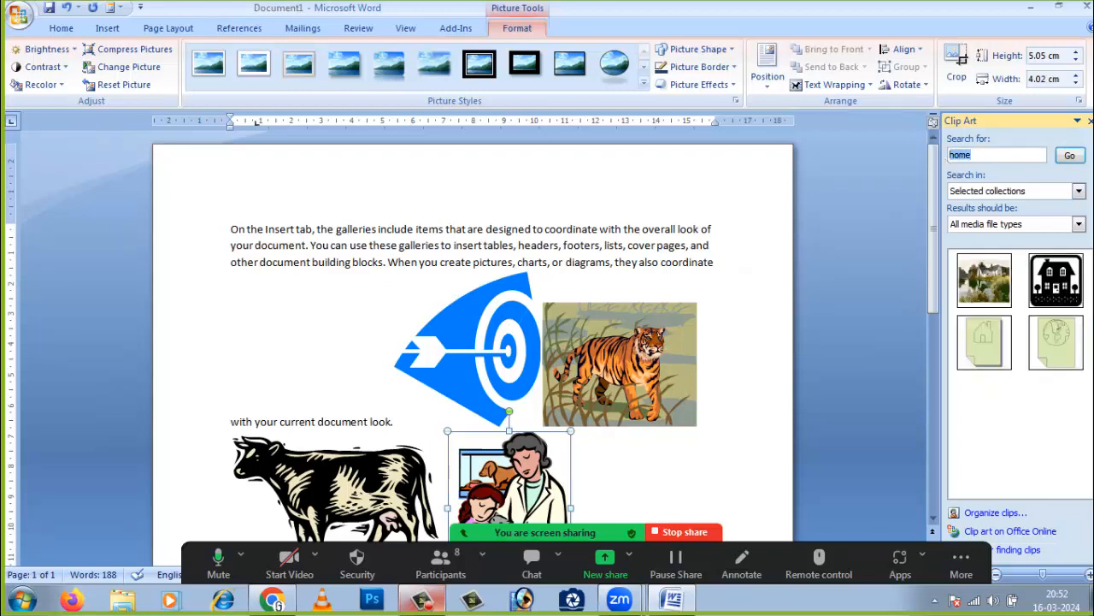
left_click(984, 280)
left_click(1052, 289)
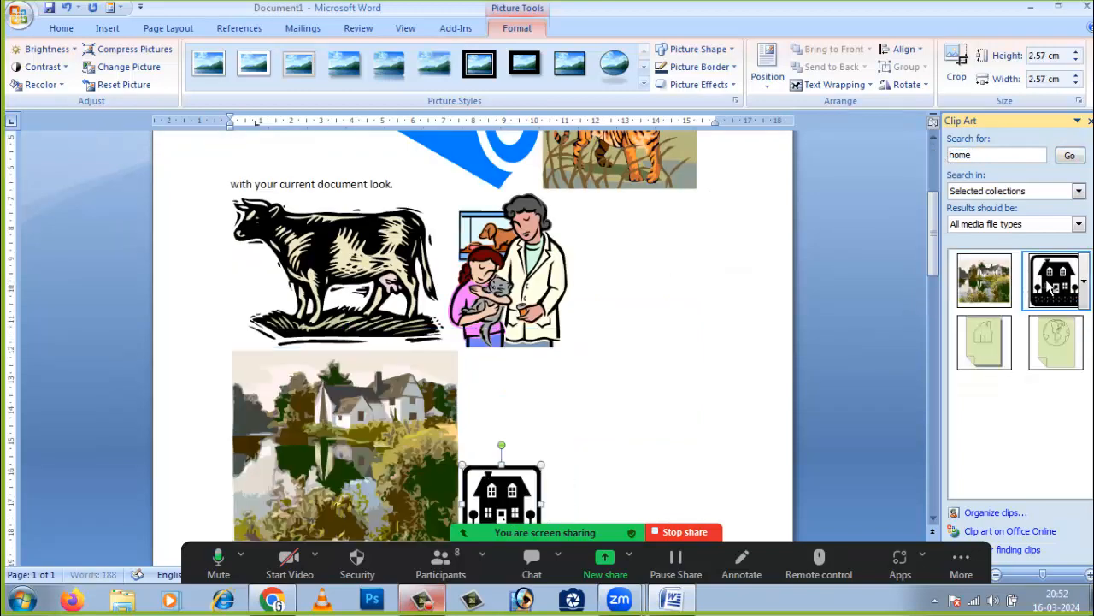
- Search 'computer', insert the woman-at-computer and yellow computer clips, moving the woman before the house
left_click_drag(988, 155, 892, 157)
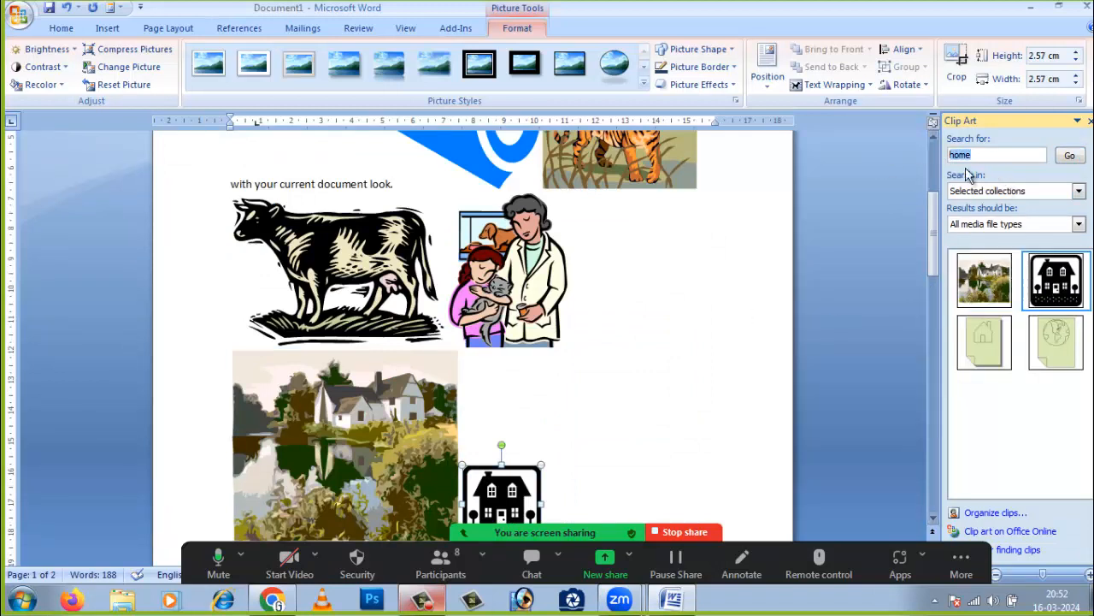
type("computer")
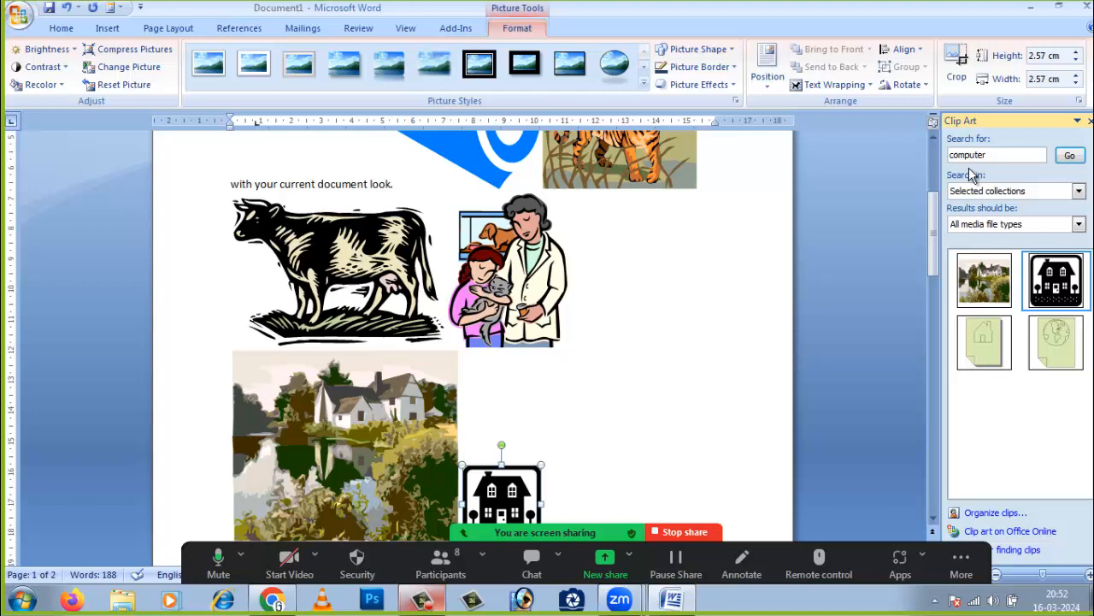
left_click(1069, 154)
left_click(981, 281)
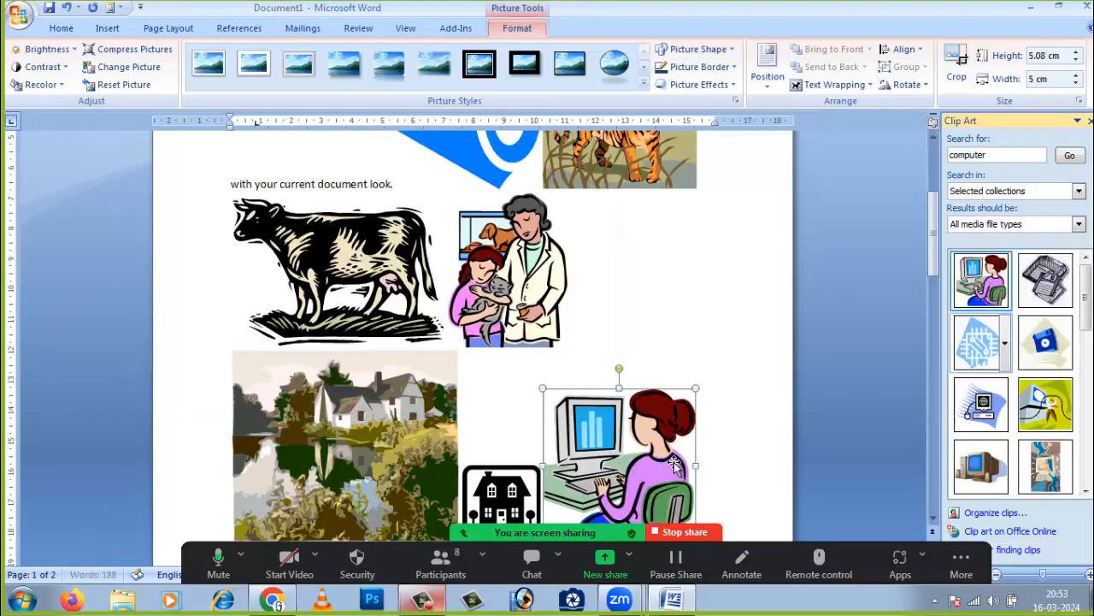
left_click_drag(676, 466, 743, 342)
left_click(1036, 419)
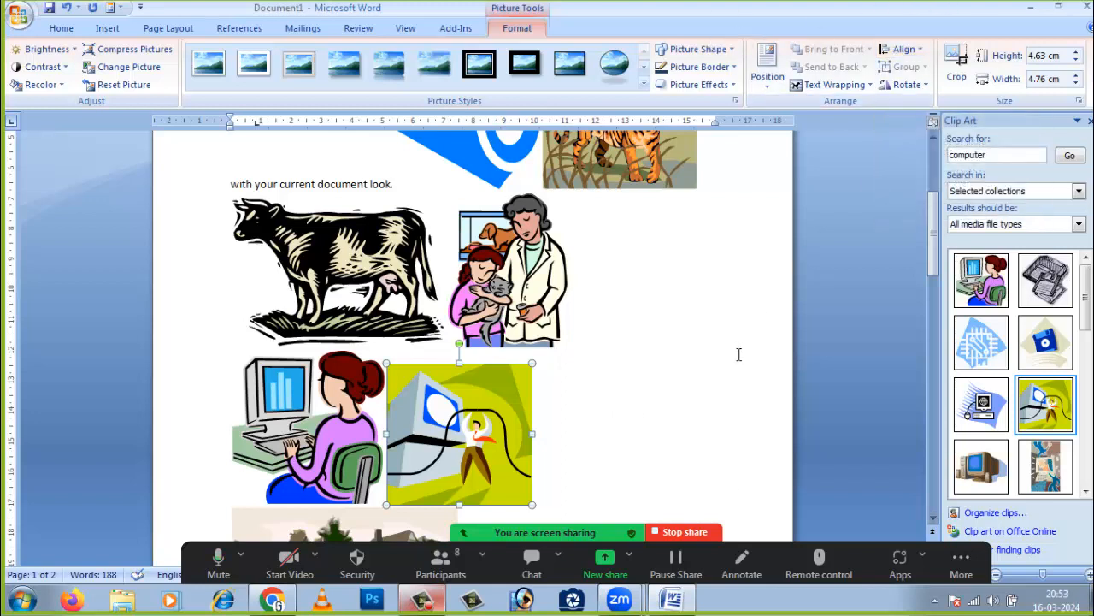
left_click(872, 330)
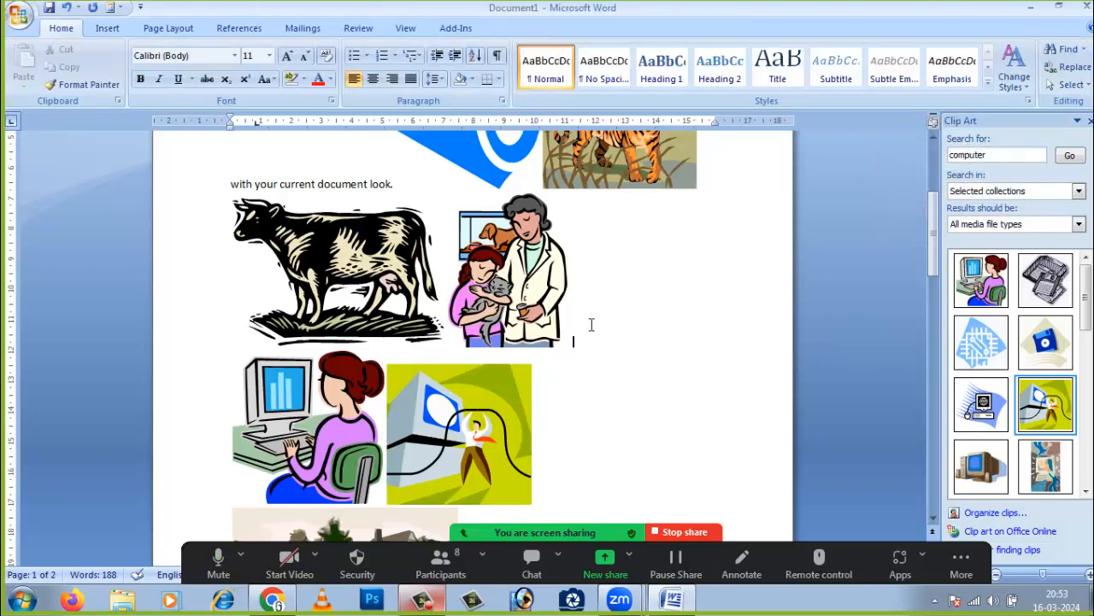
- Drag the tiger picture down into the lower picture row
scroll(558, 370, "up", 2)
scroll(557, 370, "up", 1)
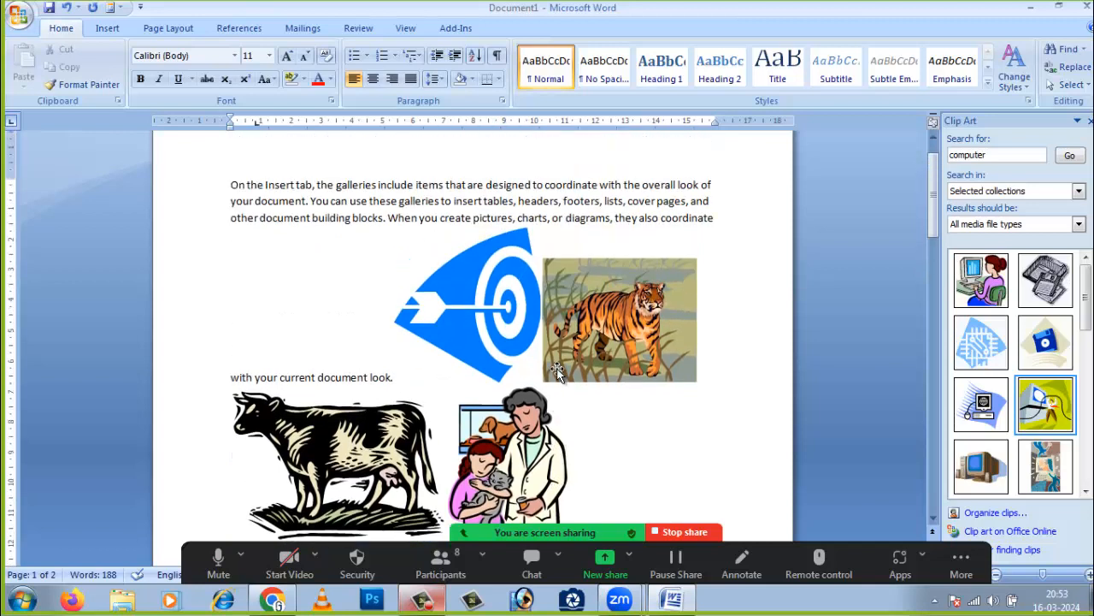
scroll(558, 369, "down", 1)
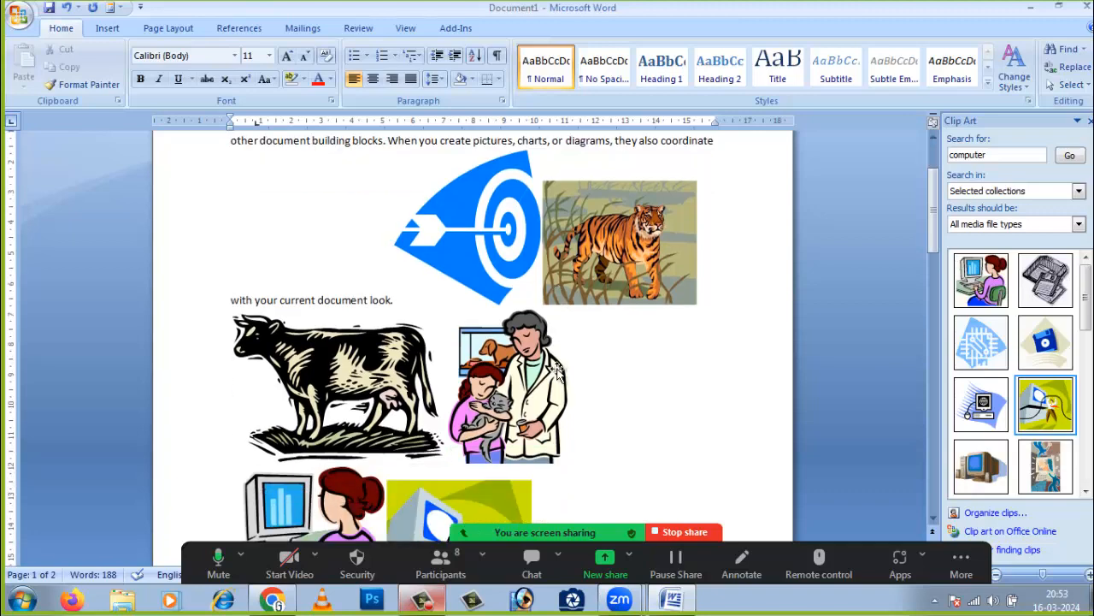
left_click_drag(624, 274, 665, 371)
- Select the blue archery target picture to show its picture formatting options
scroll(633, 399, "up", 2)
left_click(499, 268)
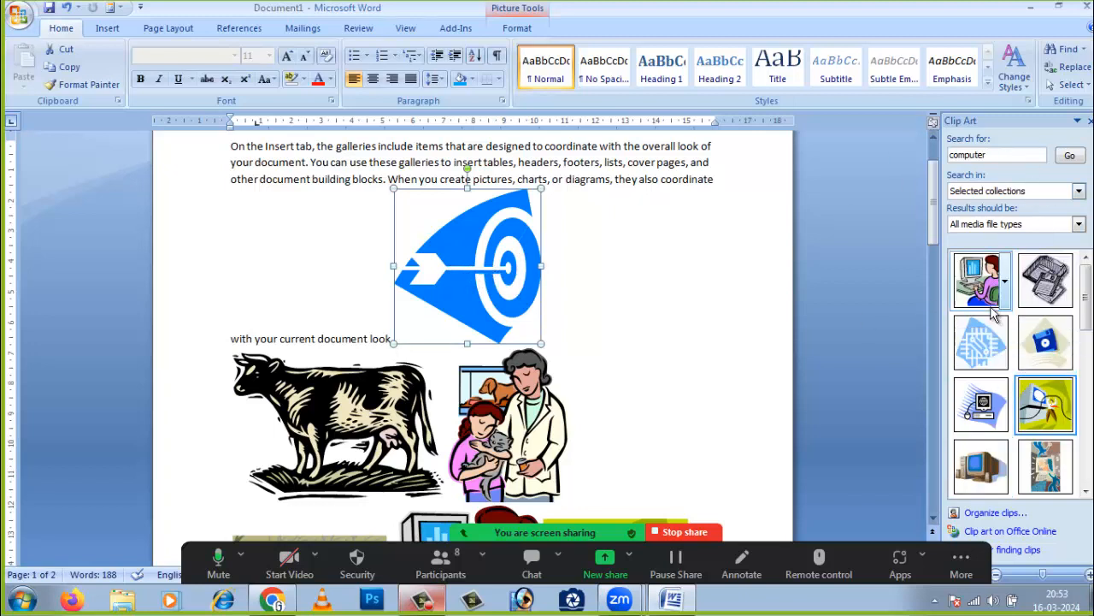
left_click(608, 318)
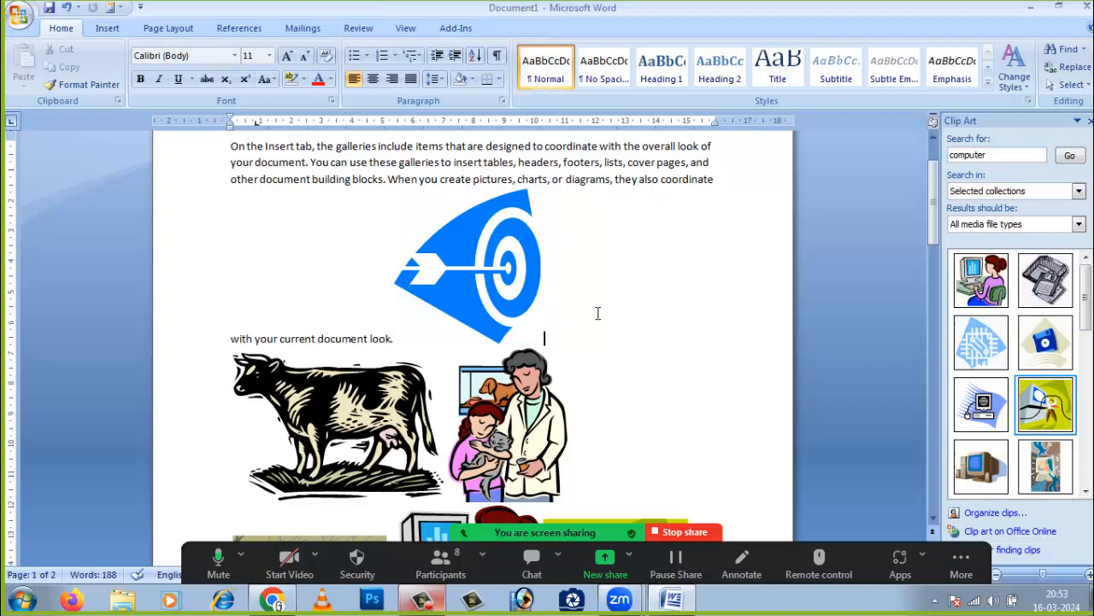
left_click(488, 271)
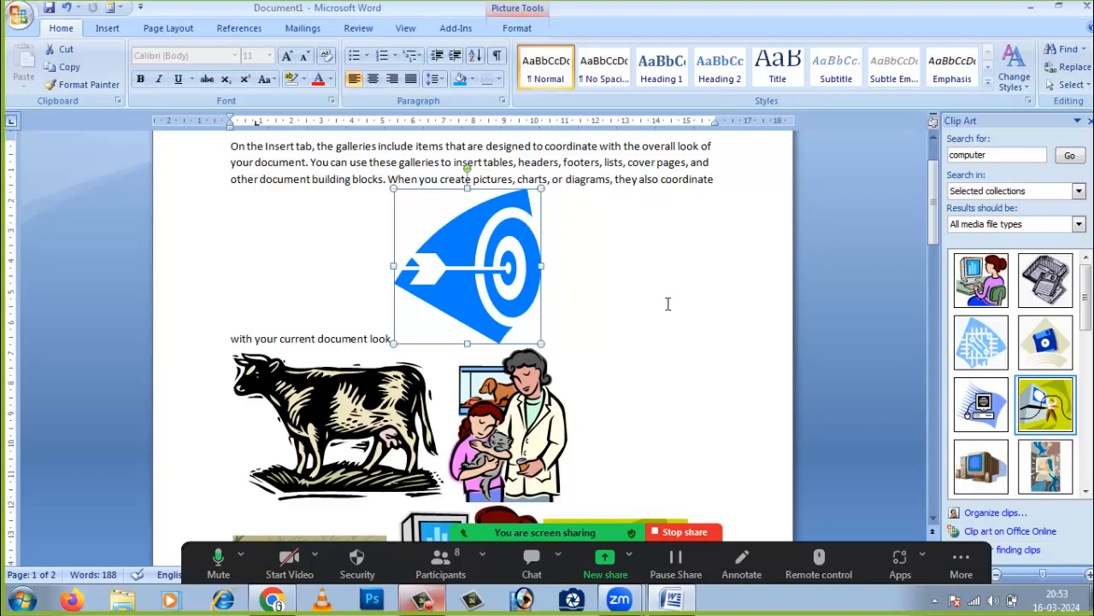
left_click(110, 29)
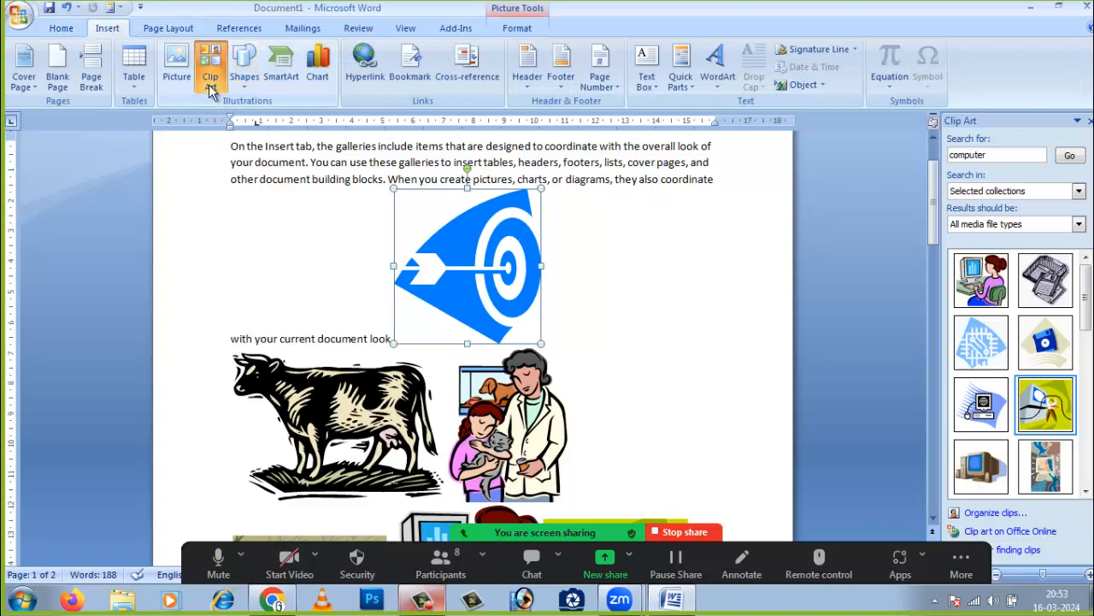
left_click(651, 297)
left_click(1004, 157)
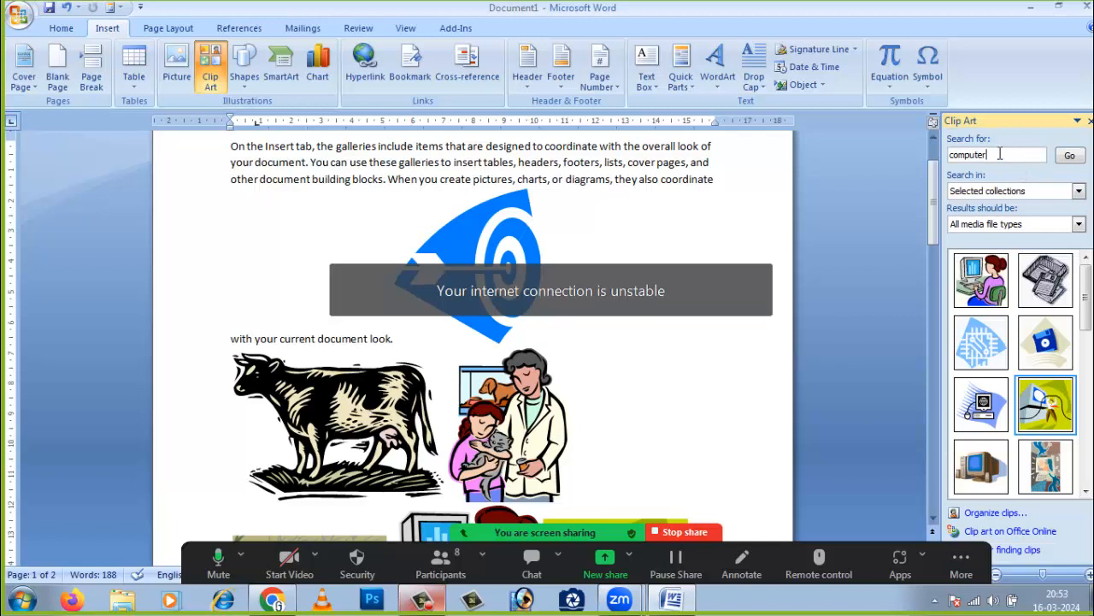
left_click(588, 245)
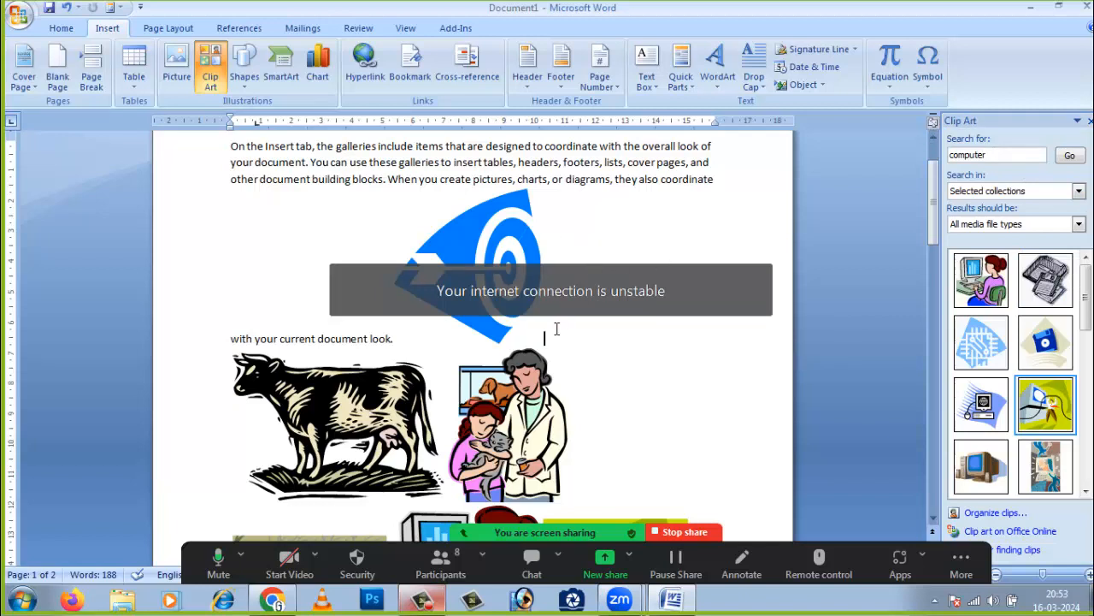
left_click(476, 254)
- Float the target picture in front of text, shrink it to 3.44 cm high, and place it beside the cow
left_click(513, 30)
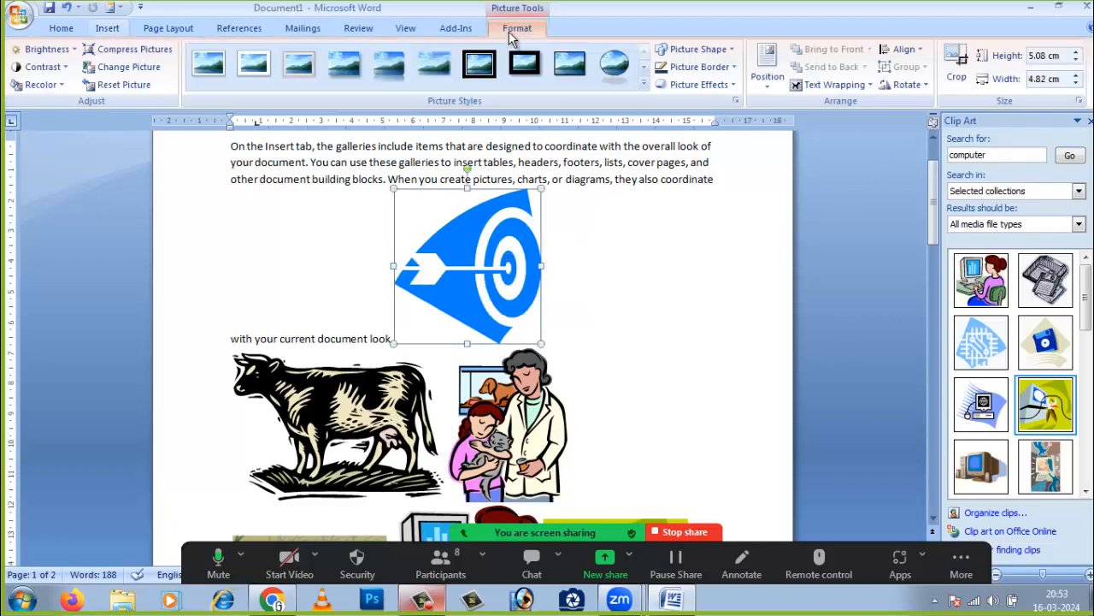
left_click(862, 83)
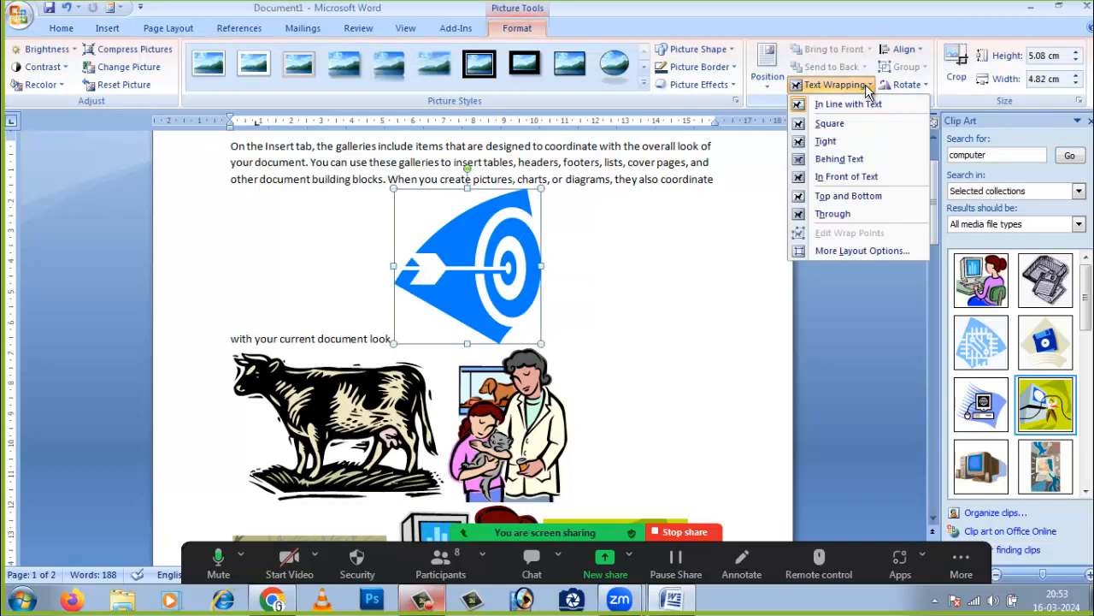
left_click(859, 177)
left_click_drag(488, 254, 699, 255)
left_click_drag(702, 260, 276, 254)
left_click_drag(328, 178, 281, 229)
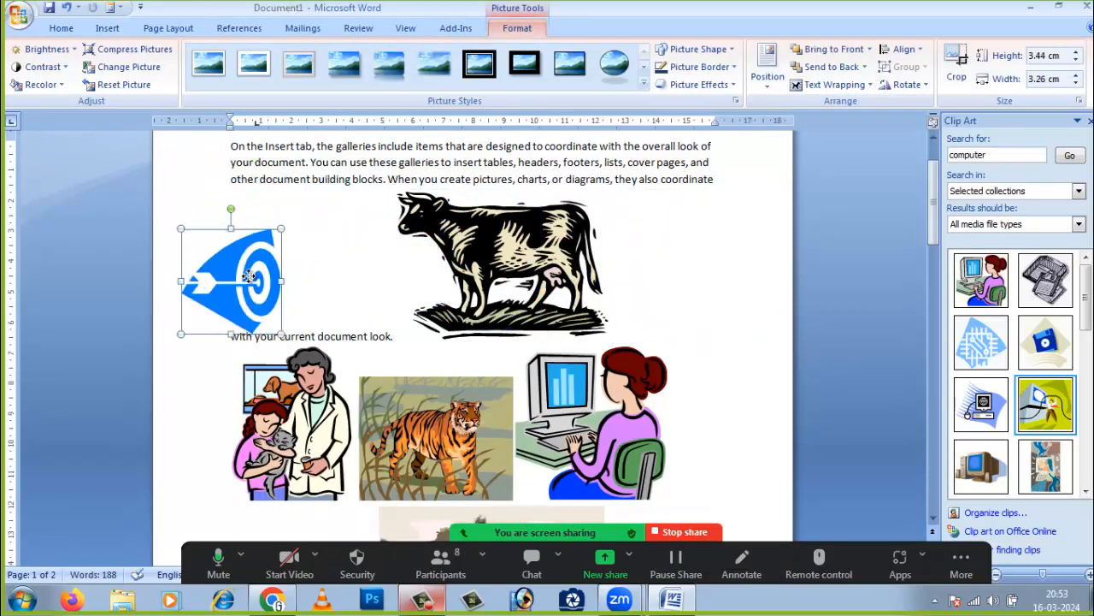
left_click_drag(248, 275, 684, 387)
left_click(350, 252)
left_click(270, 272)
left_click(689, 308)
- Set the tiger picture to In Front of Text and move it left of the cow
left_click(436, 438)
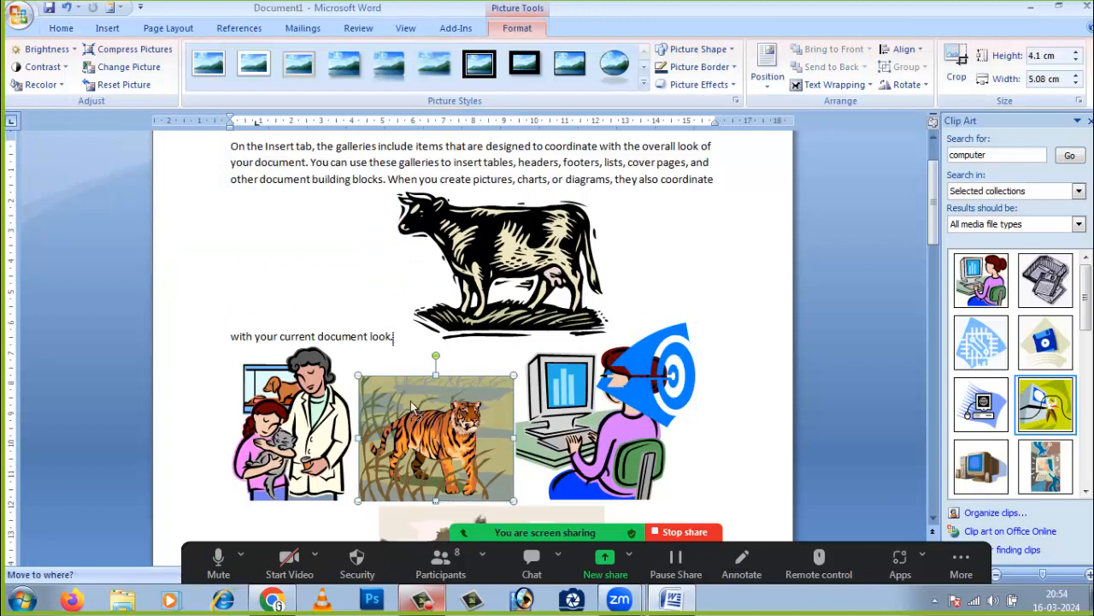
left_click(842, 85)
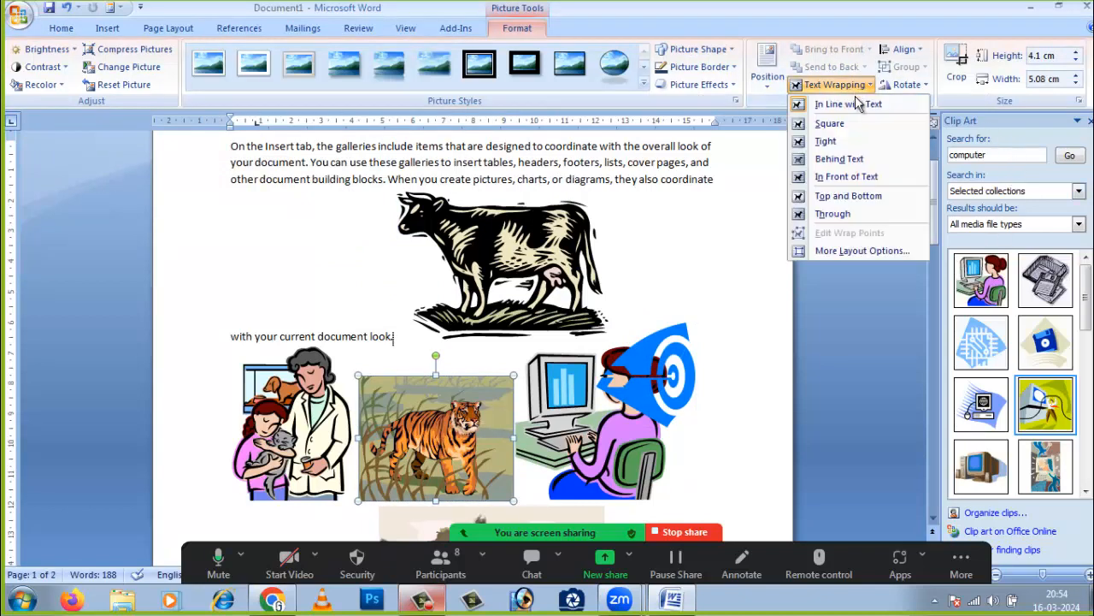
left_click(847, 176)
left_click_drag(462, 416, 334, 237)
left_click(603, 316)
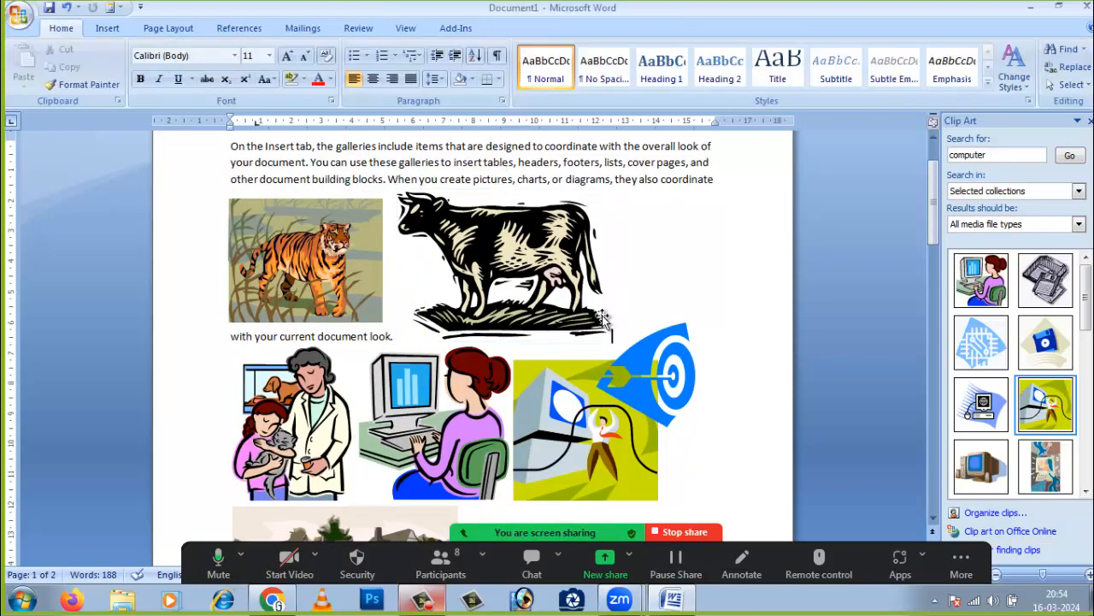
left_click(311, 426)
- Scroll to the house pictures and hyperlink line, then show Zoom's participant list
scroll(568, 336, "up", 2)
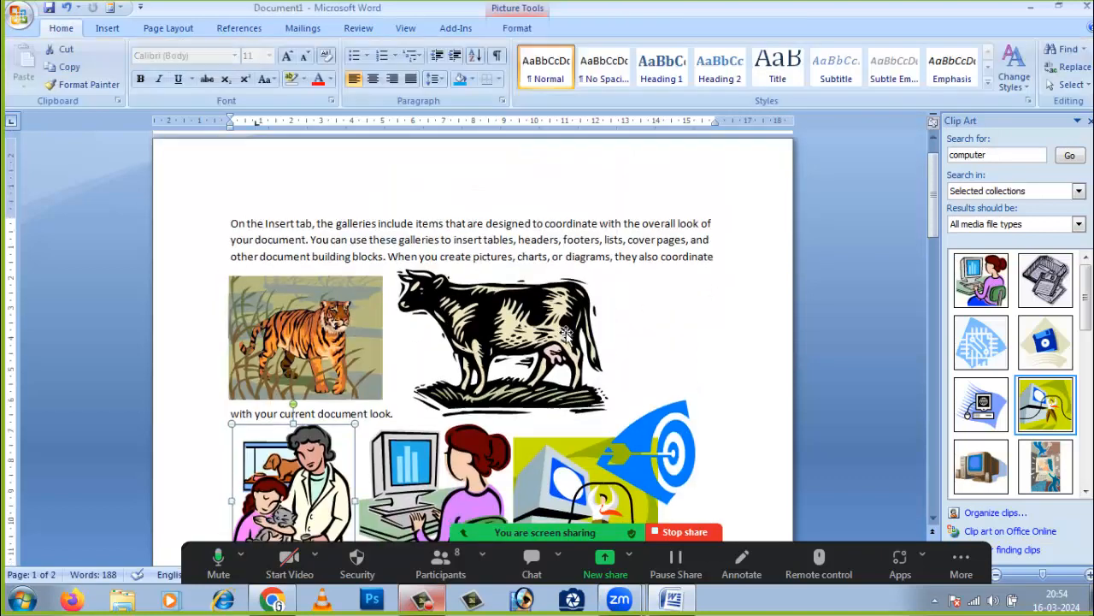
scroll(566, 334, "down", 8)
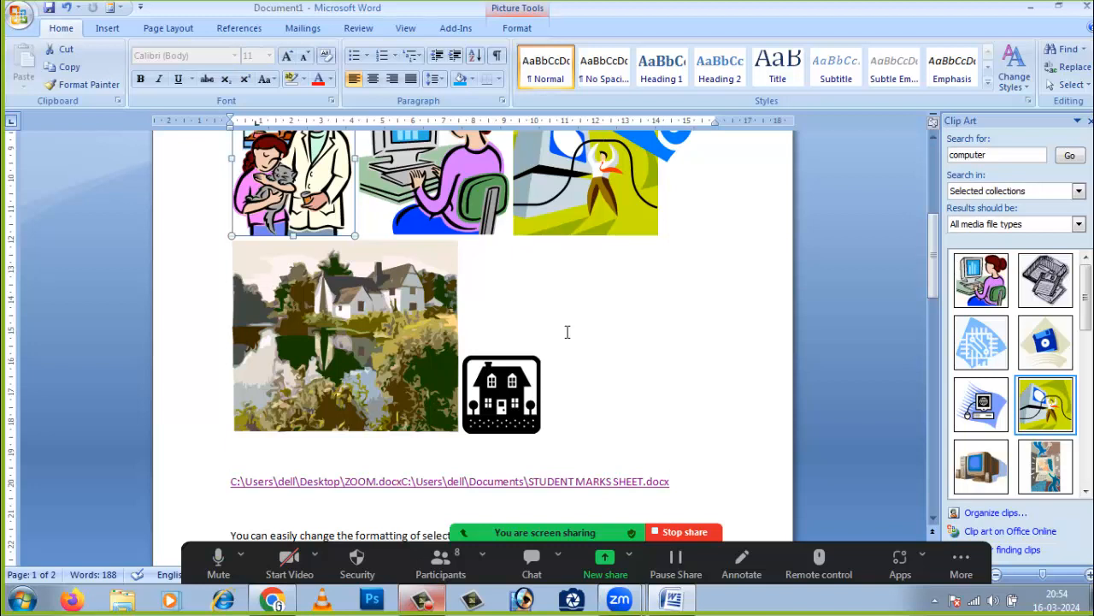
left_click(440, 560)
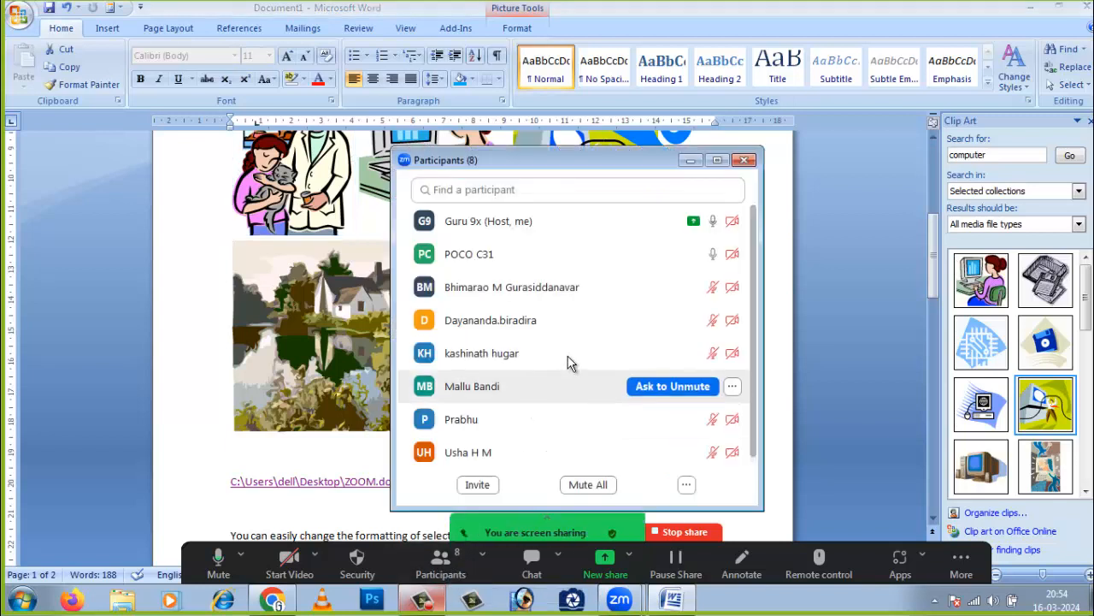
- Reposition and enlarge the Participants window, review the attendees, then minimize it
scroll(581, 342, "down", 1)
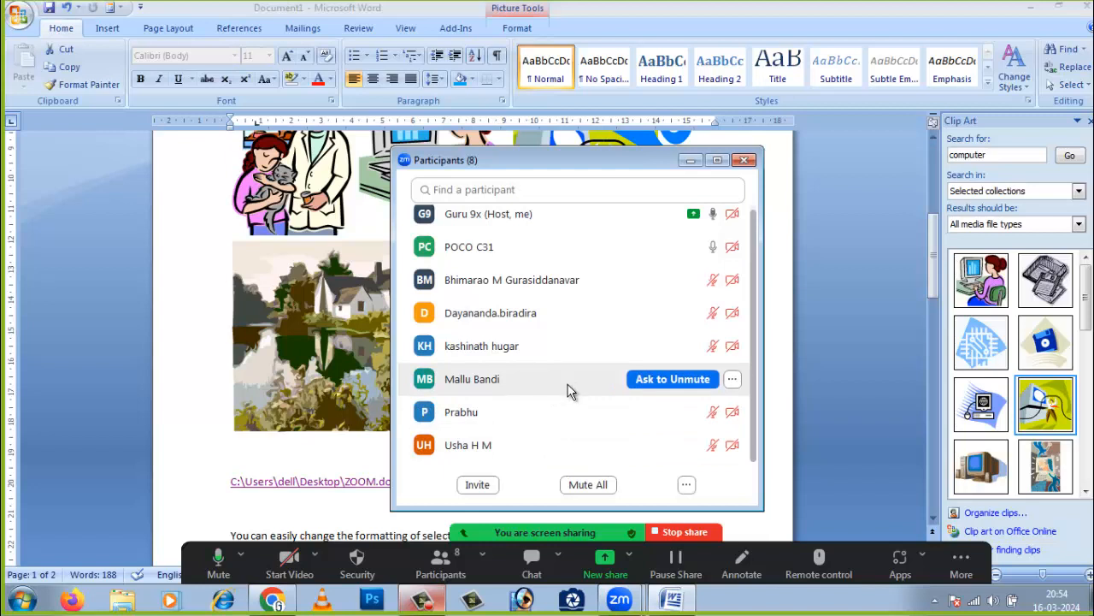
left_click_drag(574, 163, 601, 113)
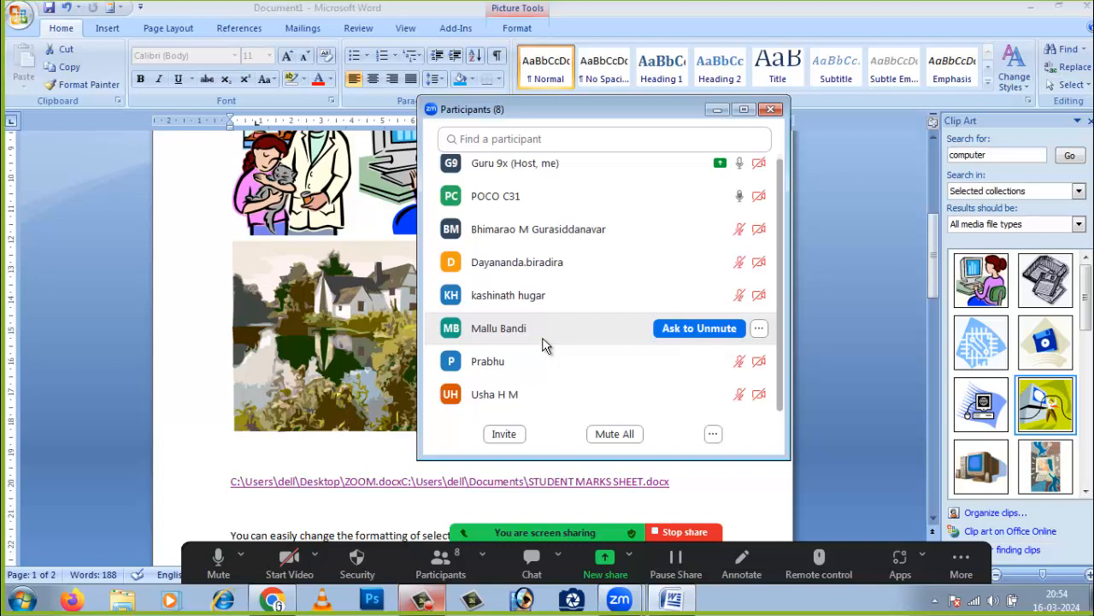
left_click_drag(419, 460, 419, 494)
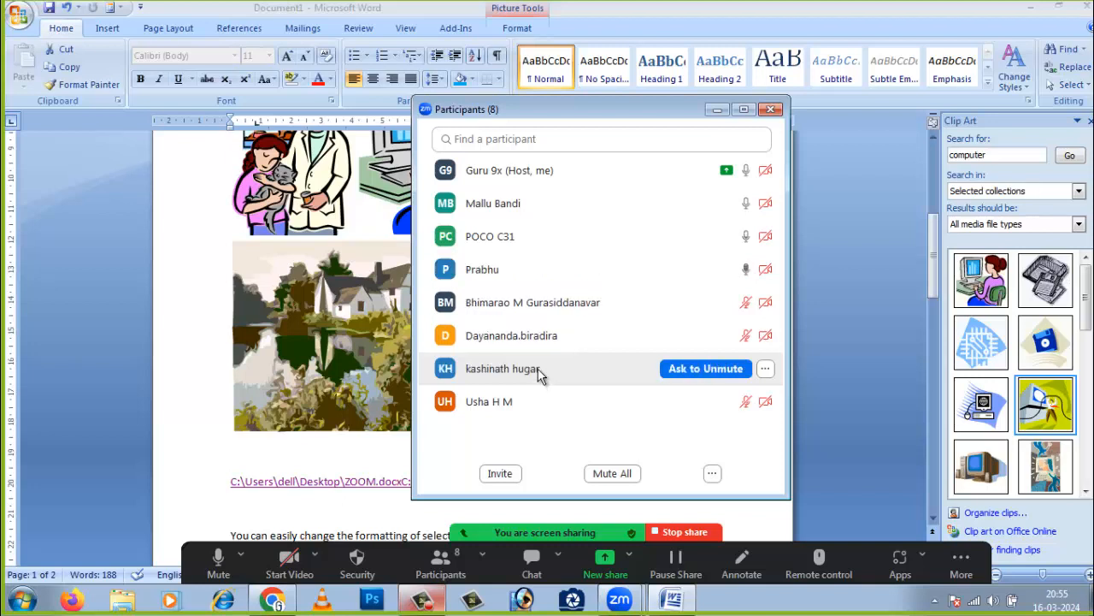
mouse_move(574, 272)
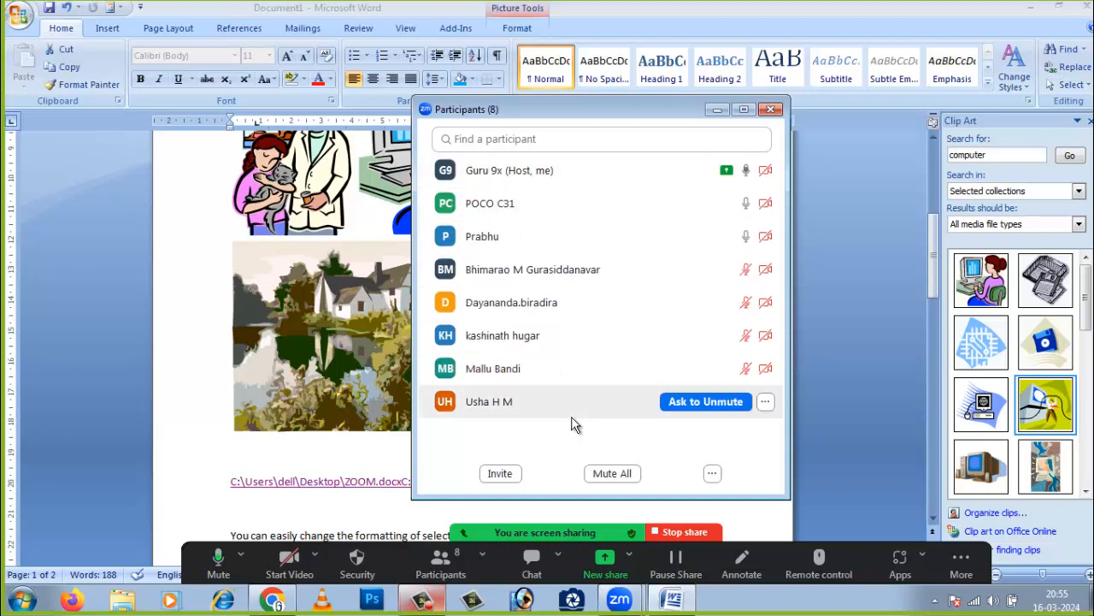
left_click(717, 110)
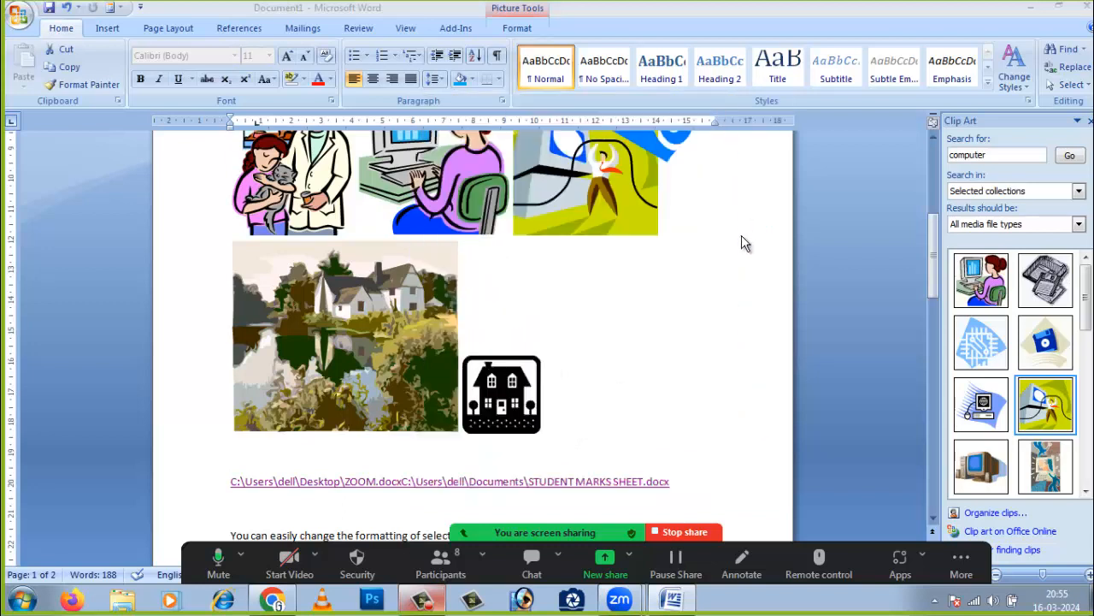